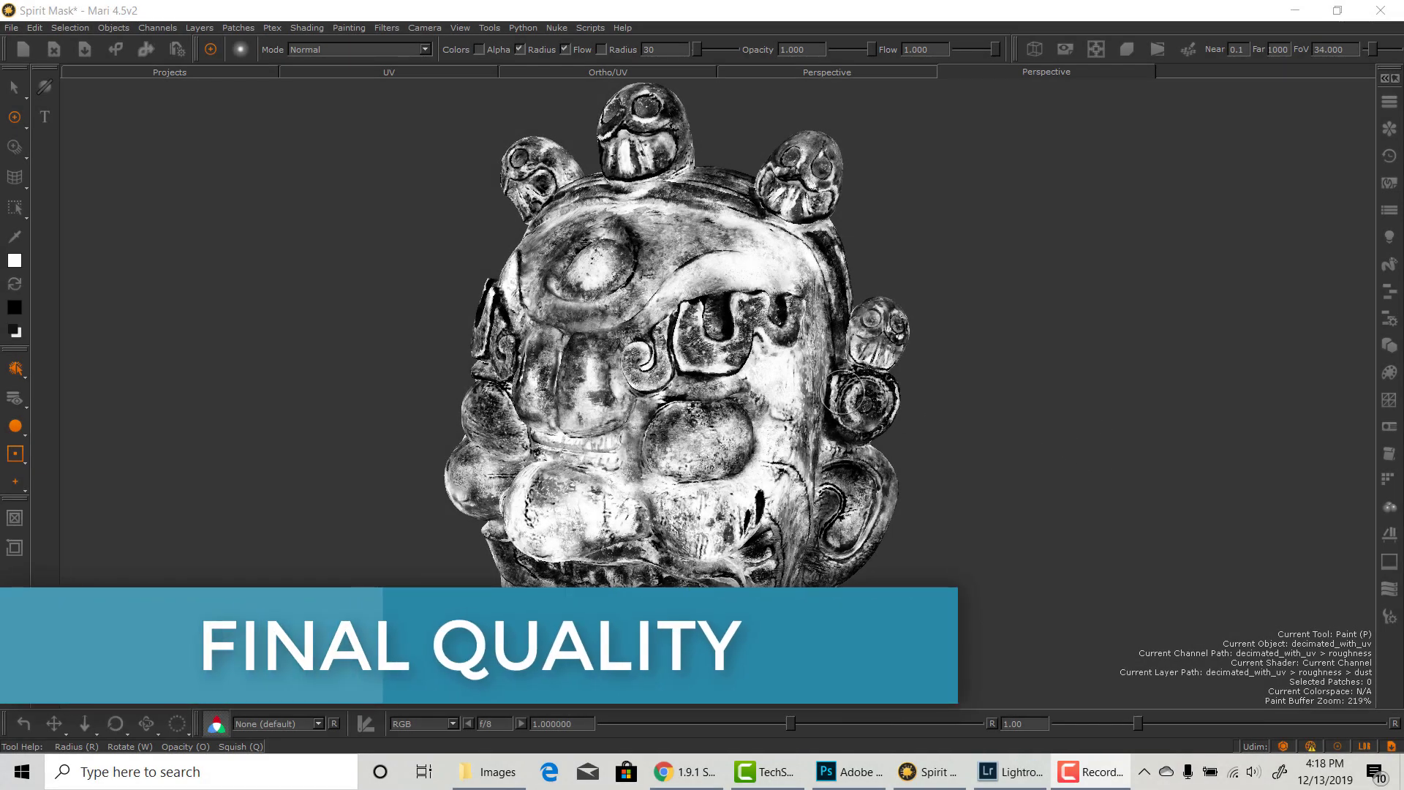
Examine the black-and-white dust detail of the mask model's roughness channel from several angles and up close
{"action": "right_click_drag", "start_coordinate": [843, 381], "coordinate": [889, 436], "text": "alt"}
{"action": "middle_click_drag", "start_coordinate": [586, 319], "coordinate": [656, 450], "text": "alt"}
{"action": "left_click_drag", "start_coordinate": [656, 450], "coordinate": [846, 460], "text": "alt"}
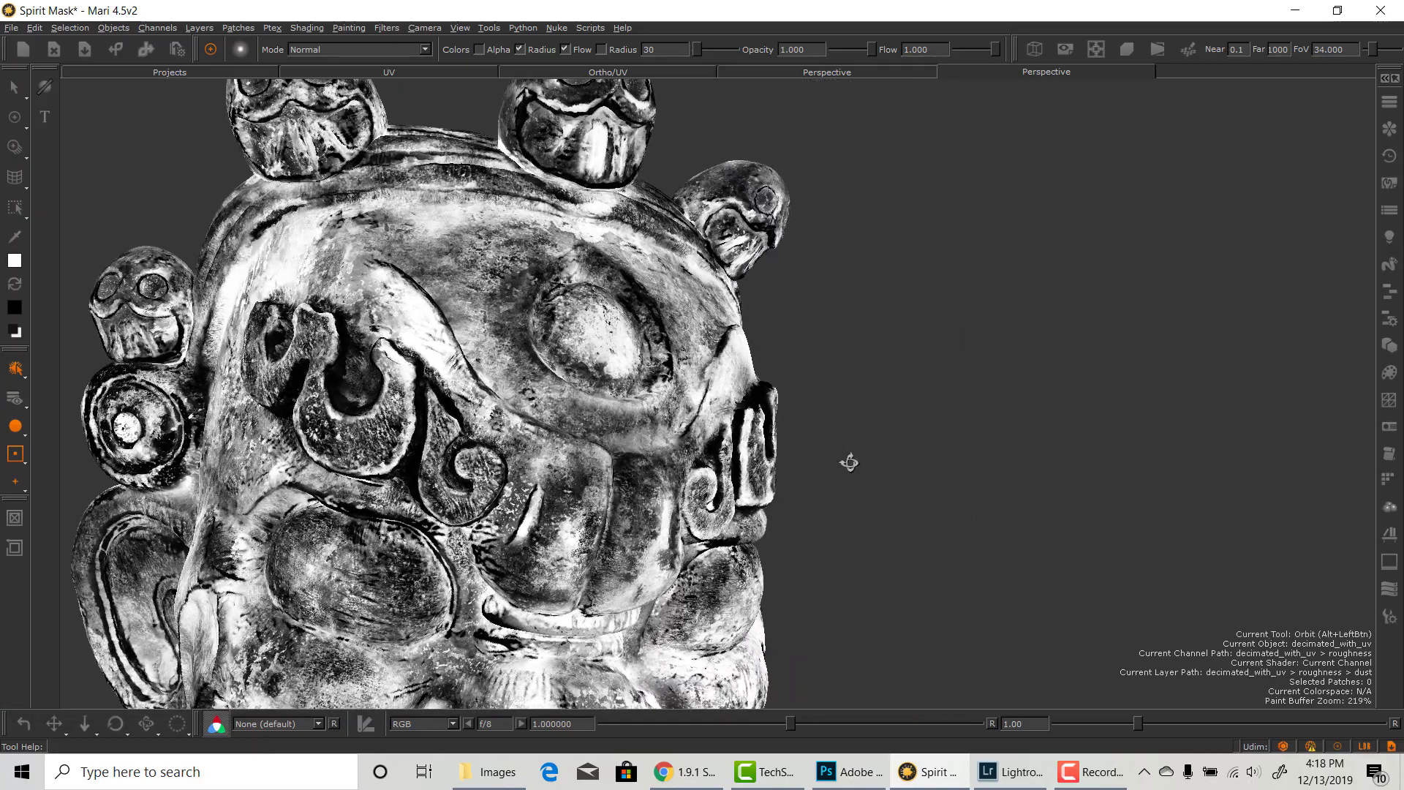
{"action": "mouse_move", "coordinate": [409, 511]}
{"action": "middle_mouse_down", "text": "alt"}
{"action": "mouse_move", "coordinate": [552, 487]}
{"action": "mouse_move", "coordinate": [703, 415]}
{"action": "mouse_move", "coordinate": [728, 378]}
{"action": "middle_mouse_up", "text": "alt"}
{"action": "left_click_drag", "start_coordinate": [721, 376], "coordinate": [564, 396], "text": "alt"}
{"action": "right_click_drag", "start_coordinate": [536, 290], "coordinate": [718, 361], "text": "alt"}
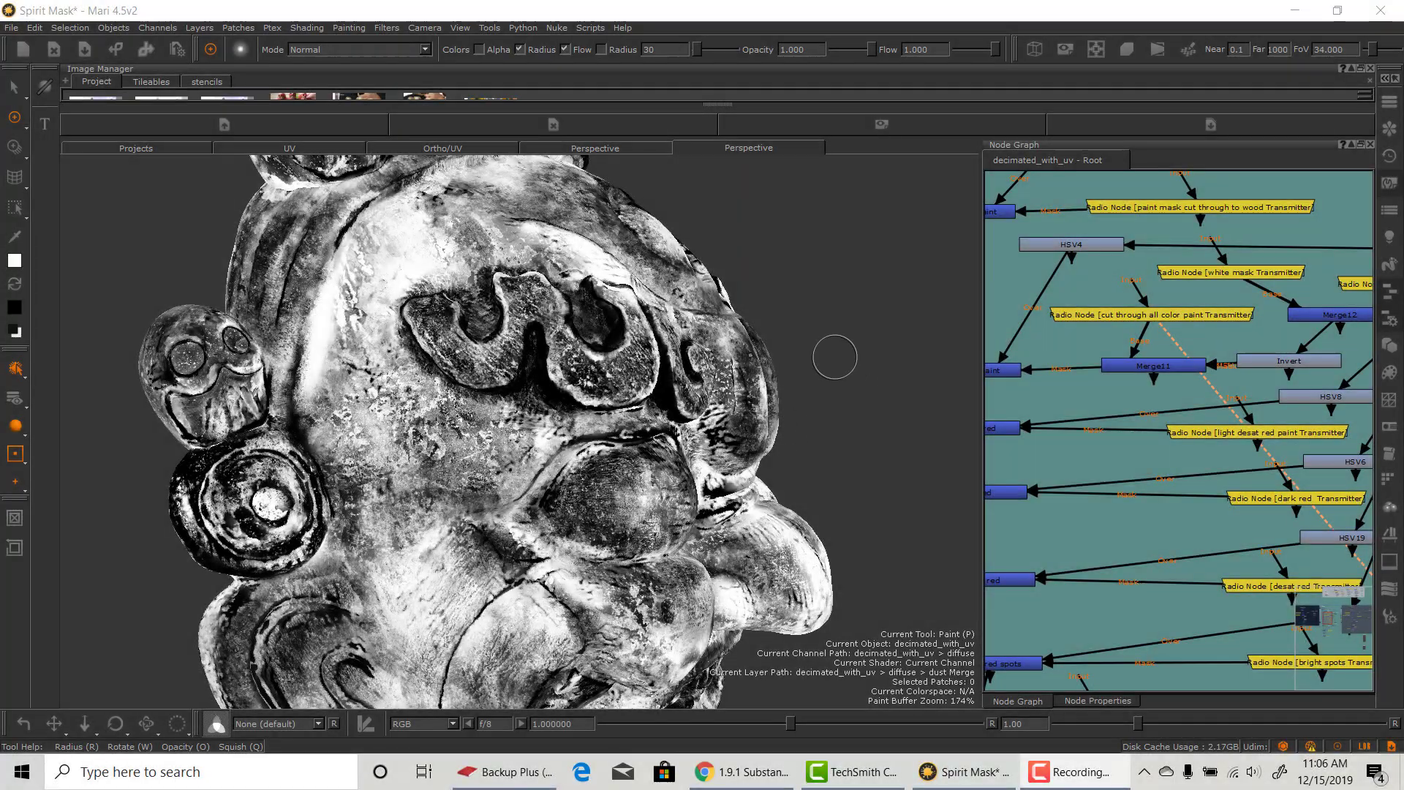
Inspect the black-and-white wear detail on the mask's small skulls, brow, nose, cheeks and ears up close
{"action": "left_click_drag", "start_coordinate": [774, 250], "coordinate": [563, 329], "text": "alt"}
{"action": "right_click_drag", "start_coordinate": [598, 499], "coordinate": [621, 450], "text": "alt"}
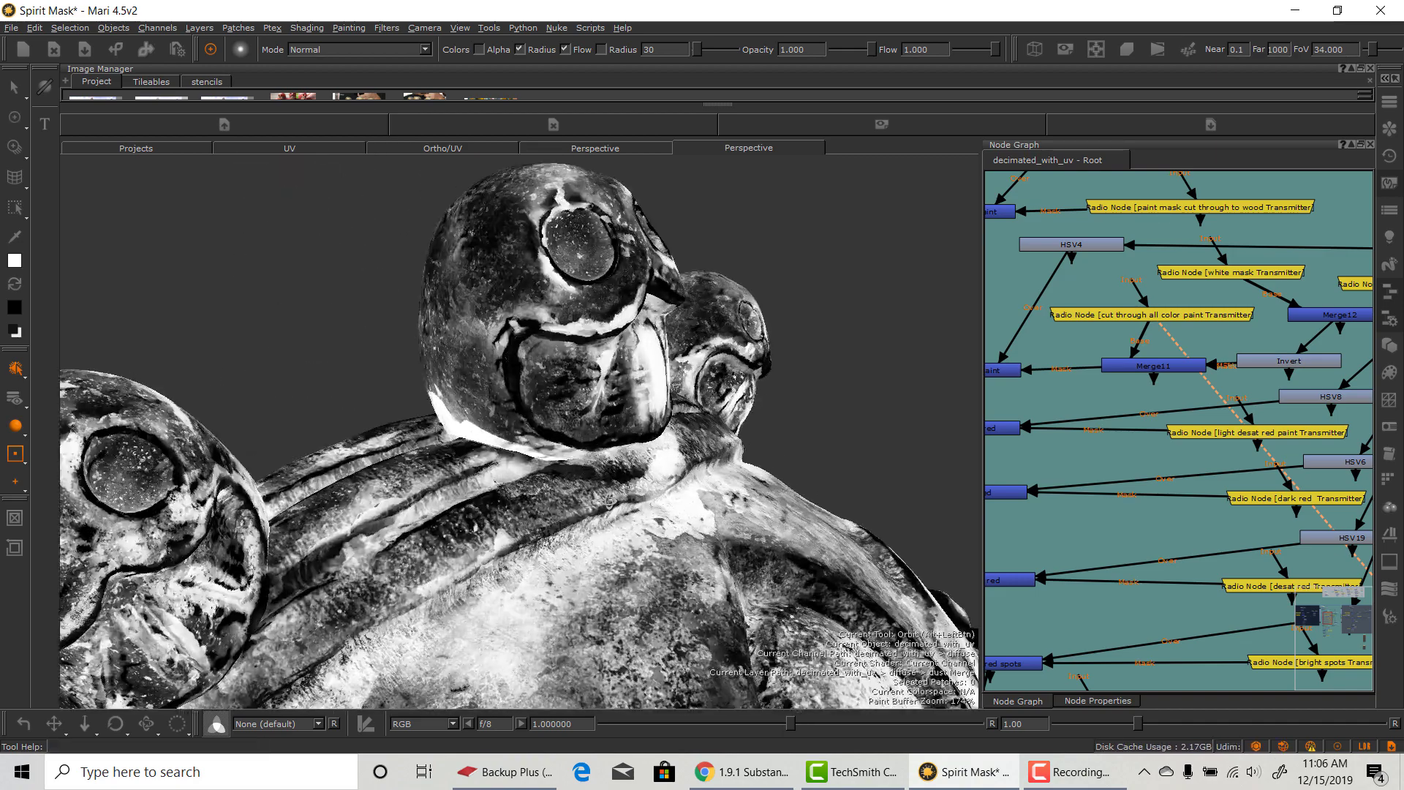
{"action": "left_click_drag", "start_coordinate": [622, 449], "coordinate": [676, 441], "text": "alt"}
{"action": "right_click_drag", "start_coordinate": [593, 461], "coordinate": [526, 515], "text": "alt"}
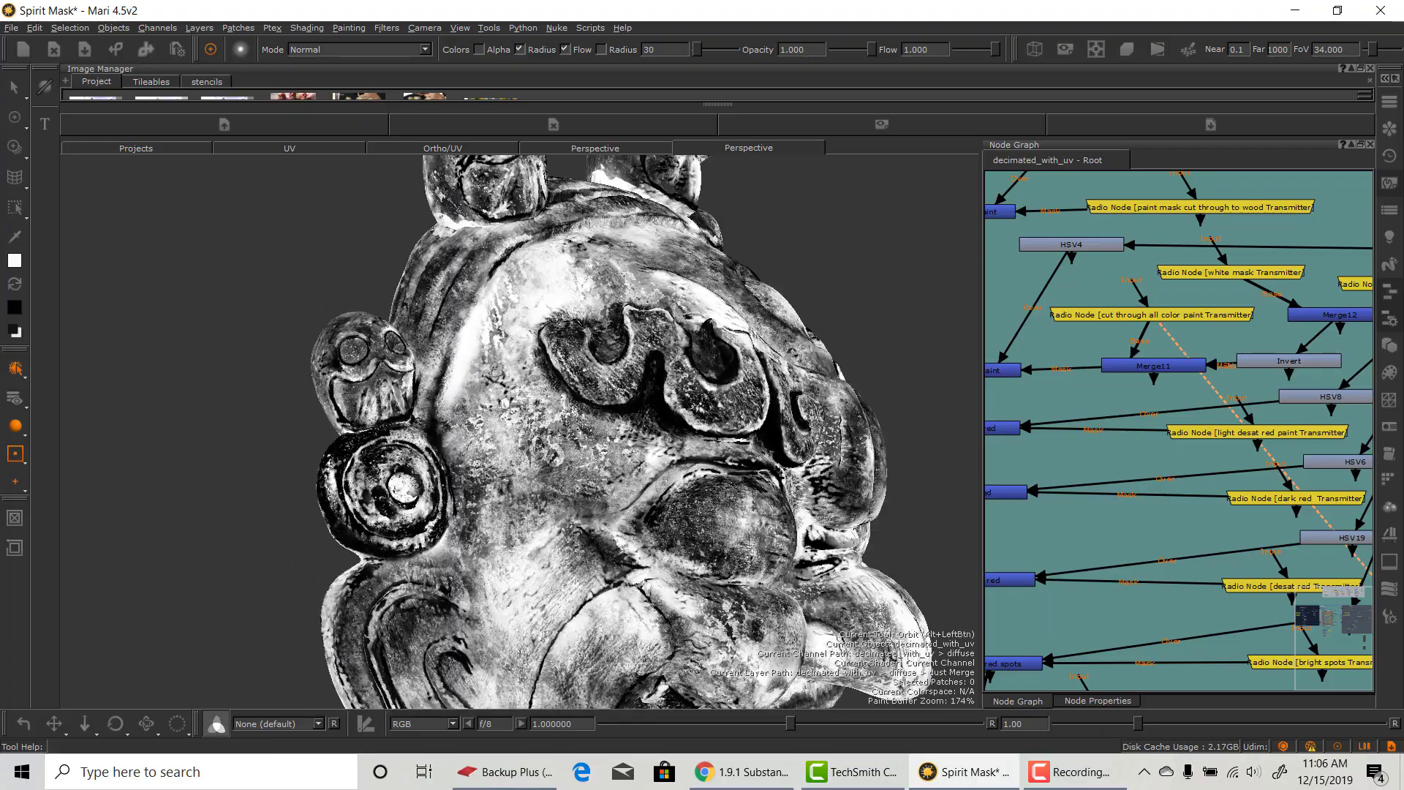
{"action": "left_click_drag", "start_coordinate": [497, 372], "coordinate": [446, 369], "text": "alt"}
{"action": "middle_click_drag", "start_coordinate": [914, 402], "coordinate": [665, 446], "text": "alt"}
{"action": "left_click_drag", "start_coordinate": [665, 445], "coordinate": [594, 443], "text": "alt"}
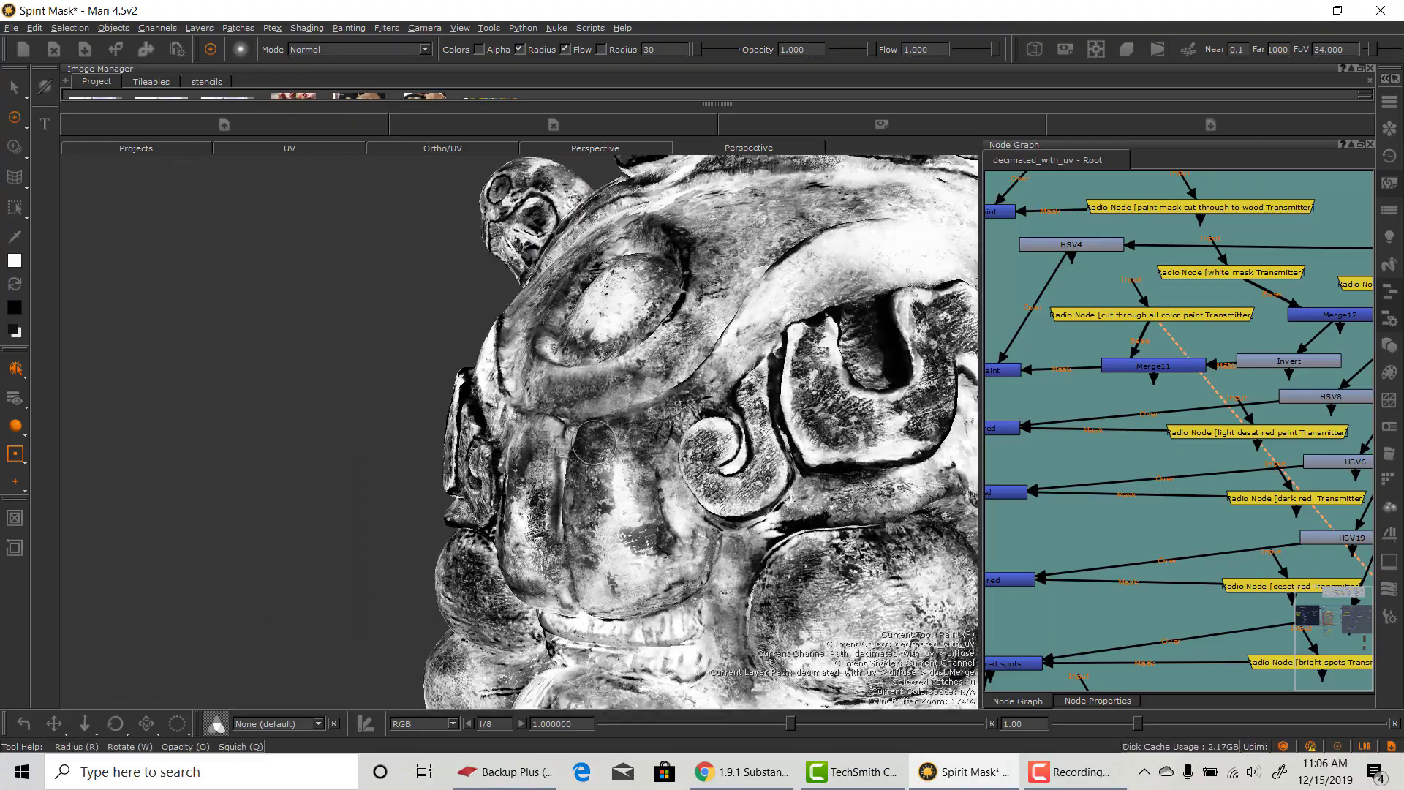
{"action": "left_click_drag", "start_coordinate": [724, 397], "coordinate": [617, 439], "text": "alt"}
{"action": "middle_click_drag", "start_coordinate": [650, 329], "coordinate": [570, 472], "text": "alt"}
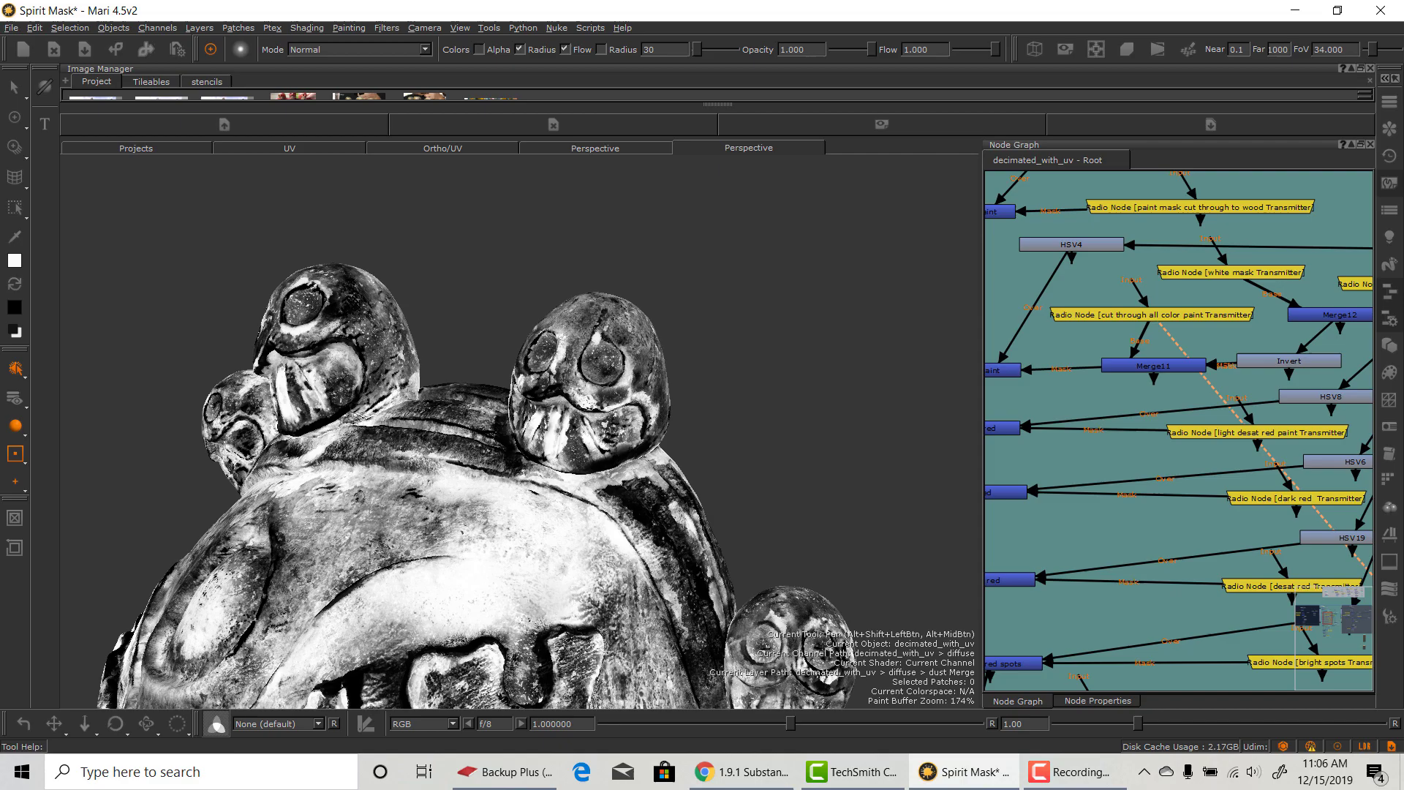
{"action": "right_click_drag", "start_coordinate": [671, 500], "coordinate": [504, 492], "text": "alt"}
{"action": "left_click_drag", "start_coordinate": [503, 491], "coordinate": [581, 516], "text": "alt"}
{"action": "middle_click_drag", "start_coordinate": [662, 585], "coordinate": [616, 215], "text": "alt"}
{"action": "right_click_drag", "start_coordinate": [616, 409], "coordinate": [658, 432], "text": "alt"}
{"action": "middle_click_drag", "start_coordinate": [637, 446], "coordinate": [694, 132], "text": "alt"}
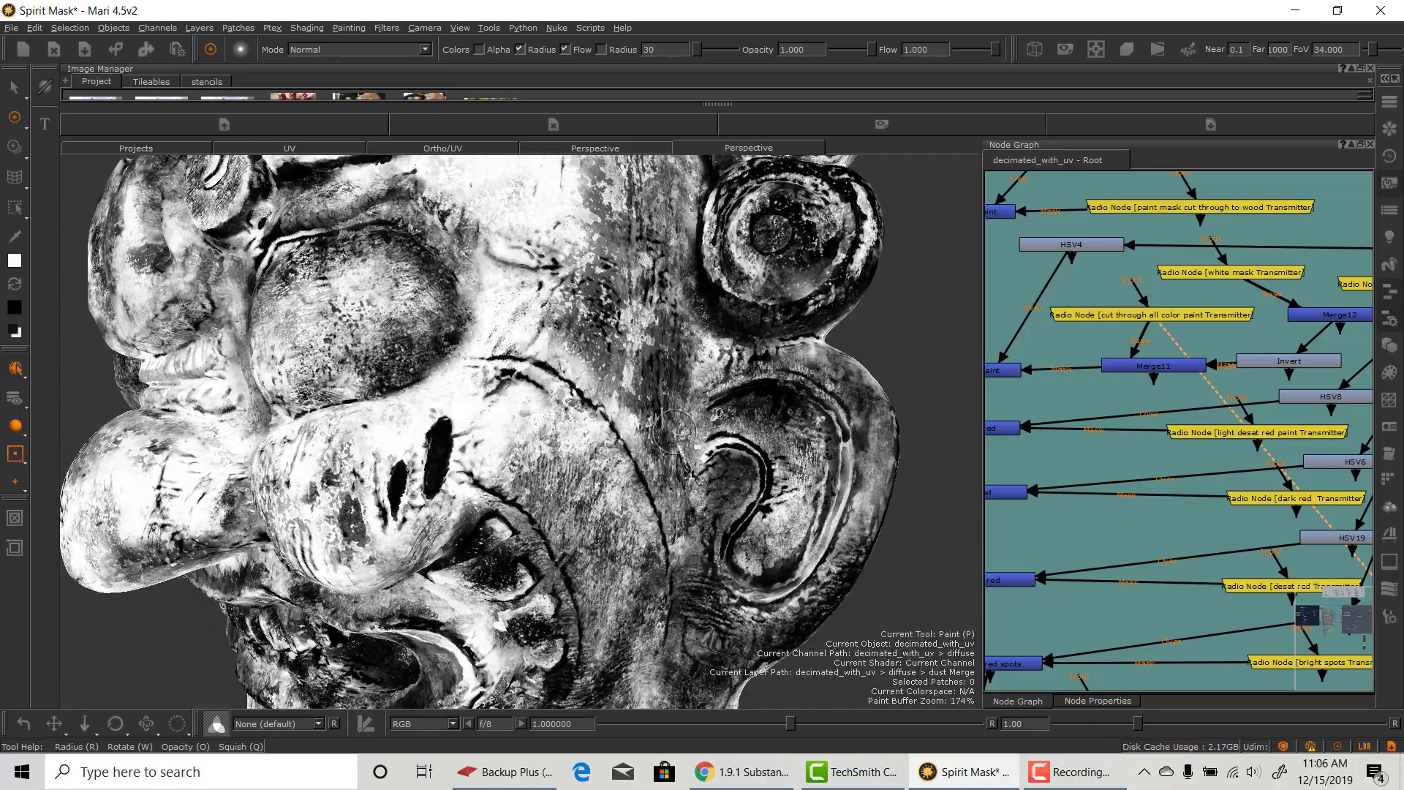
{"action": "left_click_drag", "start_coordinate": [610, 467], "coordinate": [651, 409], "text": "alt"}
{"action": "mouse_move", "coordinate": [609, 587]}
{"action": "middle_mouse_down", "text": "alt"}
{"action": "mouse_move", "coordinate": [666, 446]}
{"action": "mouse_move", "coordinate": [608, 394]}
{"action": "mouse_move", "coordinate": [602, 304]}
{"action": "middle_mouse_up", "text": "alt"}
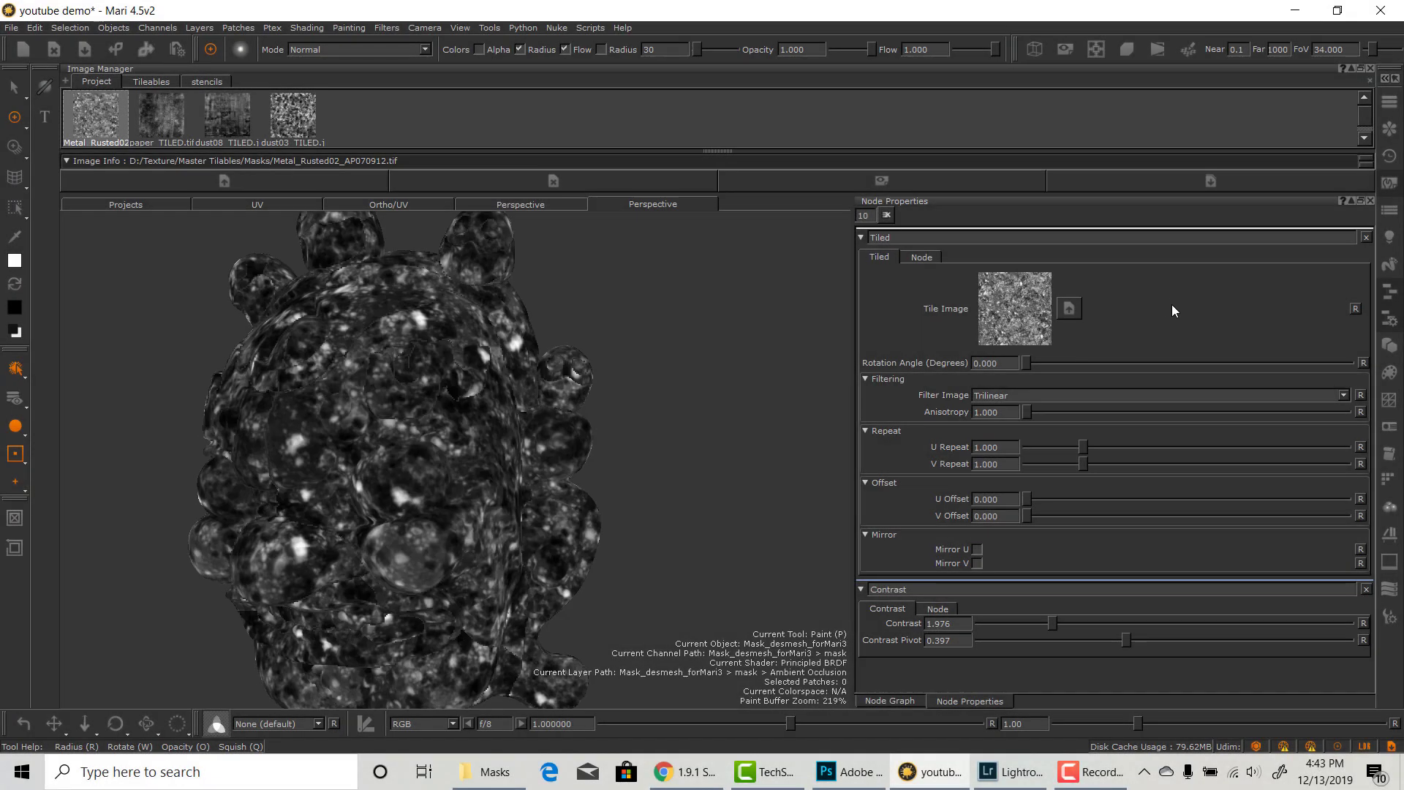
Set the Tiled node's U Repeat and V Repeat to 4 and check the tiling on the mask
{"action": "left_click_drag", "start_coordinate": [1018, 446], "coordinate": [960, 449]}
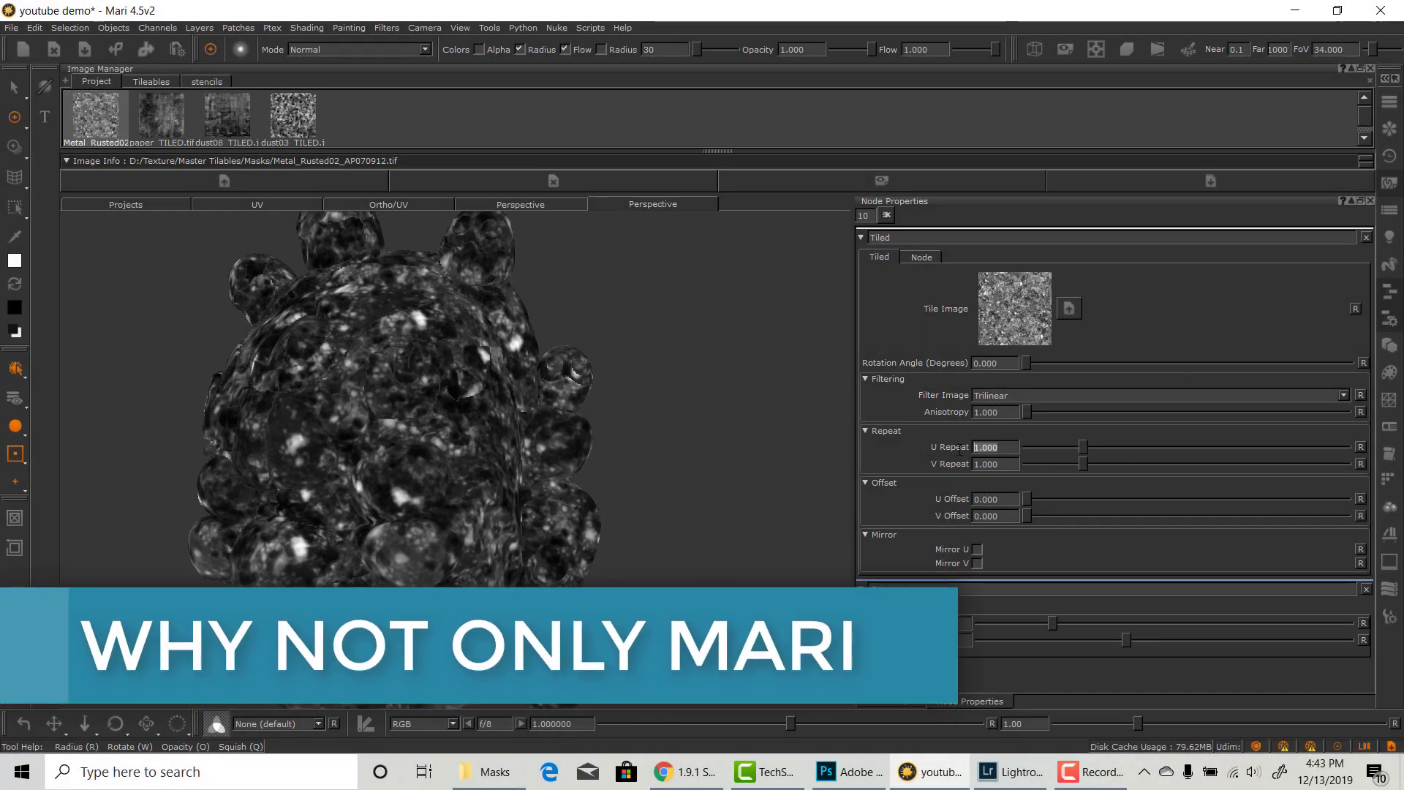
{"action": "type", "text": "4"}
{"action": "key", "text": "Tab"}
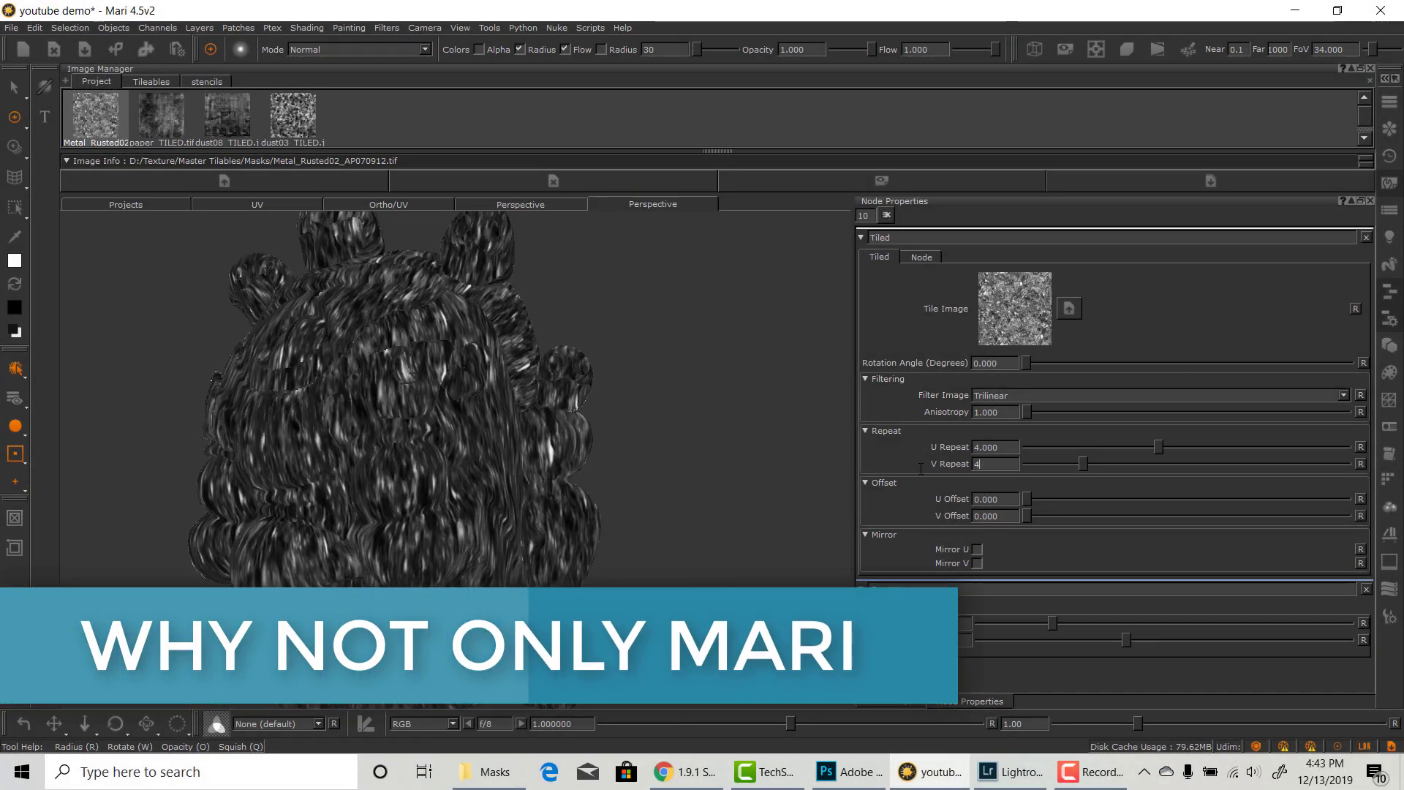
{"action": "type", "text": "4"}
{"action": "key", "text": "Return"}
{"action": "scroll", "coordinate": [453, 458], "scroll_direction": "up", "scroll_amount": 6}
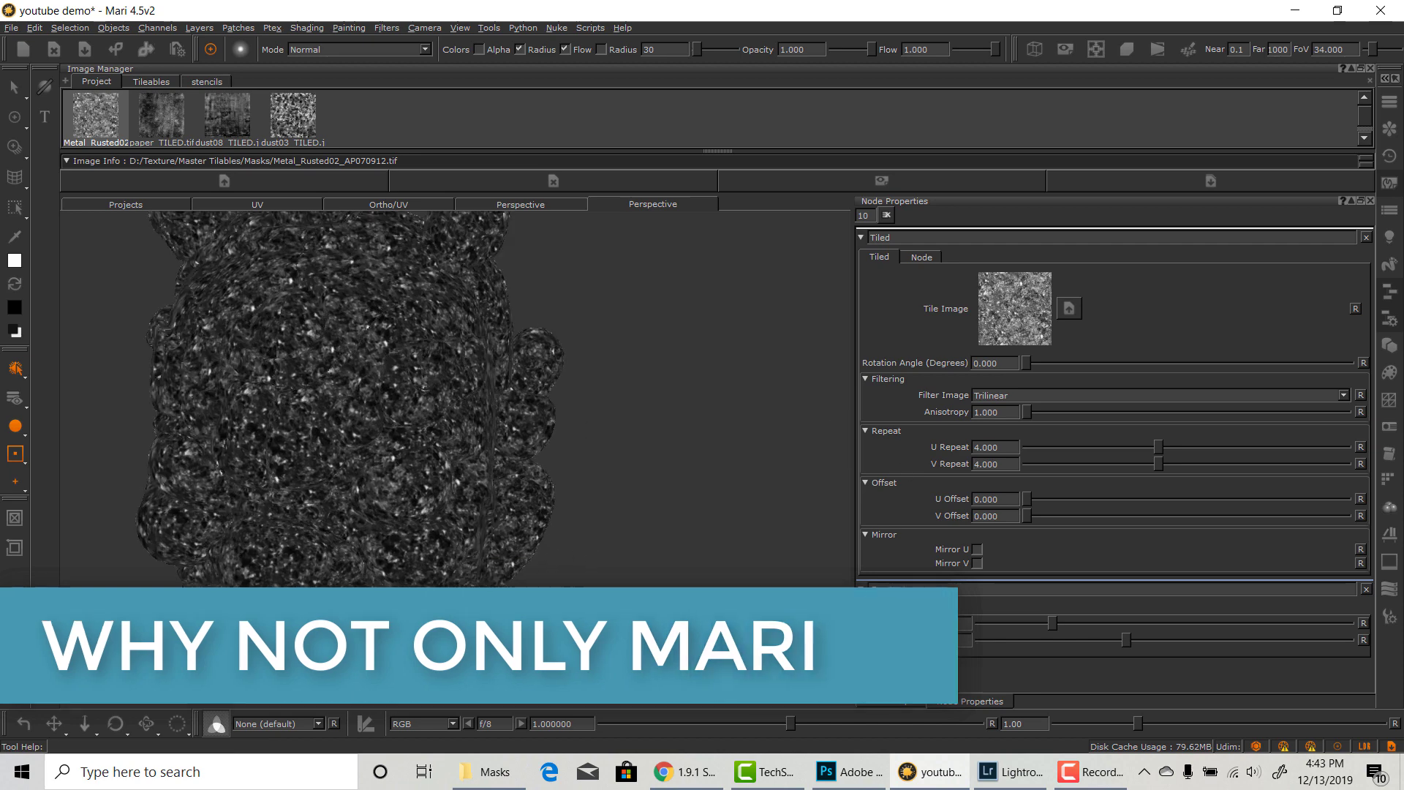
{"action": "scroll", "coordinate": [453, 457], "scroll_direction": "down", "scroll_amount": 3}
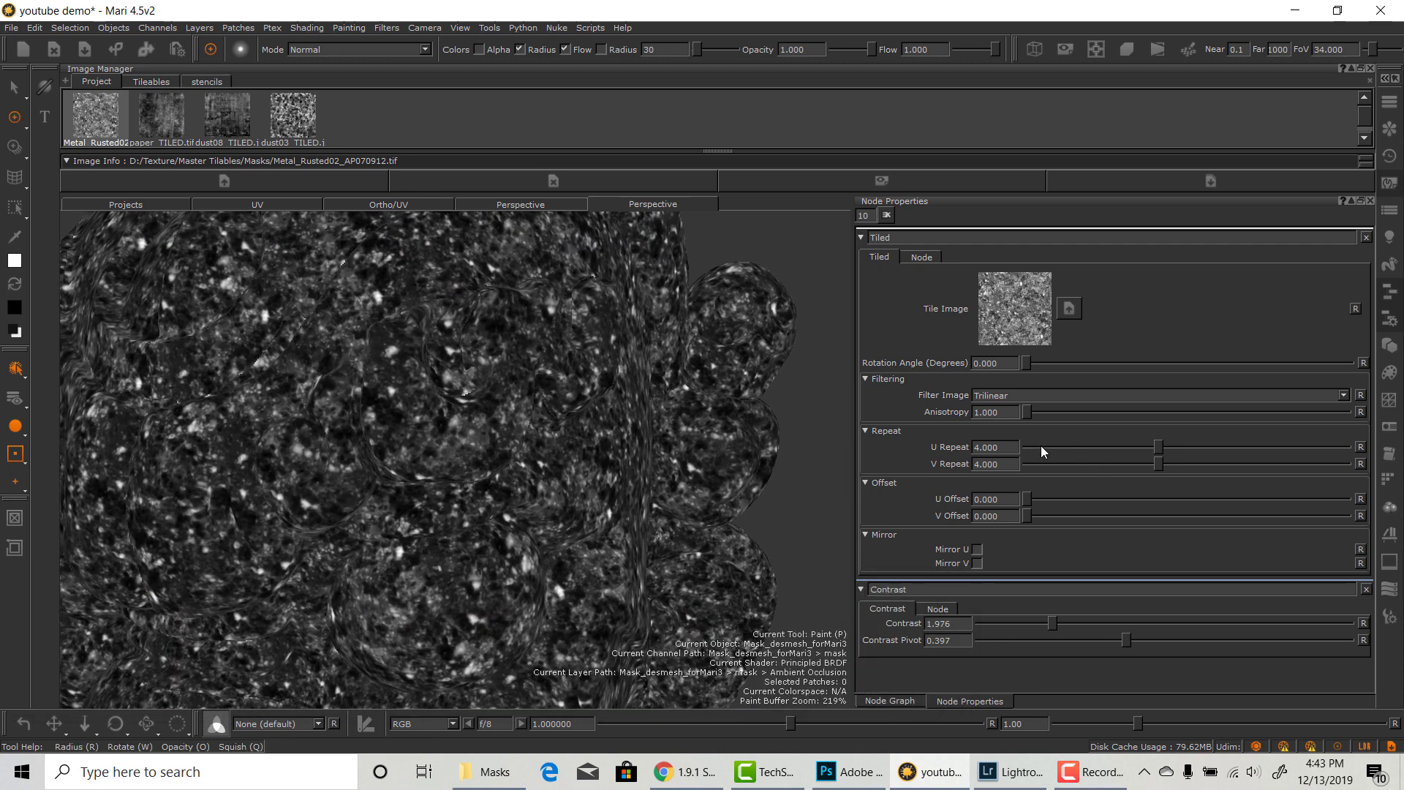
Set the Tiled node's U Repeat and V Repeat to 5
{"action": "type", "text": "5"}
{"action": "key", "text": "Tab"}
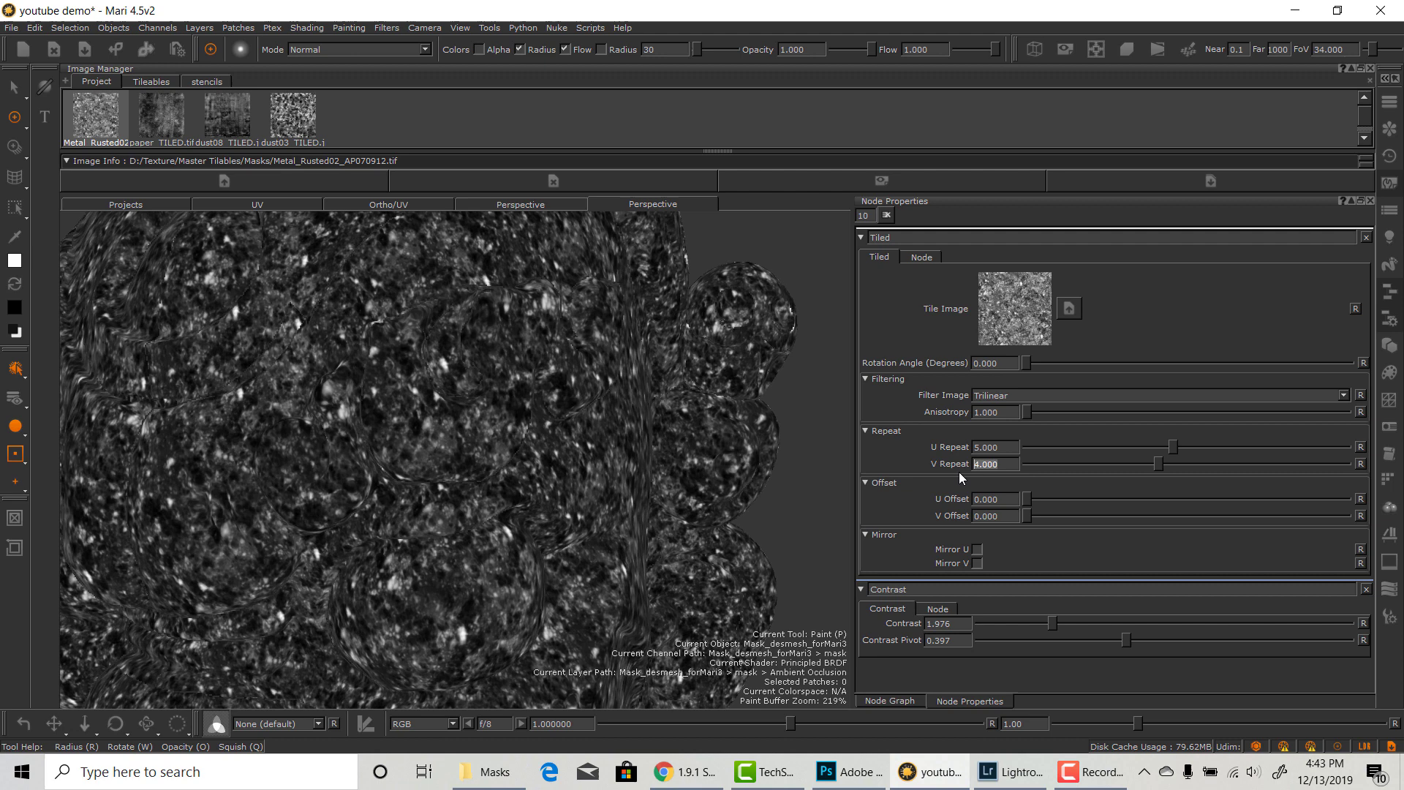
{"action": "key", "text": "Return"}
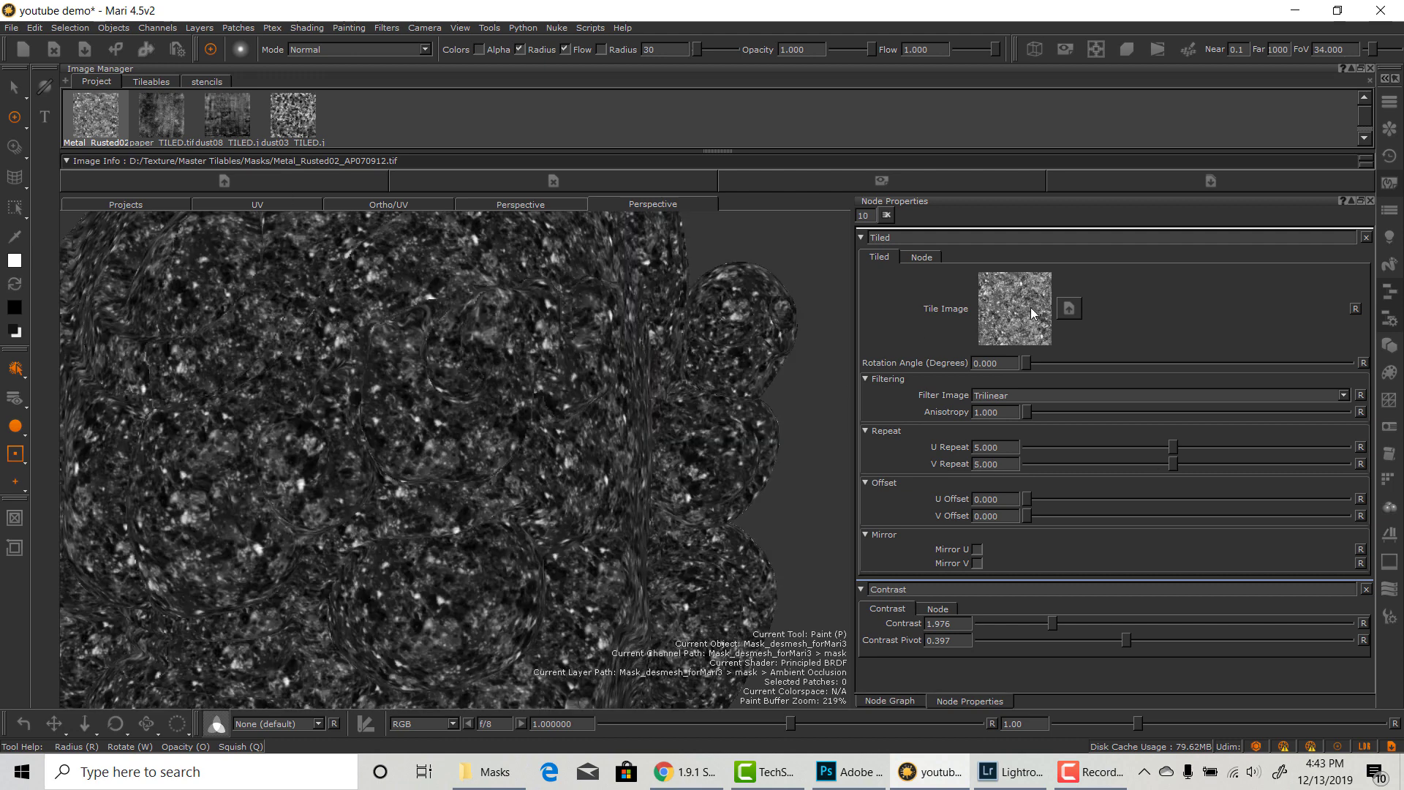
Open the properties of the Merge node that takes the Tiled input and show its blending modes
{"action": "left_click", "coordinate": [901, 702]}
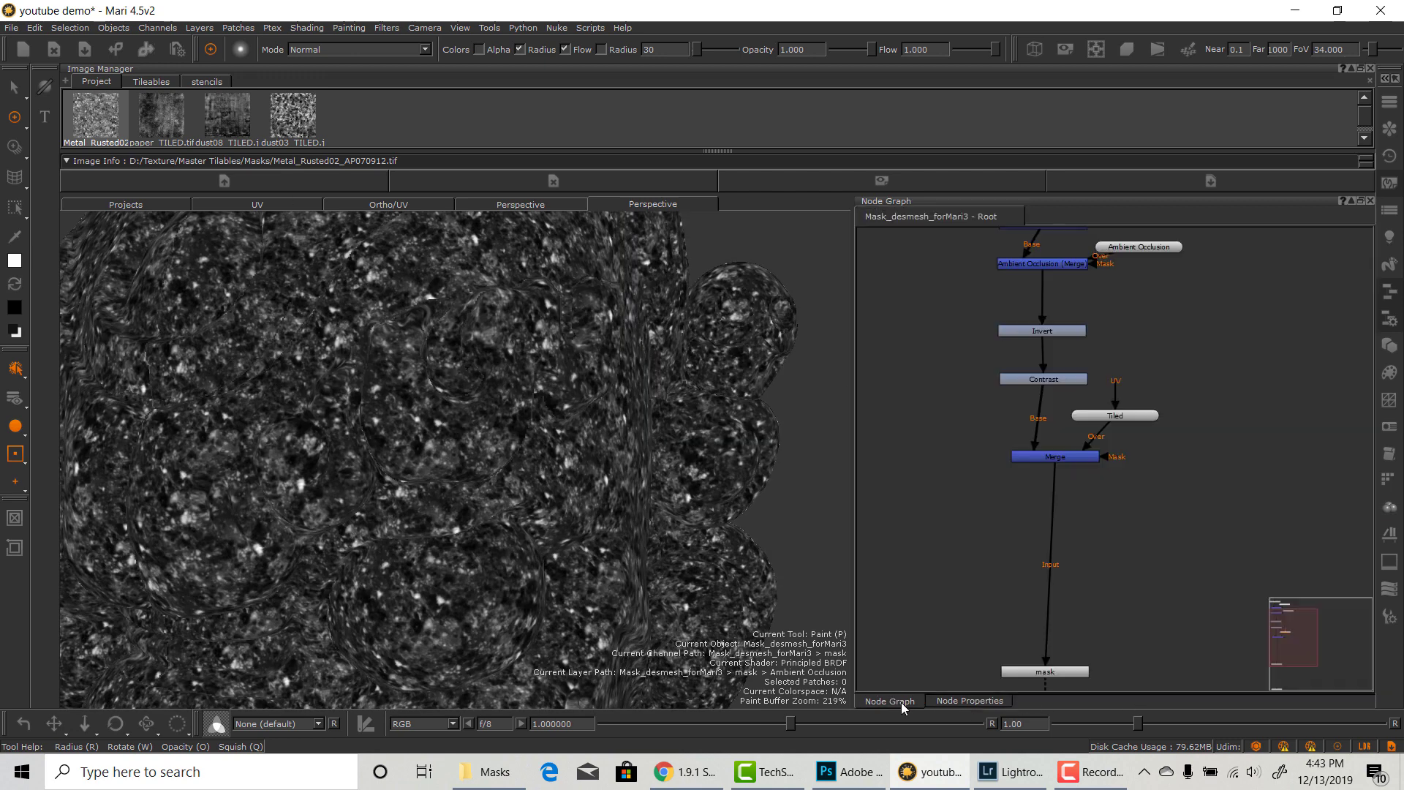
{"action": "double_click", "coordinate": [1076, 448]}
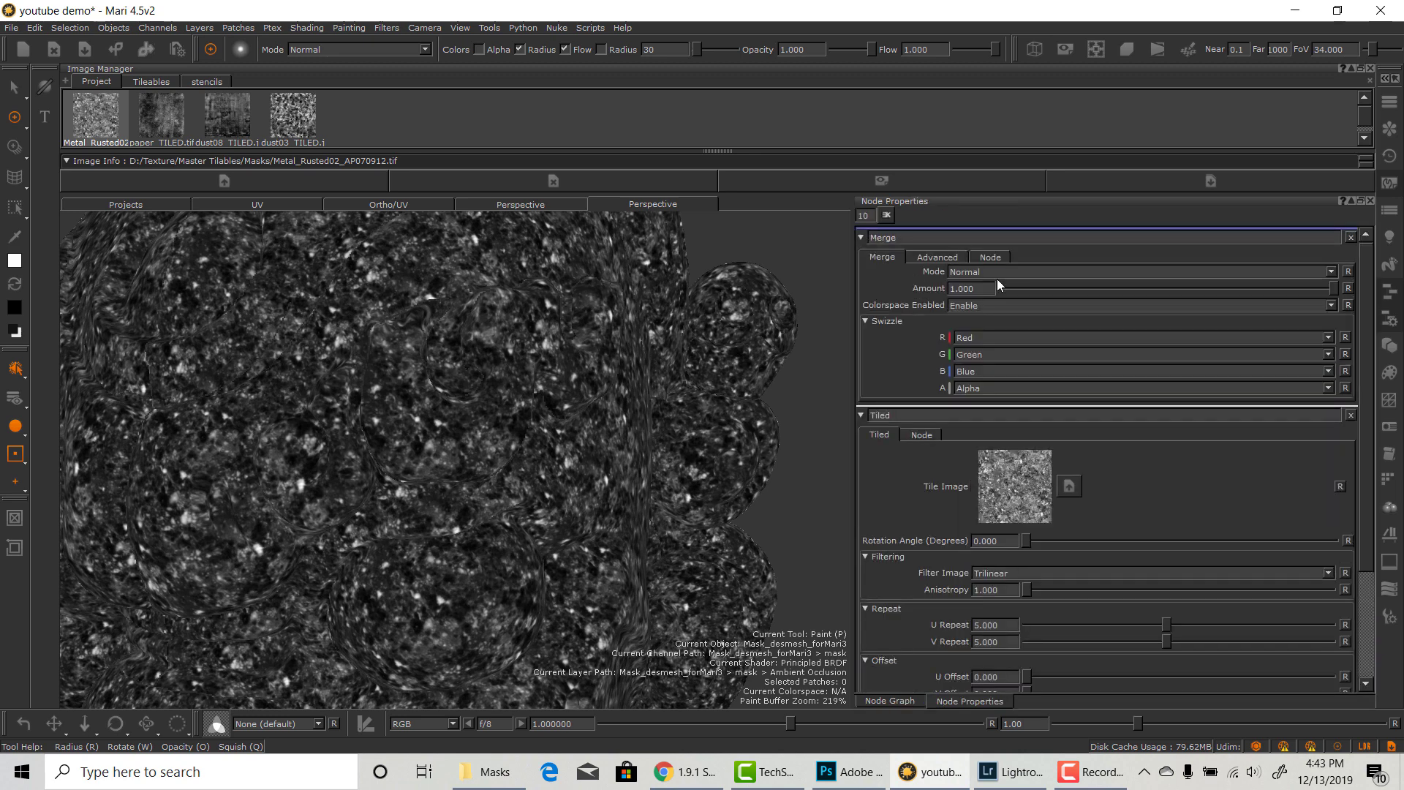
{"action": "left_click", "coordinate": [972, 271]}
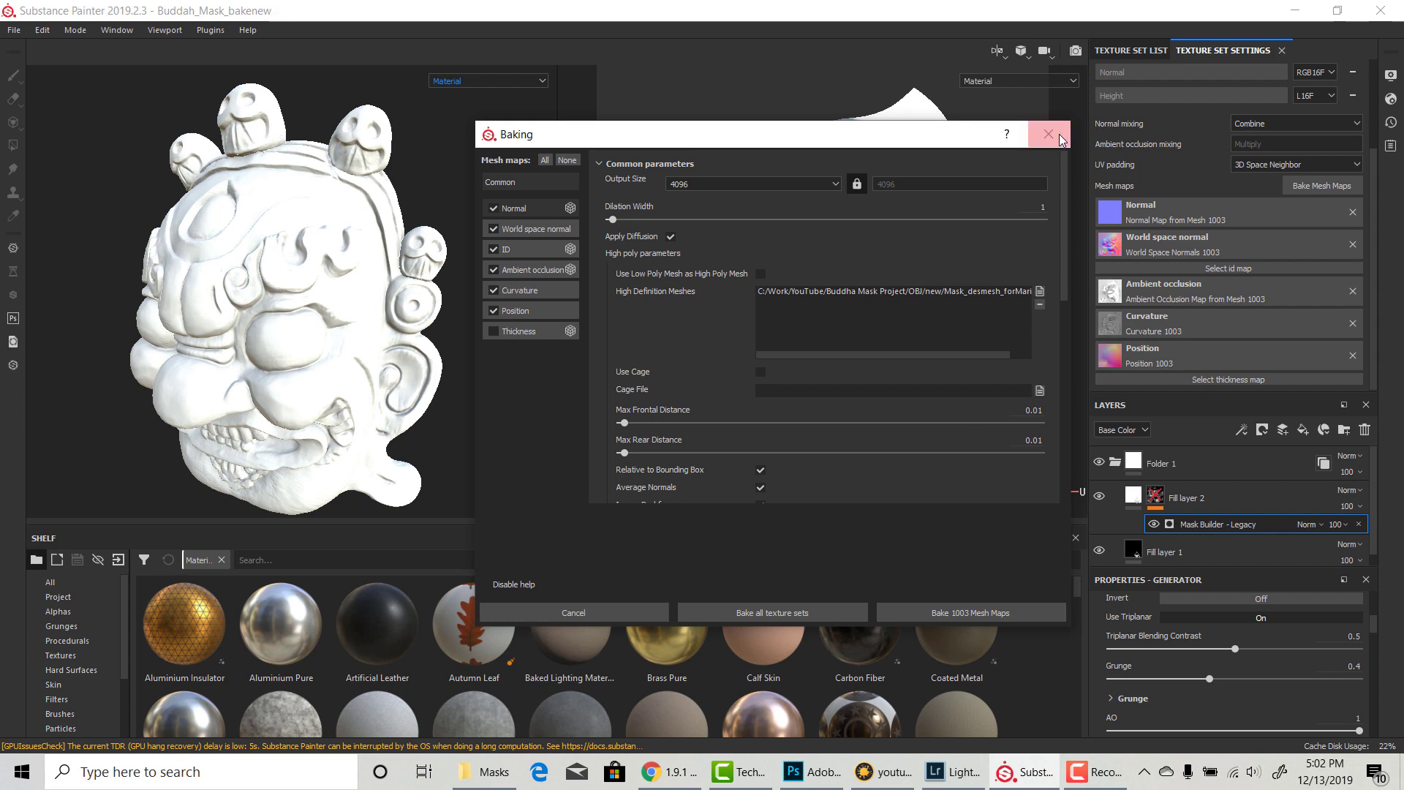
Switch to Substance Painter and close the Baking dialog in the Buddah_Mask_bakenew project
{"action": "left_click", "coordinate": [1048, 134]}
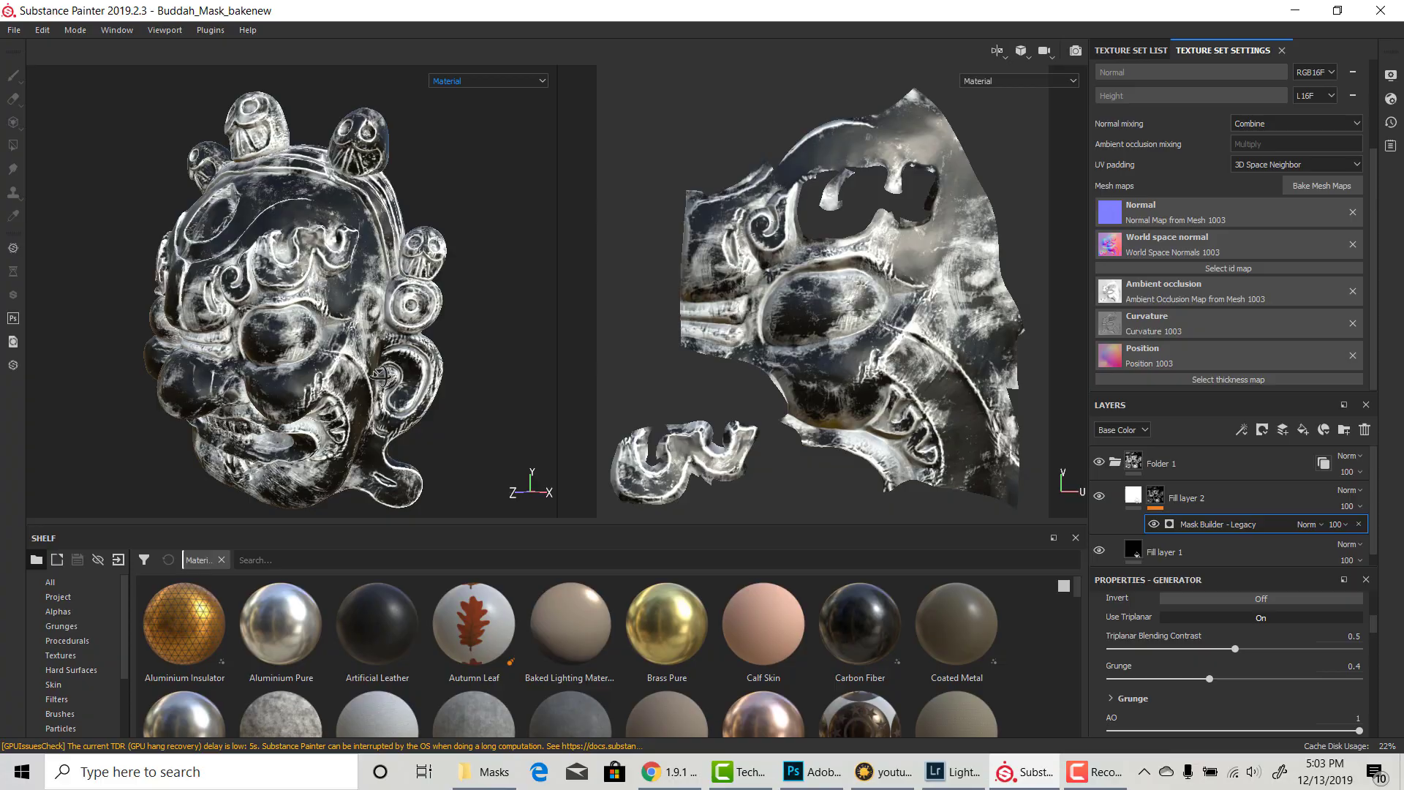
{"action": "scroll", "coordinate": [395, 384], "scroll_direction": "up", "scroll_amount": 5}
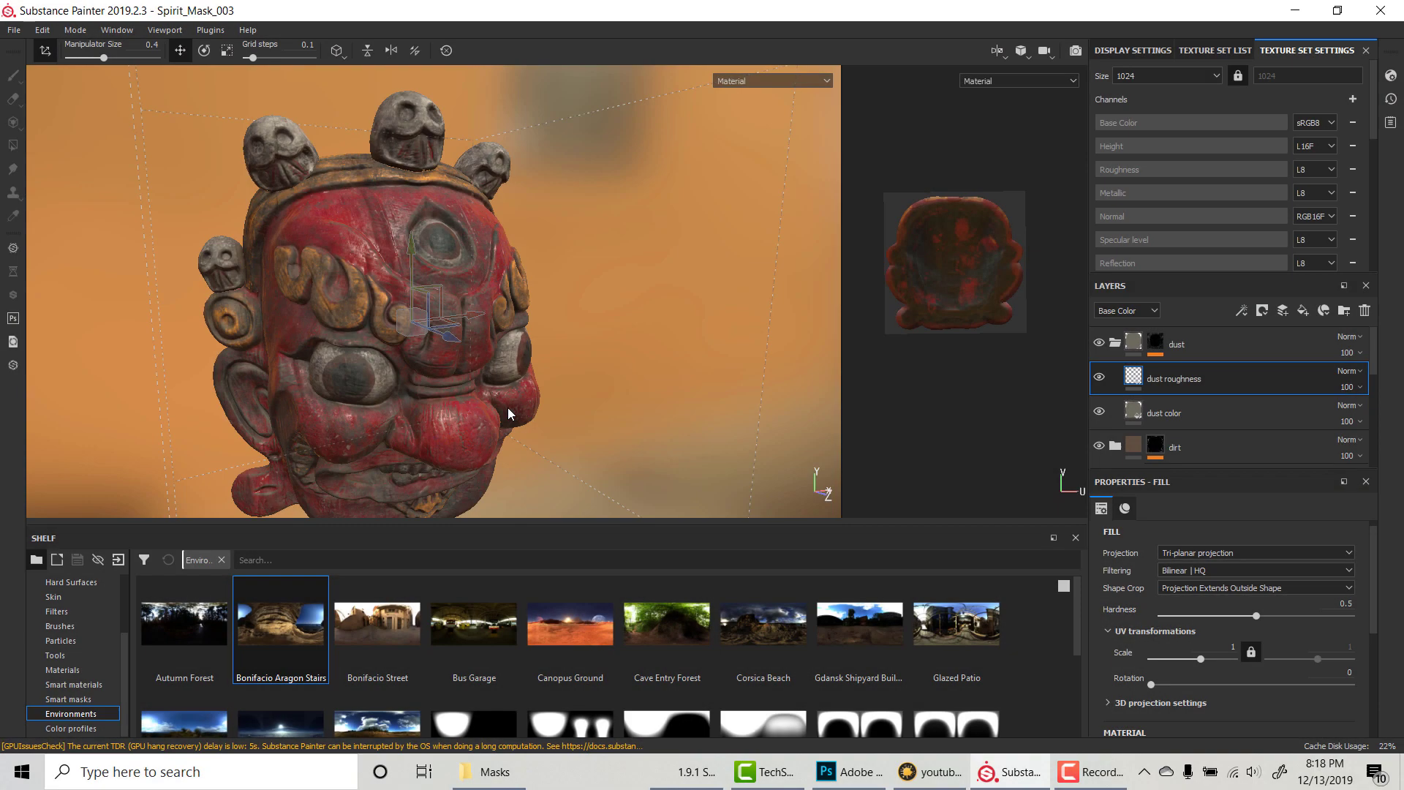
Enlarge the layer stack of the Spirit_Mask_003 project to review its layers, and open the texture set's size options
{"action": "left_click_drag", "start_coordinate": [512, 407], "coordinate": [636, 407], "text": "alt"}
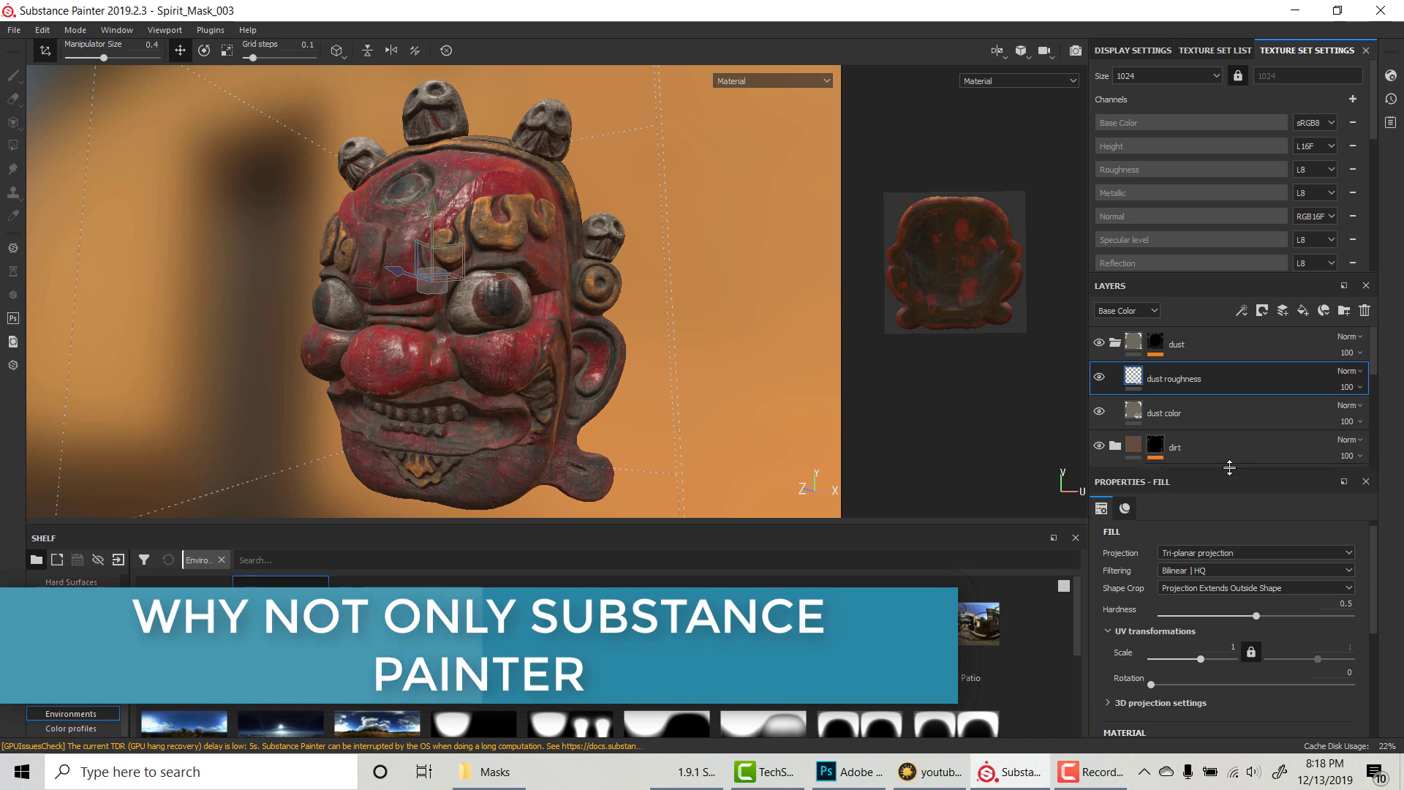
{"action": "left_click_drag", "start_coordinate": [1230, 468], "coordinate": [1236, 629]}
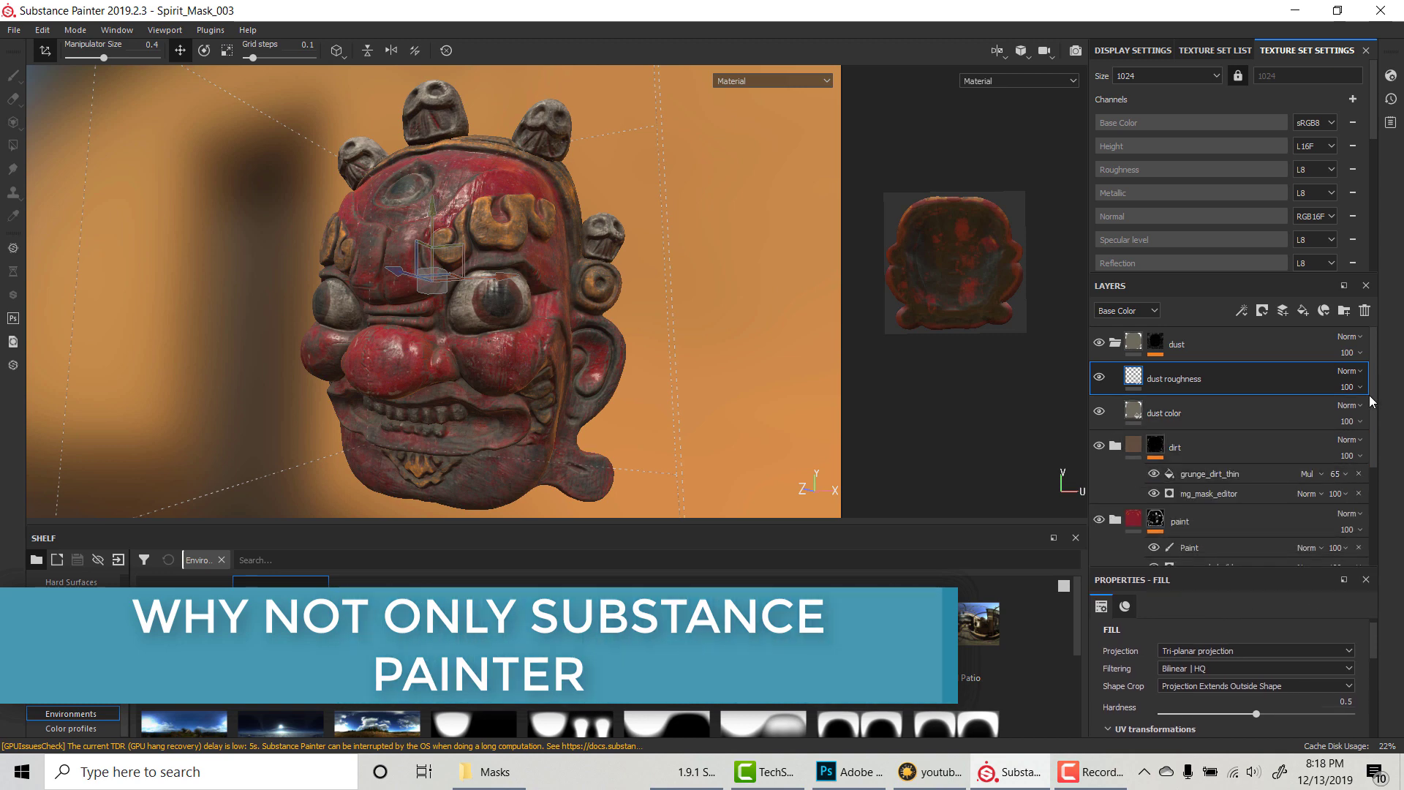
{"action": "scroll", "coordinate": [1364, 461], "scroll_direction": "down", "scroll_amount": 4}
{"action": "scroll", "coordinate": [1361, 438], "scroll_direction": "up", "scroll_amount": 5}
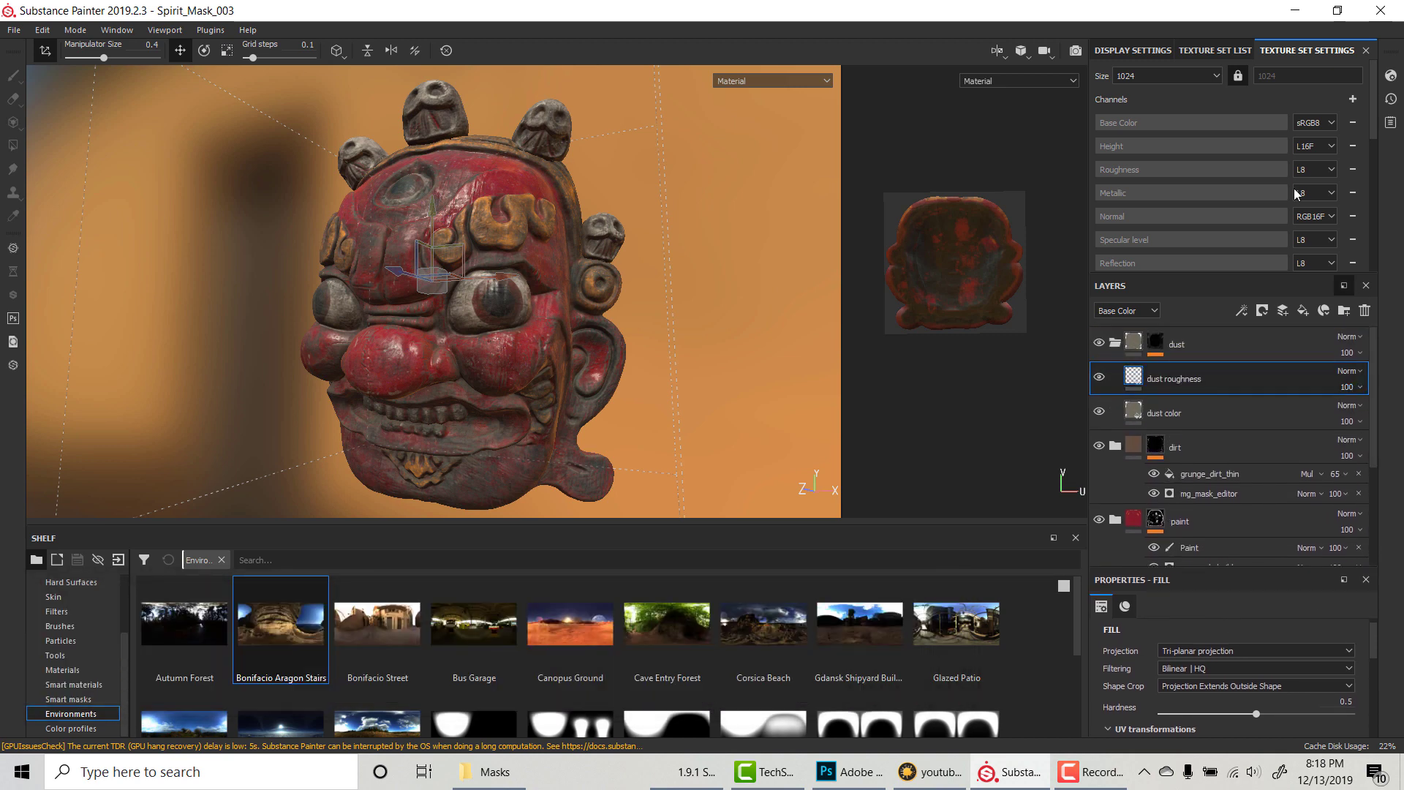
{"action": "left_click", "coordinate": [1217, 77]}
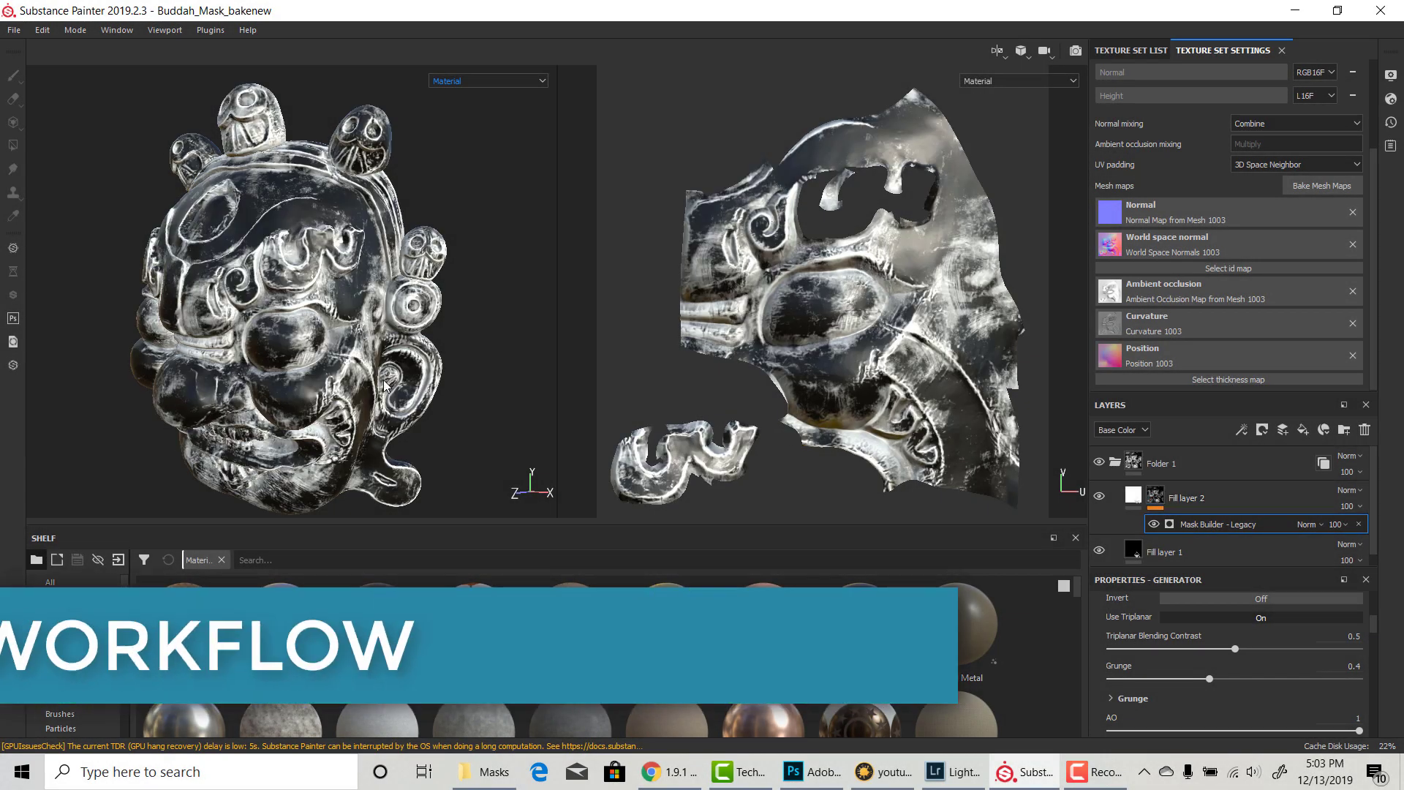
{"action": "left_click_drag", "start_coordinate": [387, 386], "coordinate": [395, 322], "text": "alt"}
{"action": "scroll", "coordinate": [399, 391], "scroll_direction": "up", "scroll_amount": 4}
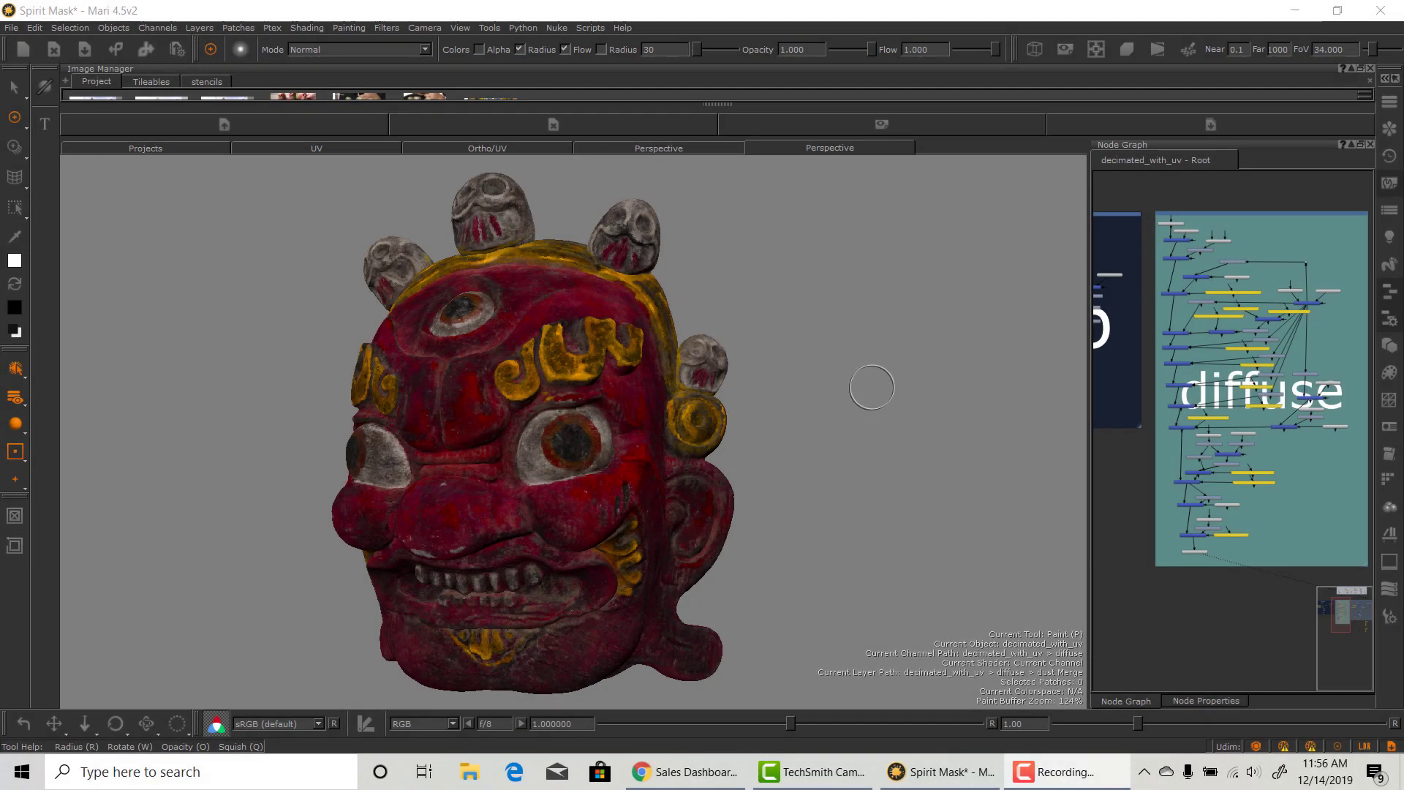
Switch to Mari and examine the painted diffuse textures around the mask's eyes, brow and nose
{"action": "left_click_drag", "start_coordinate": [887, 443], "coordinate": [840, 441], "text": "alt"}
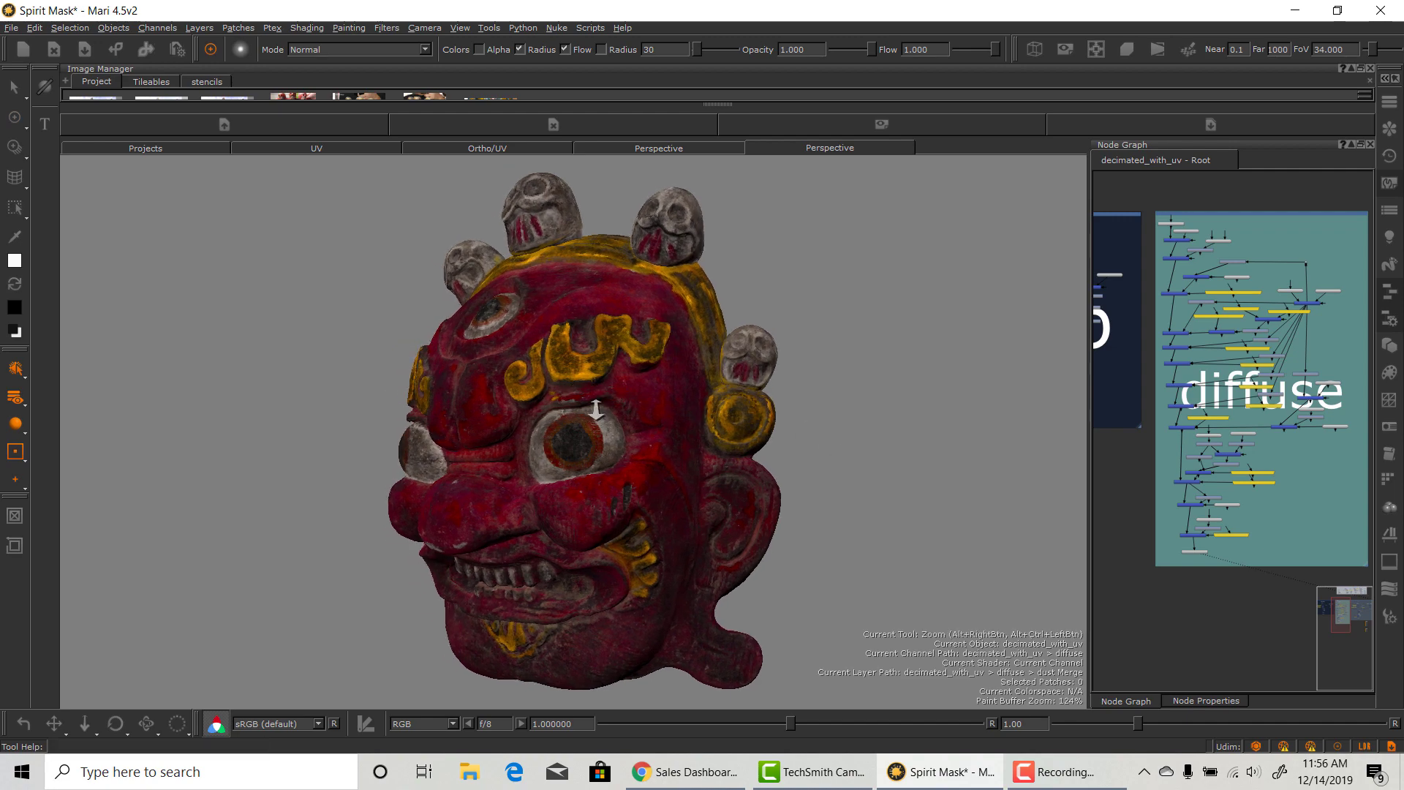
{"action": "right_click_drag", "start_coordinate": [596, 409], "coordinate": [593, 468], "text": "alt"}
{"action": "left_click_drag", "start_coordinate": [560, 431], "coordinate": [753, 438], "text": "alt"}
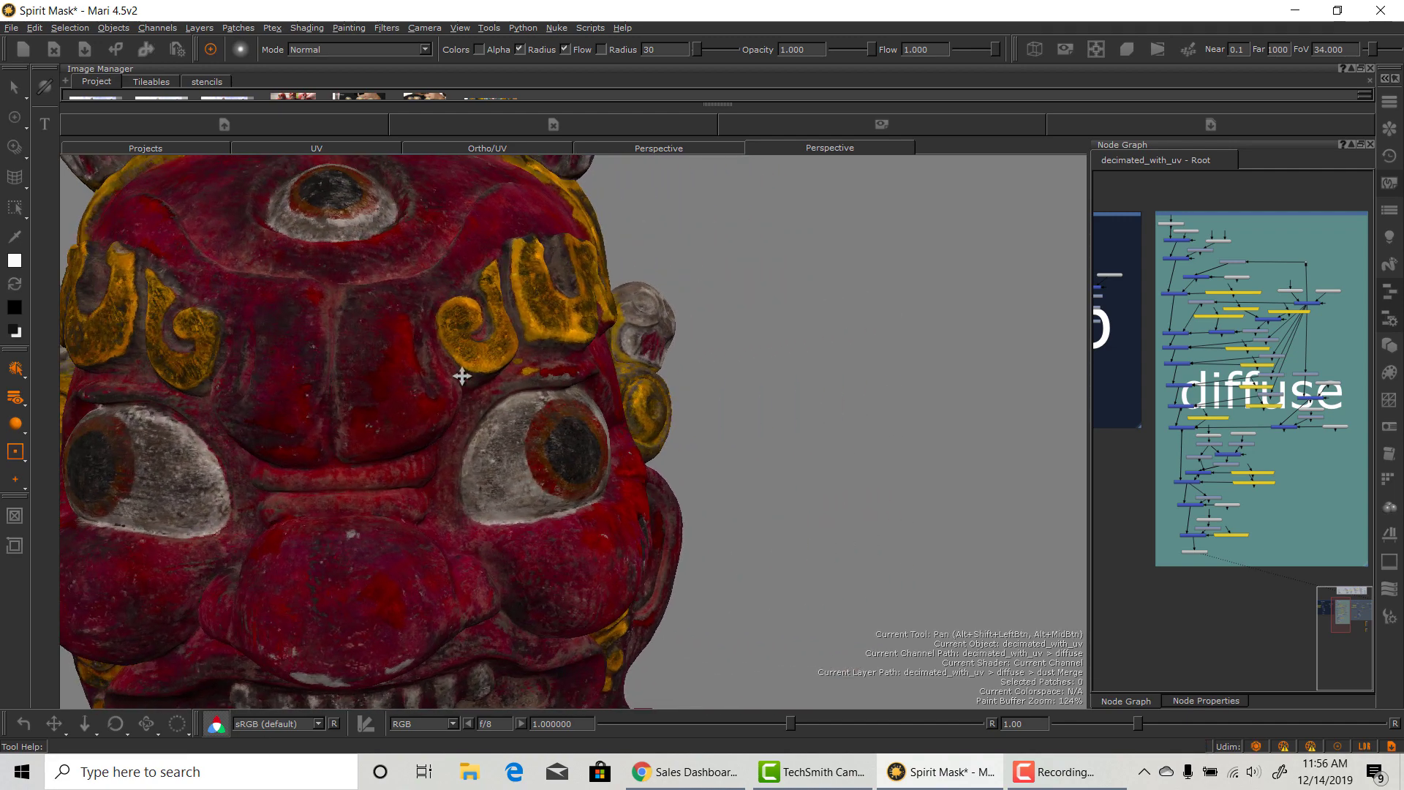
{"action": "middle_click_drag", "start_coordinate": [461, 376], "coordinate": [702, 416], "text": "alt"}
{"action": "left_click_drag", "start_coordinate": [522, 439], "coordinate": [453, 409], "text": "alt"}
{"action": "middle_click_drag", "start_coordinate": [542, 436], "coordinate": [453, 611], "text": "alt"}
{"action": "mouse_move", "coordinate": [543, 366]}
{"action": "right_mouse_down", "text": "alt"}
{"action": "mouse_move", "coordinate": [595, 398]}
{"action": "mouse_move", "coordinate": [721, 407]}
{"action": "mouse_move", "coordinate": [696, 354]}
{"action": "mouse_move", "coordinate": [643, 389]}
{"action": "mouse_move", "coordinate": [732, 461]}
{"action": "right_mouse_up", "text": "alt"}
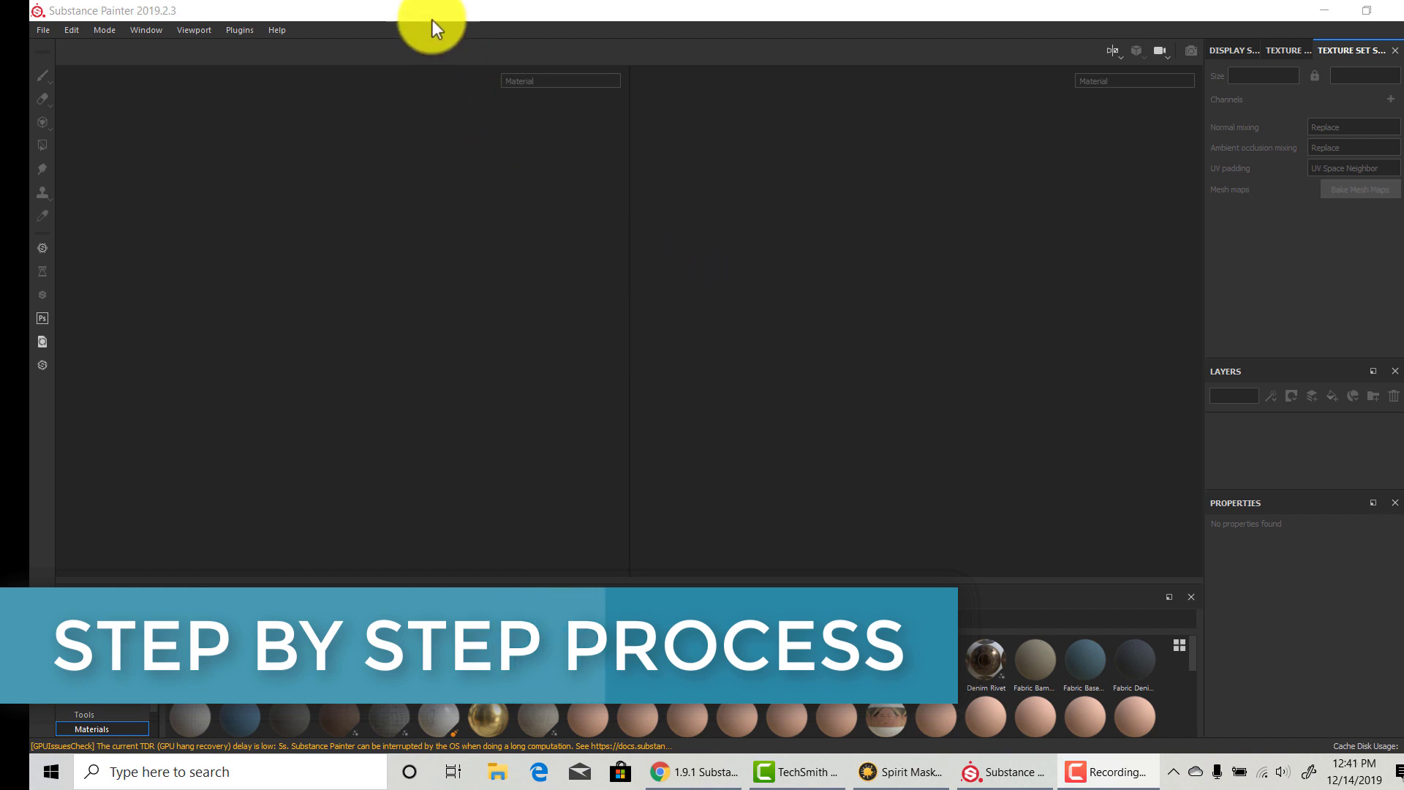
Start a new Substance Painter project with the Non-PBR - Specular Glossiness template and a document resolution of 4096
{"action": "left_click", "coordinate": [39, 29]}
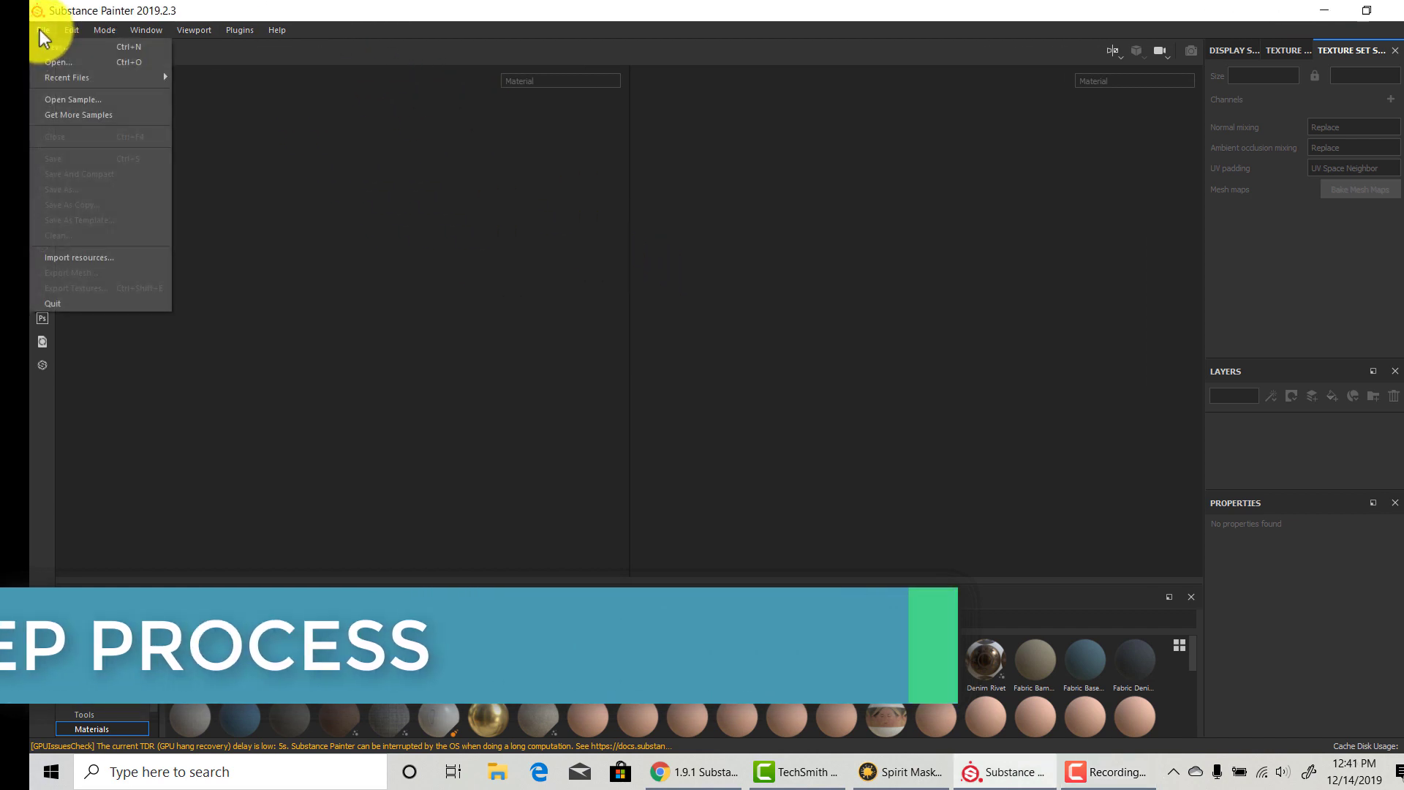
{"action": "left_click", "coordinate": [59, 48]}
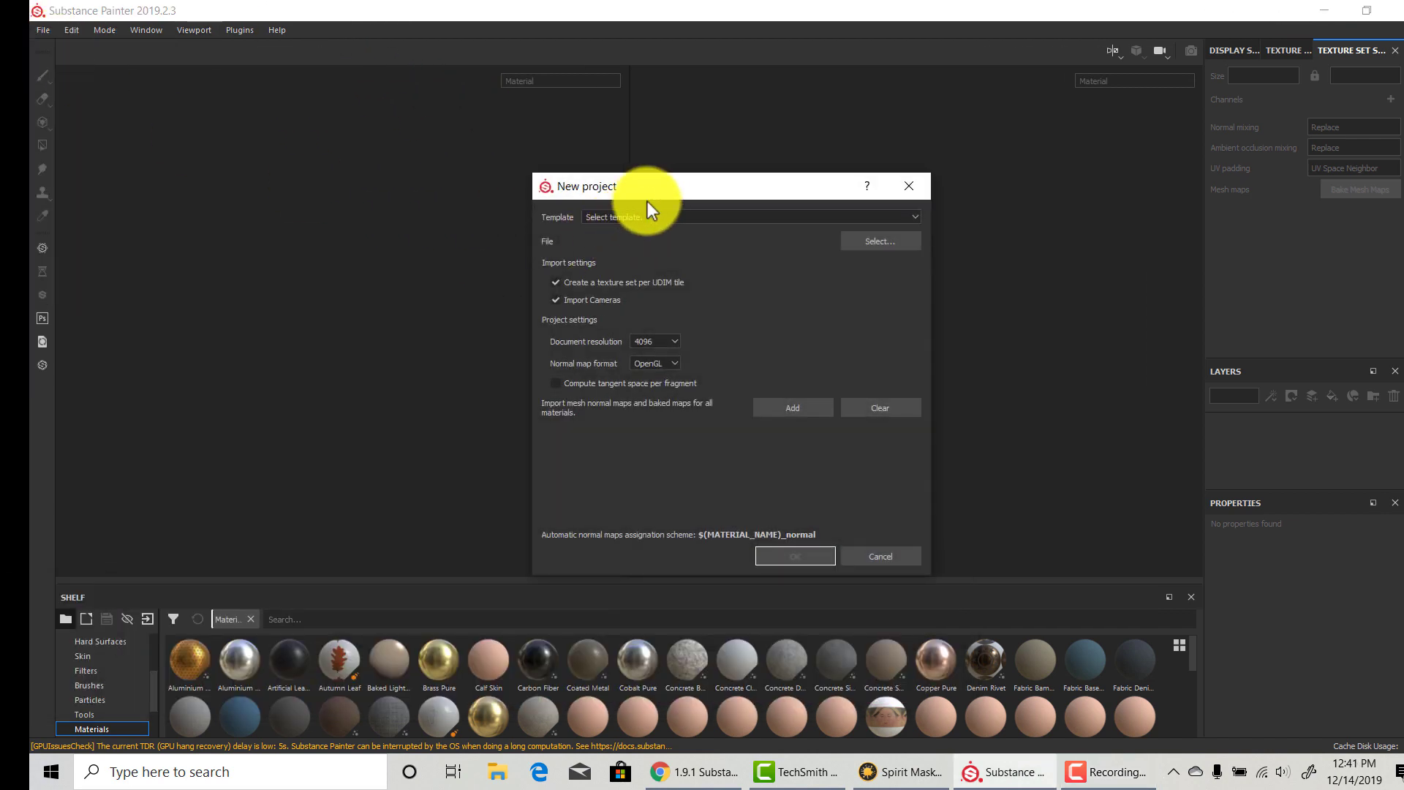
{"action": "left_click_drag", "start_coordinate": [662, 187], "coordinate": [555, 145]}
{"action": "left_click", "coordinate": [806, 175]}
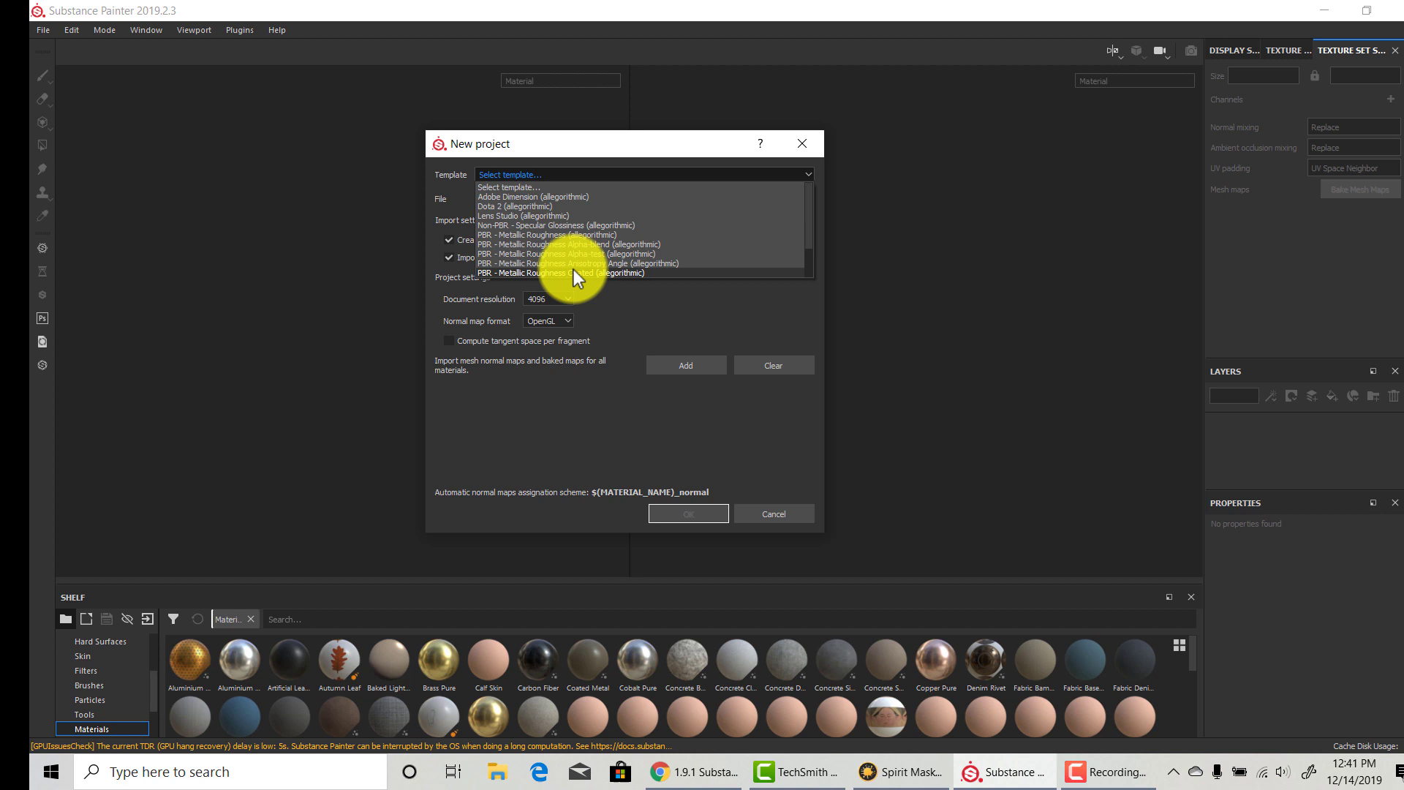
{"action": "left_click", "coordinate": [558, 226]}
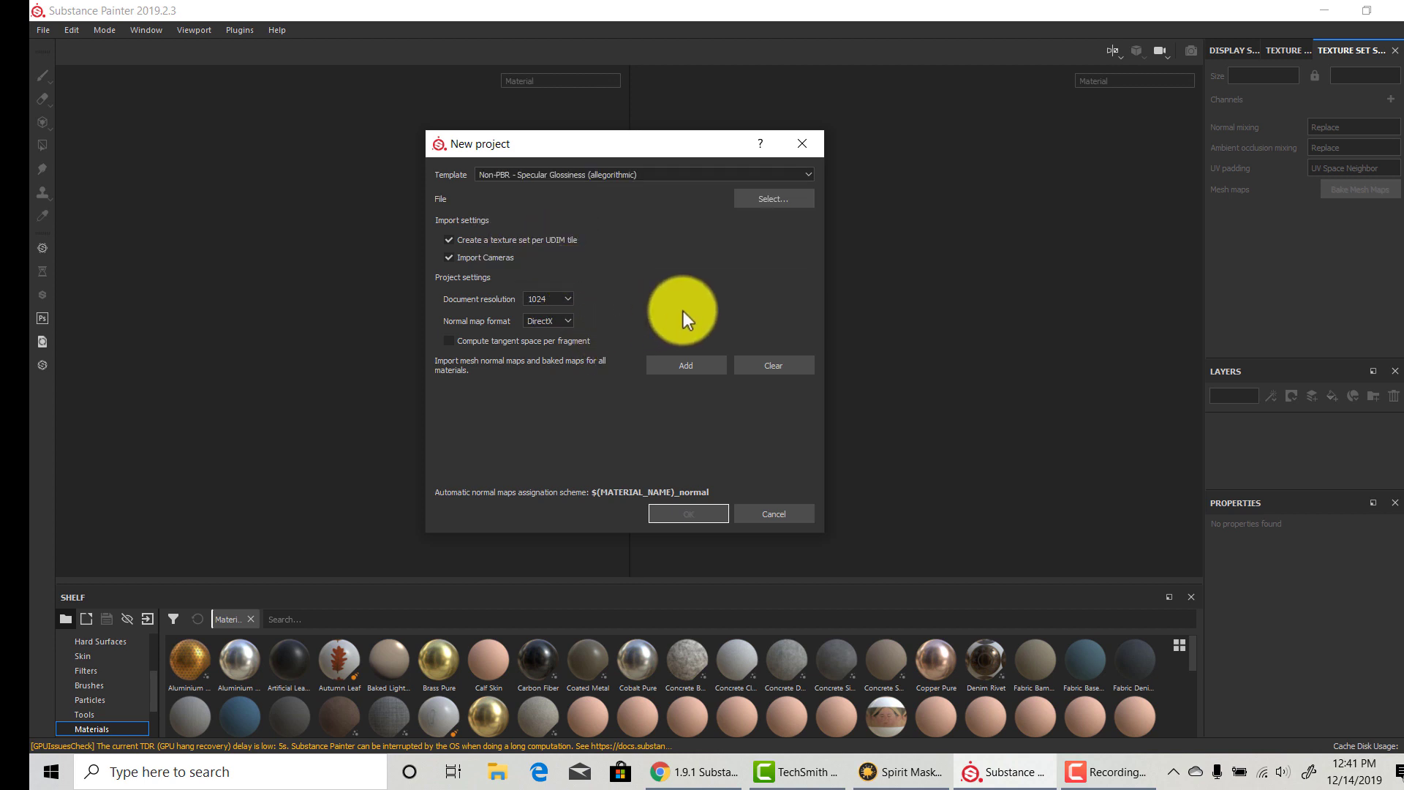
{"action": "left_click", "coordinate": [554, 358]}
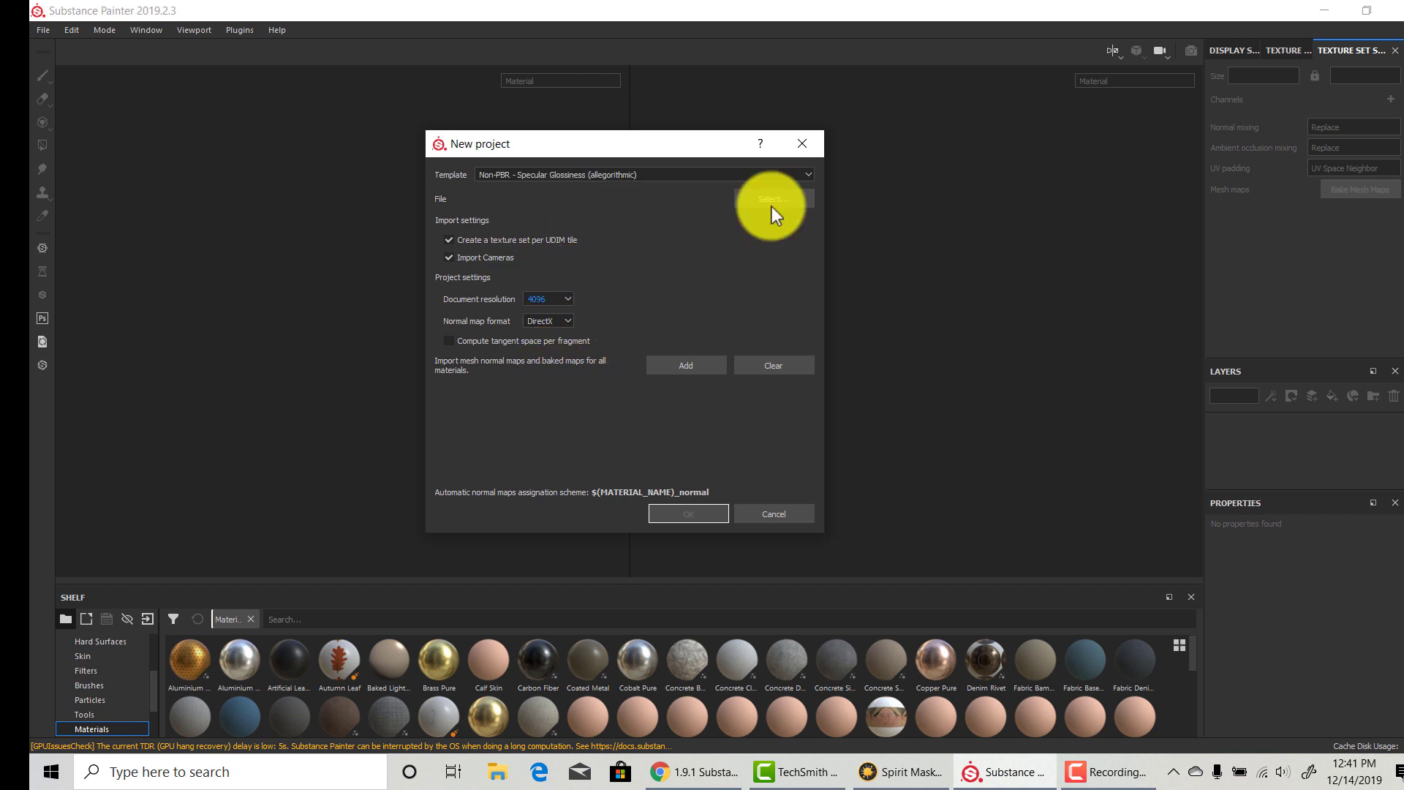
Choose Mask_level2_forMaya5.OBJ from the OBJ/new folder as the project's mesh and create the project
{"action": "left_click", "coordinate": [775, 199]}
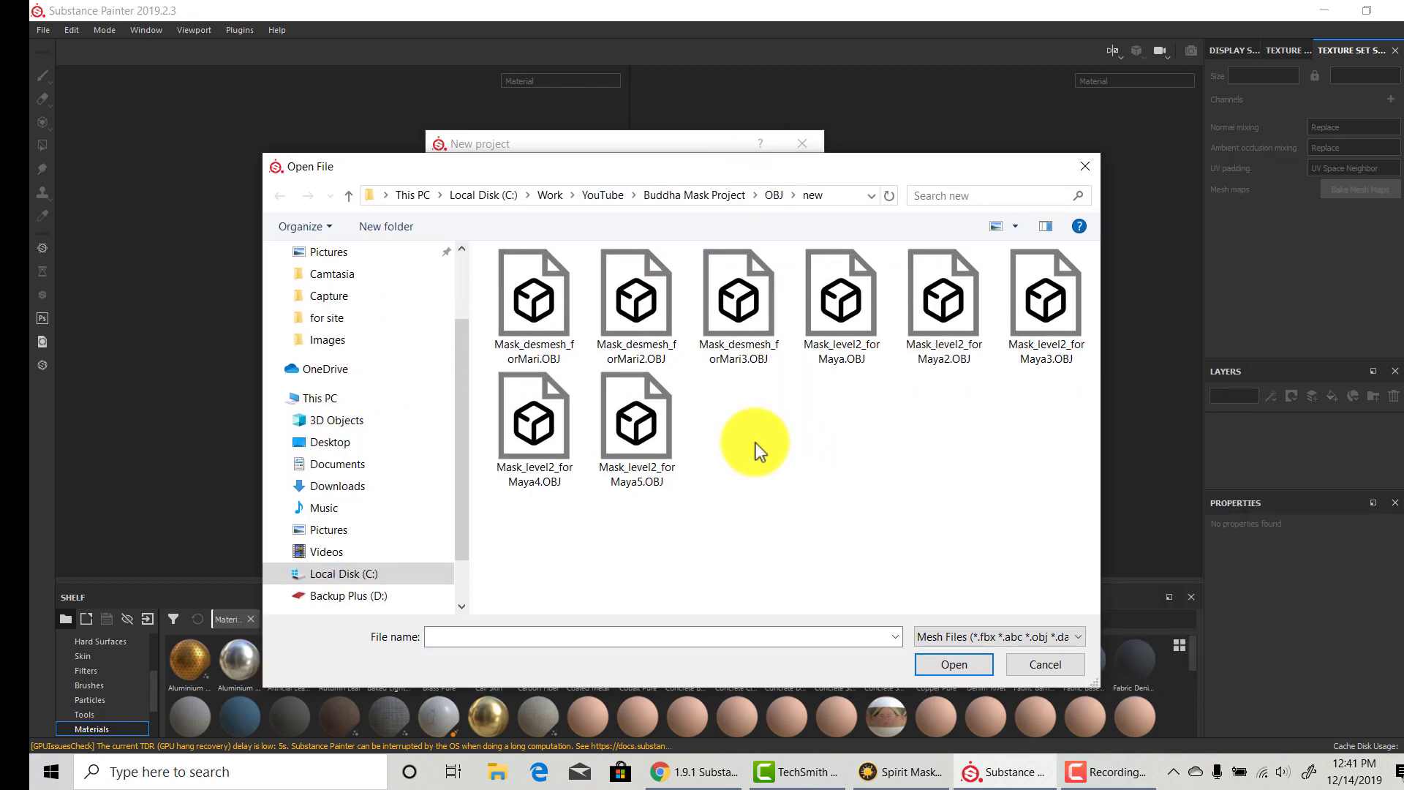
{"action": "left_click", "coordinate": [633, 434]}
{"action": "left_click", "coordinate": [948, 663]}
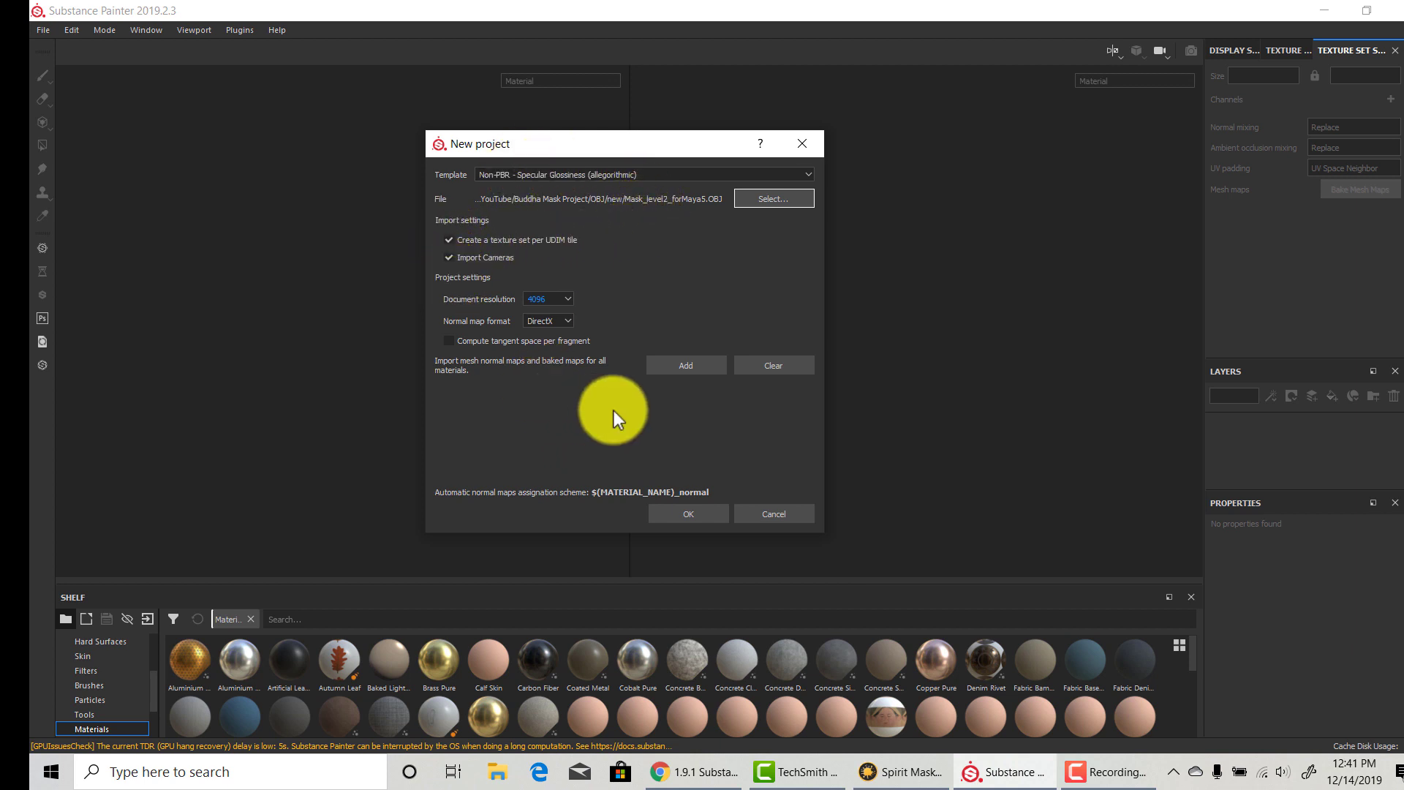
{"action": "left_click", "coordinate": [710, 512]}
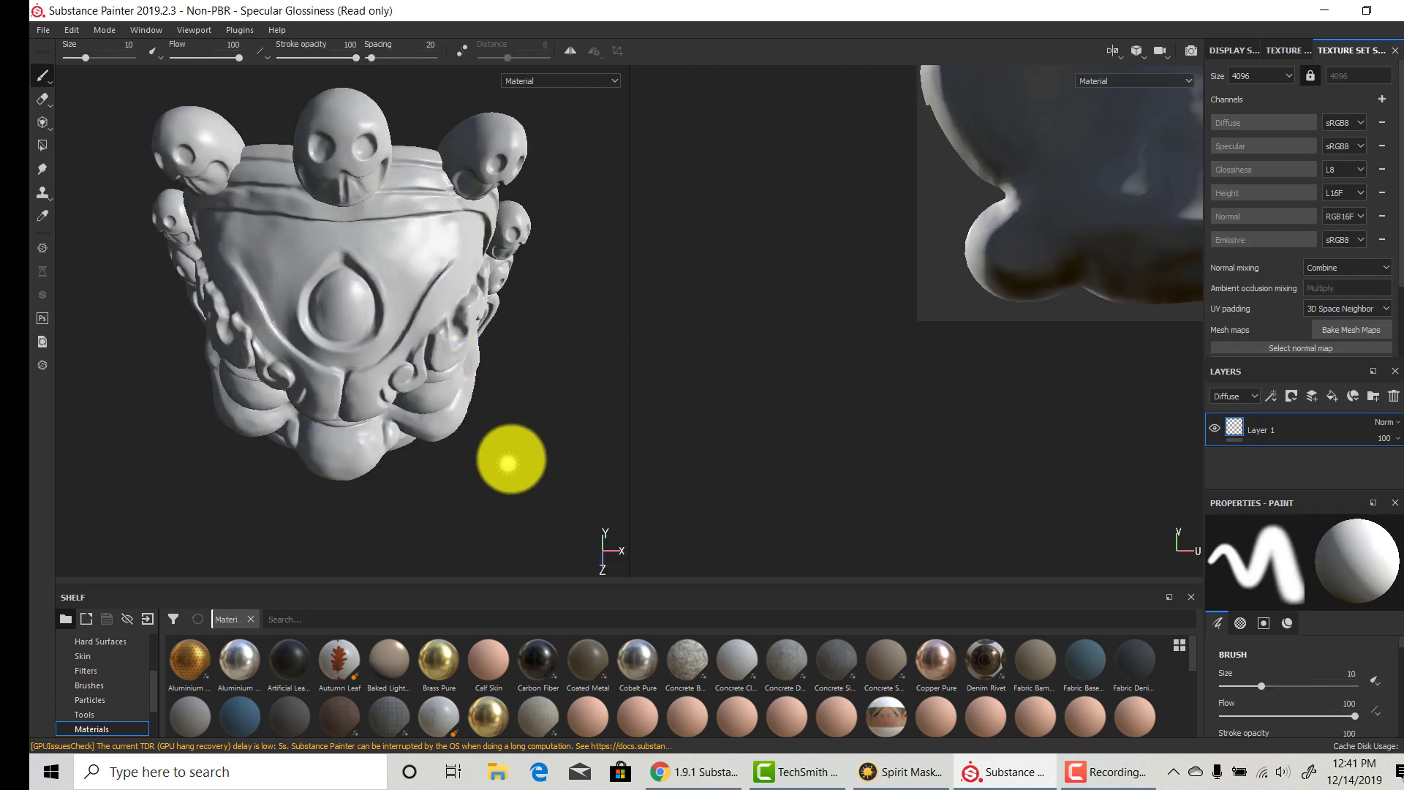
Open the mesh map baking settings, exclude the Thickness map and set the output size to 4096
{"action": "left_click_drag", "start_coordinate": [506, 329], "coordinate": [486, 250], "text": "alt"}
{"action": "left_click_drag", "start_coordinate": [1398, 218], "coordinate": [1398, 182]}
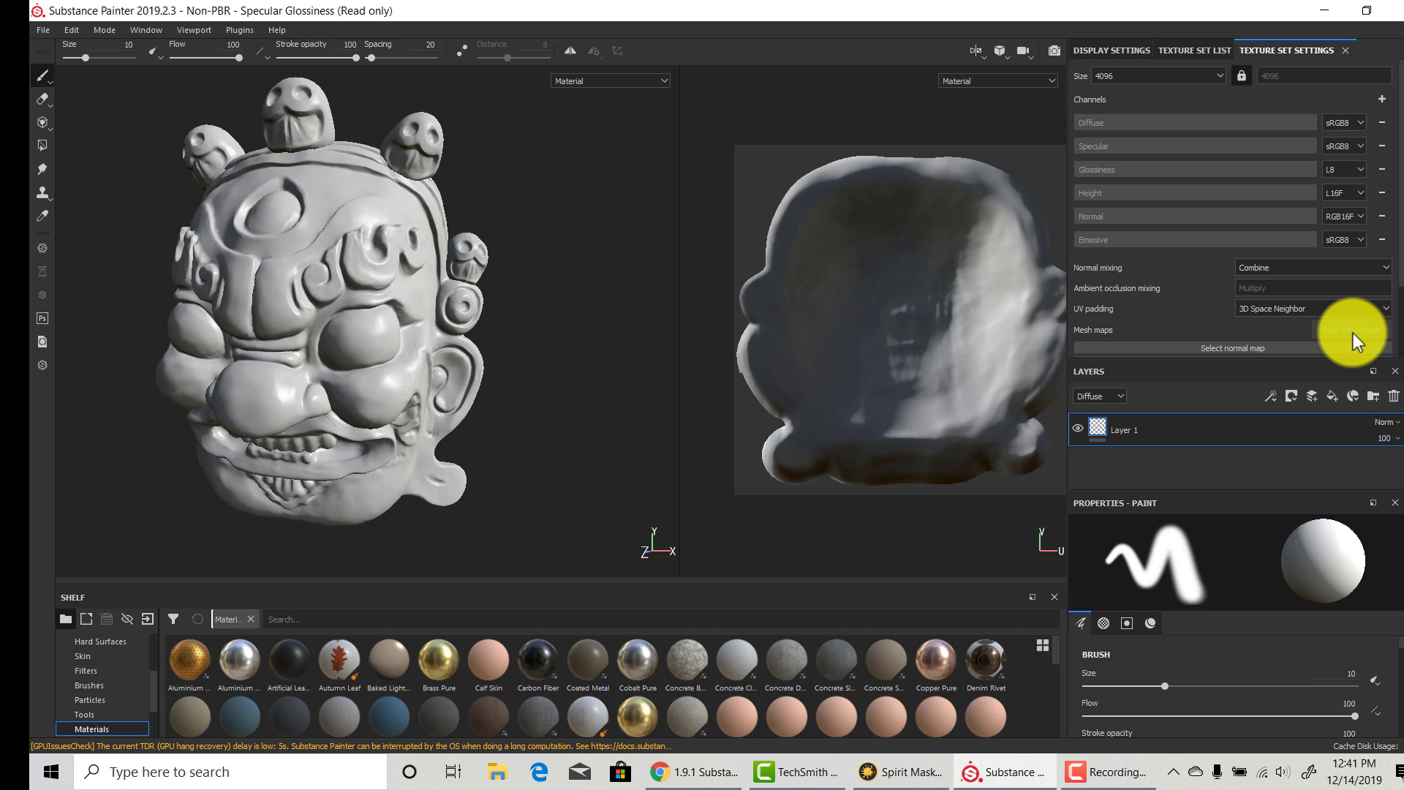
{"action": "left_click", "coordinate": [1352, 332]}
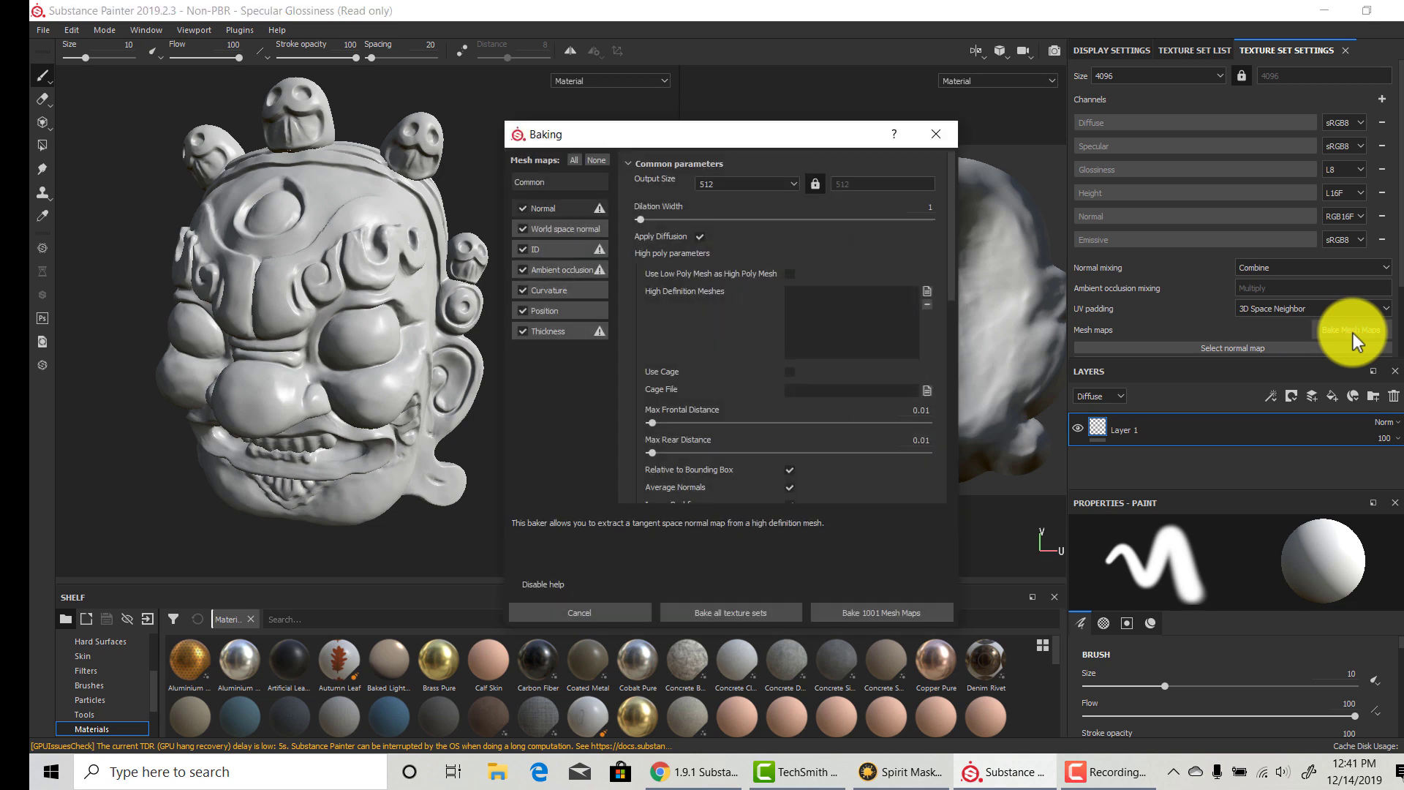
{"action": "left_click_drag", "start_coordinate": [756, 129], "coordinate": [712, 134]}
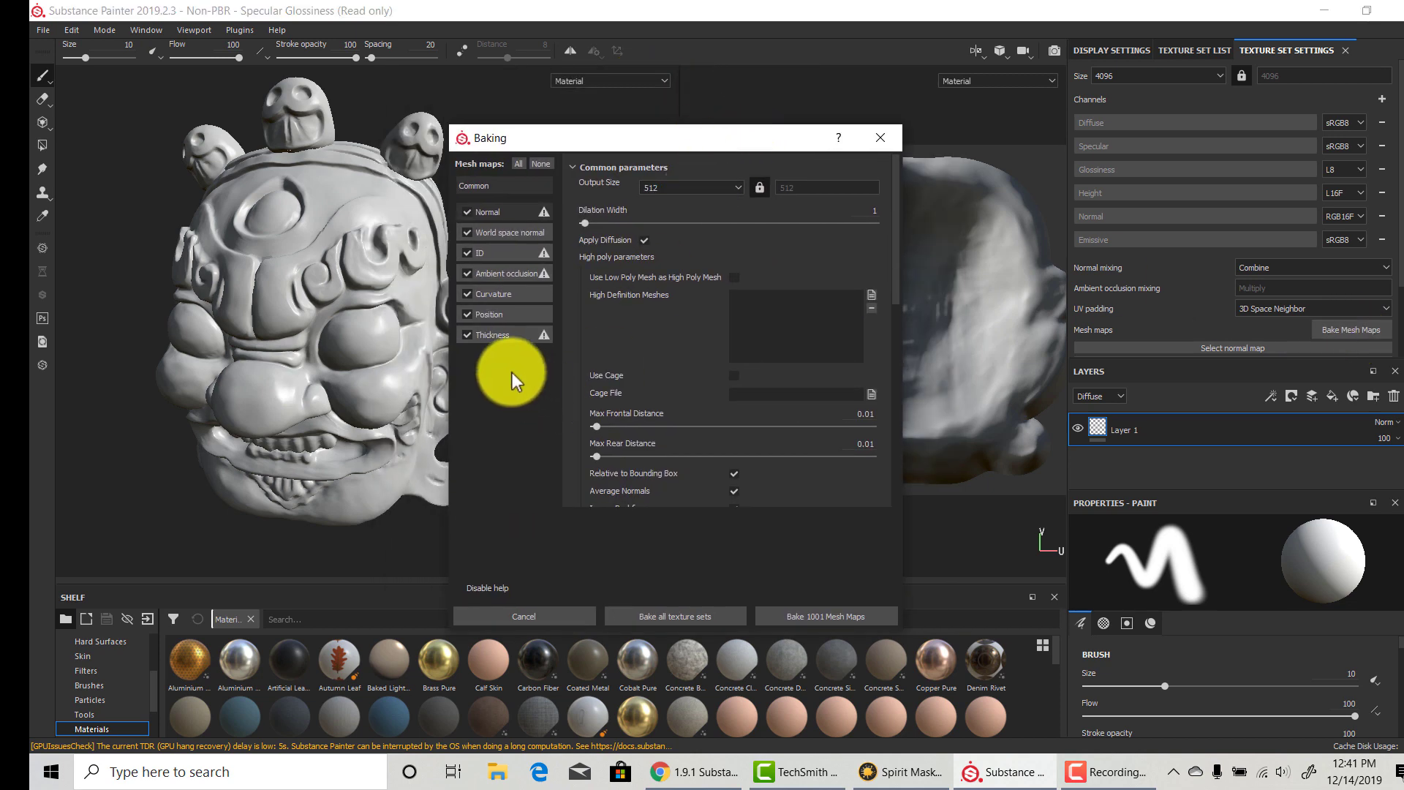
{"action": "left_click", "coordinate": [467, 335]}
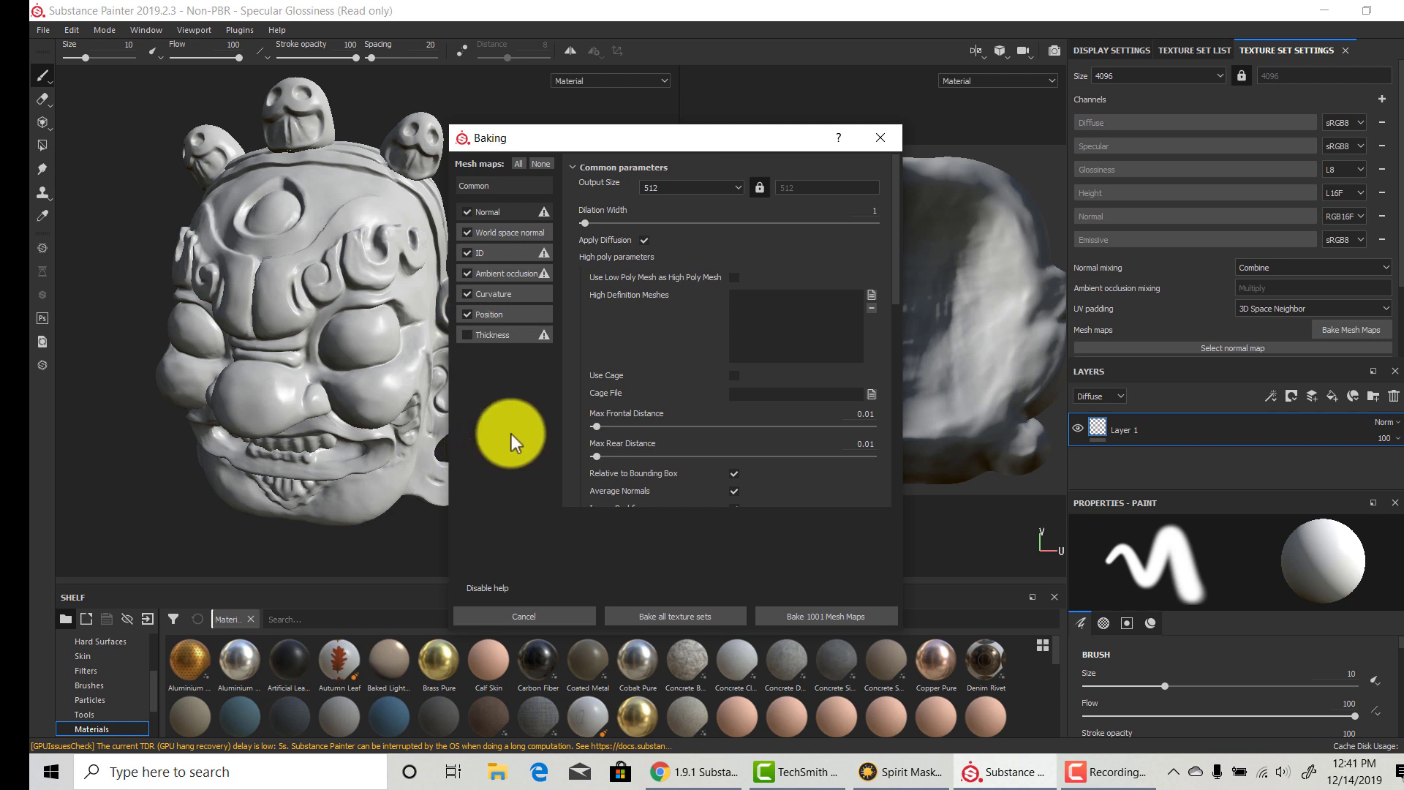
{"action": "left_click", "coordinate": [731, 187]}
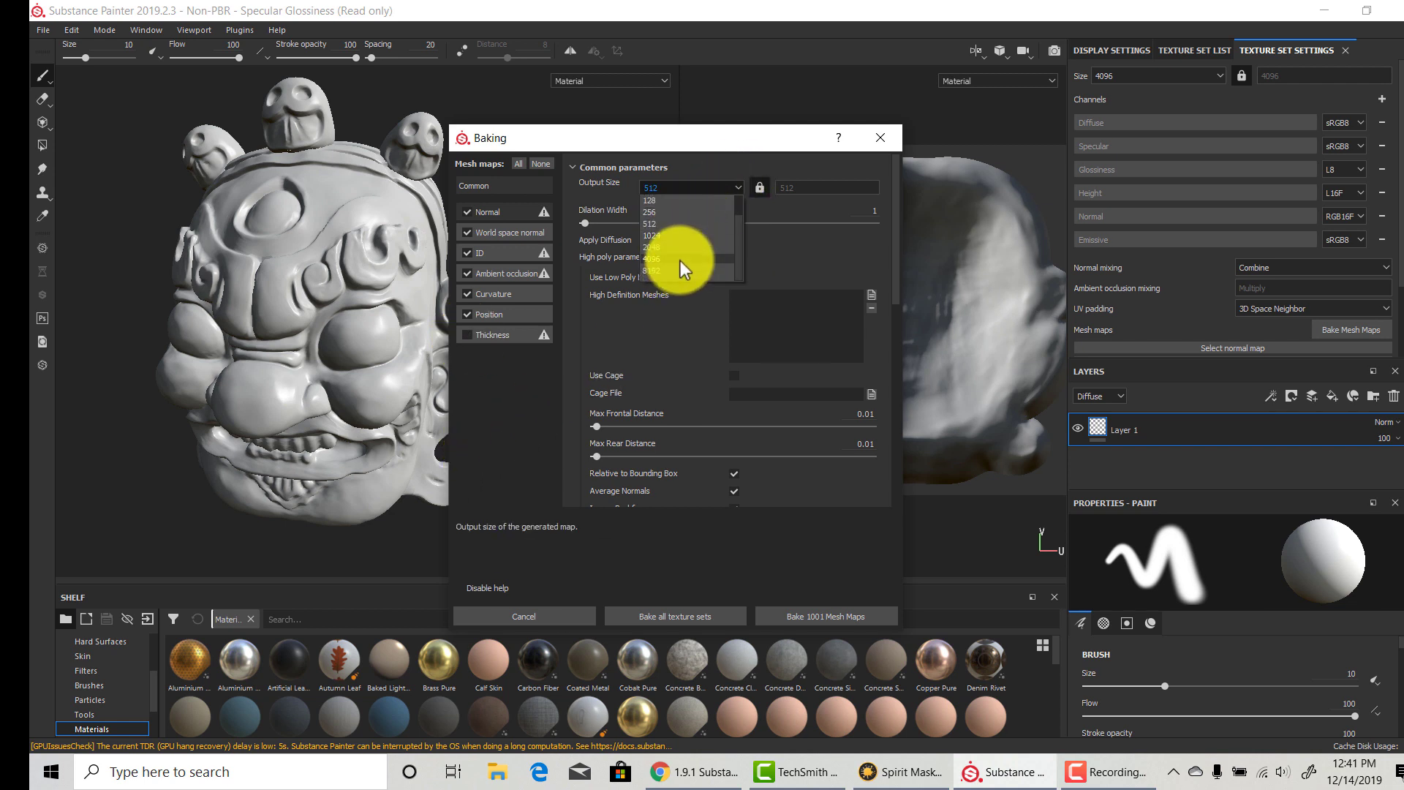
{"action": "left_click", "coordinate": [680, 261]}
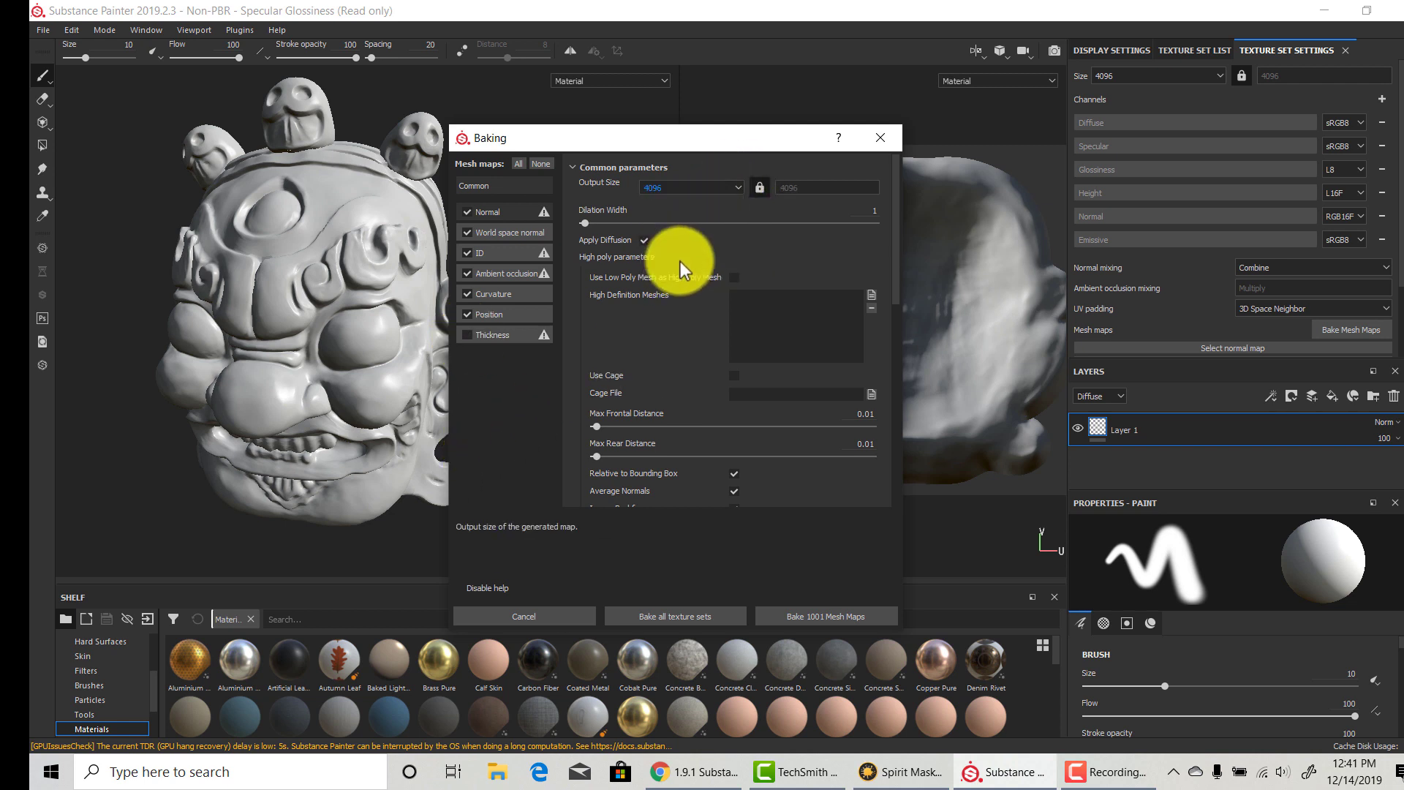
Pick Mask_desmesh_forMari3.OBJ in the OBJ/new folder as the high definition mesh for the bake
{"action": "left_click", "coordinate": [871, 294]}
{"action": "left_click_drag", "start_coordinate": [958, 169], "coordinate": [802, 177]}
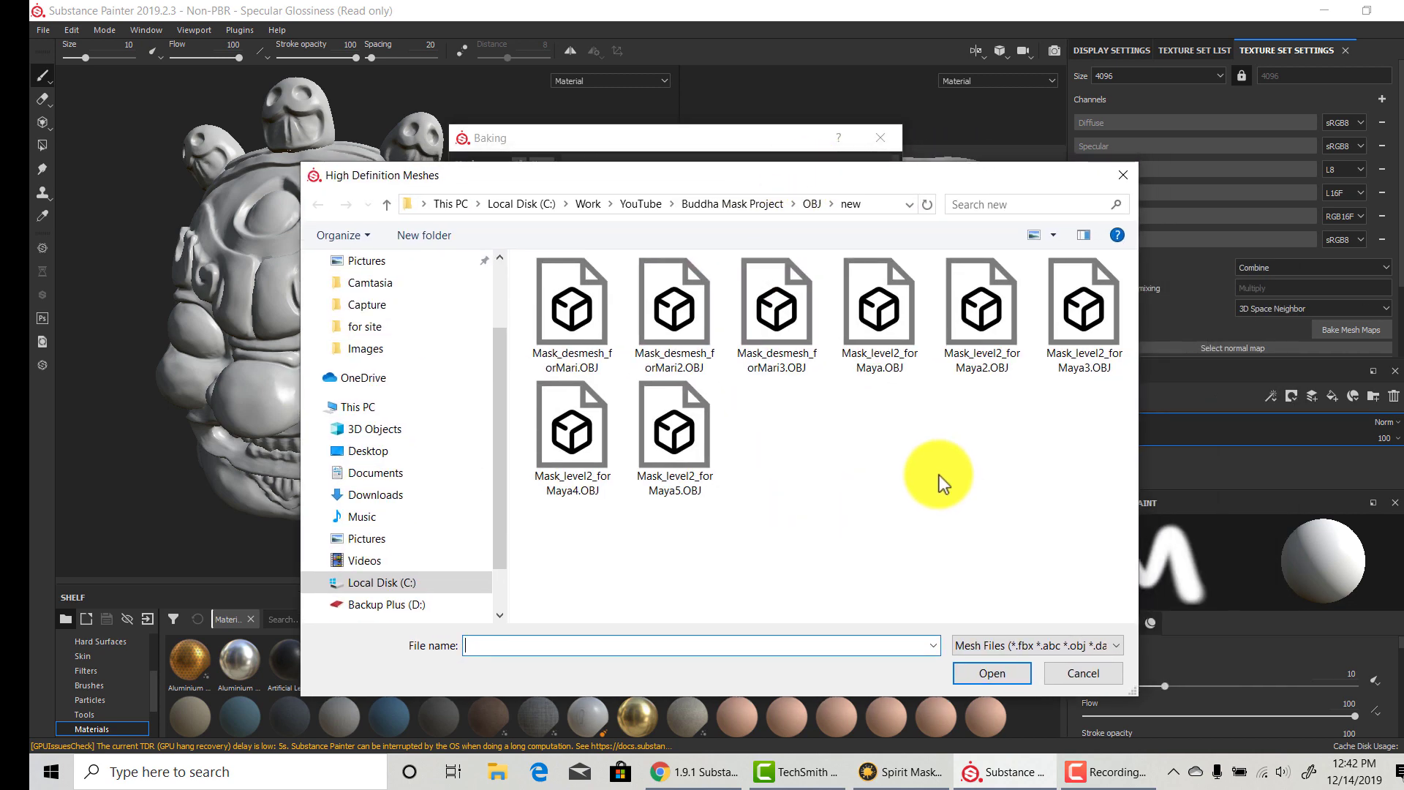
{"action": "left_click", "coordinate": [769, 297]}
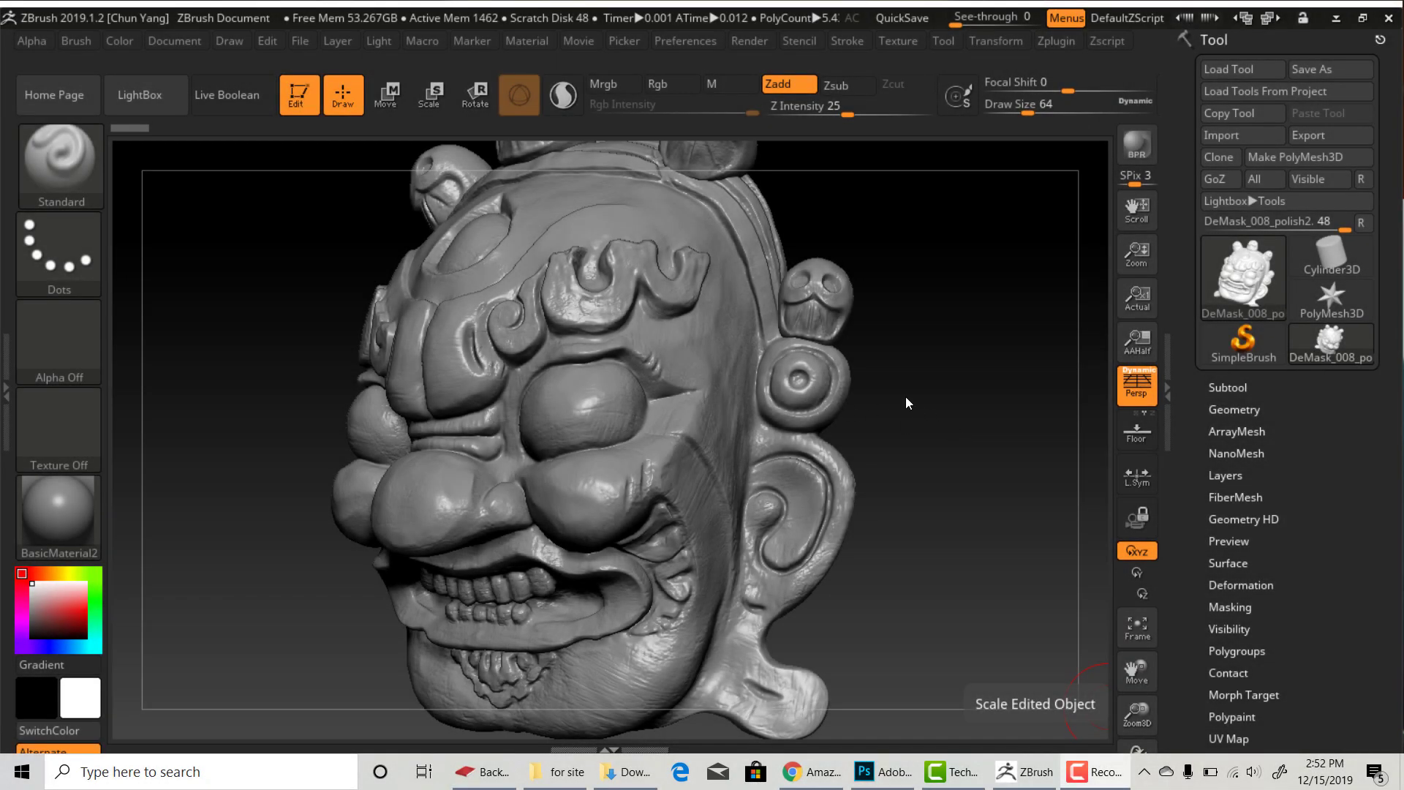
Examine the high-resolution mask sculpt in ZBrush around the eyes, brow, side skull ornaments and ear
{"action": "left_click_drag", "start_coordinate": [906, 398], "coordinate": [945, 394]}
{"action": "left_click_drag", "start_coordinate": [936, 328], "coordinate": [1025, 374], "text": "alt"}
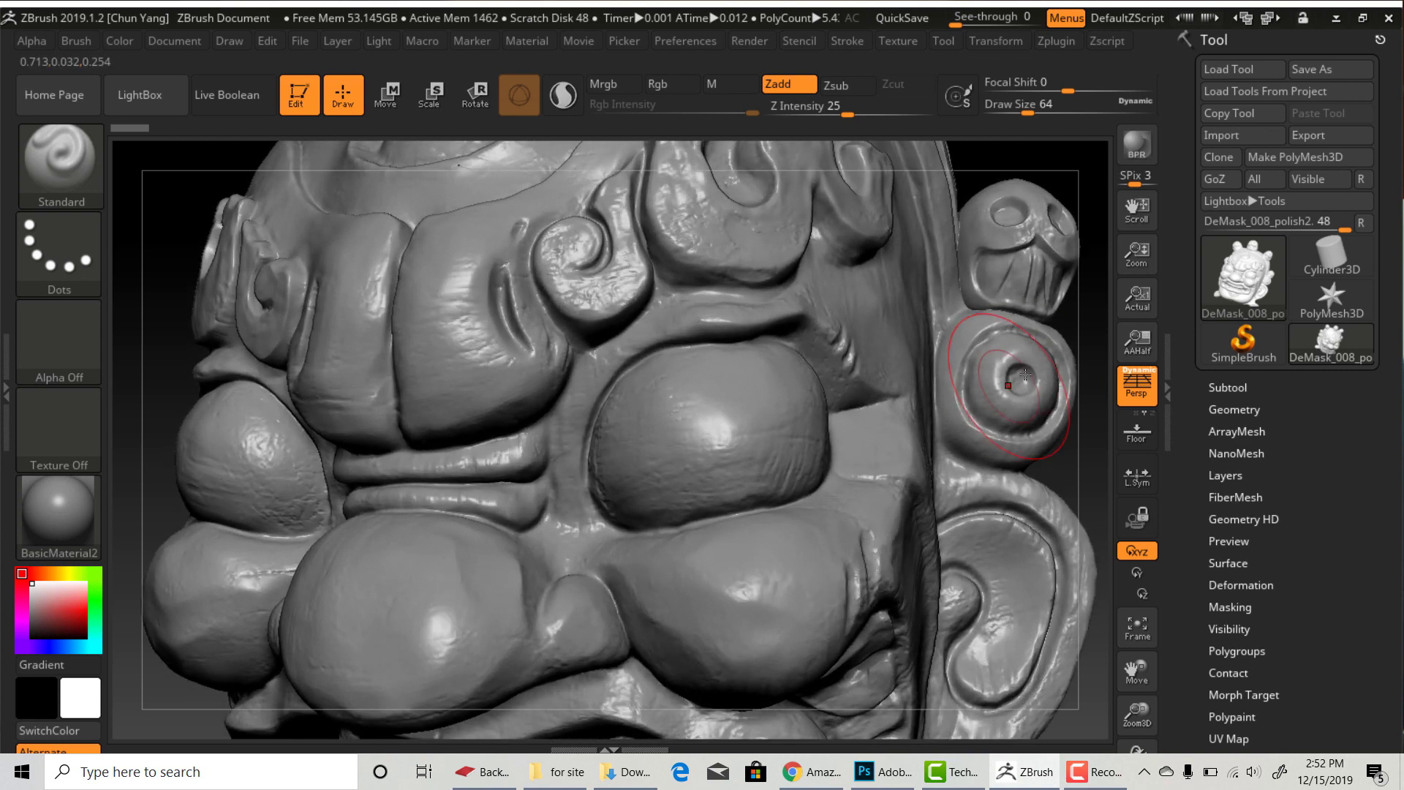
{"action": "left_click_drag", "start_coordinate": [1083, 321], "coordinate": [912, 520], "text": "alt"}
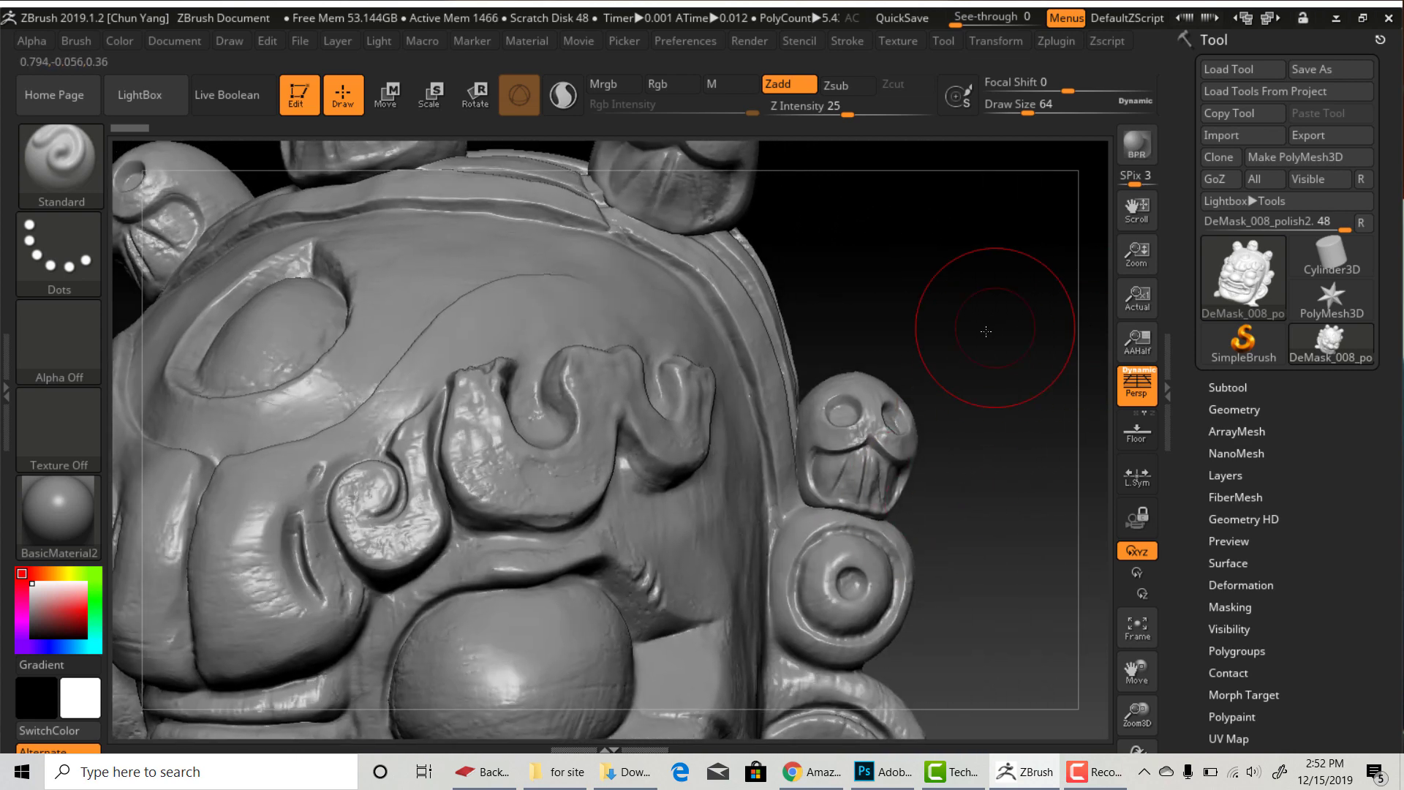
{"action": "mouse_move", "coordinate": [987, 328]}
{"action": "left_mouse_down"}
{"action": "mouse_move", "coordinate": [961, 337]}
{"action": "mouse_move", "coordinate": [956, 314]}
{"action": "left_mouse_up"}
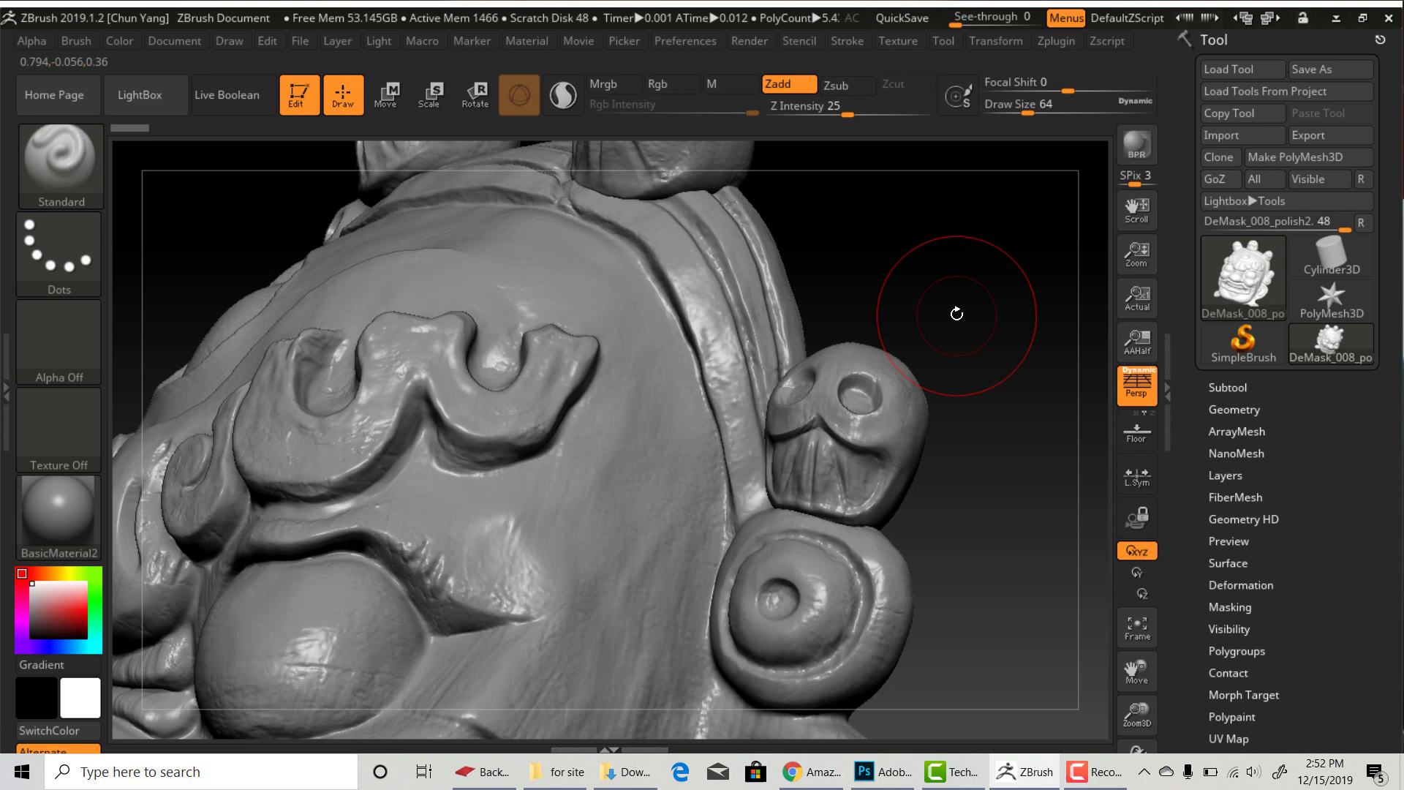
{"action": "left_click_drag", "start_coordinate": [961, 508], "coordinate": [1031, 473]}
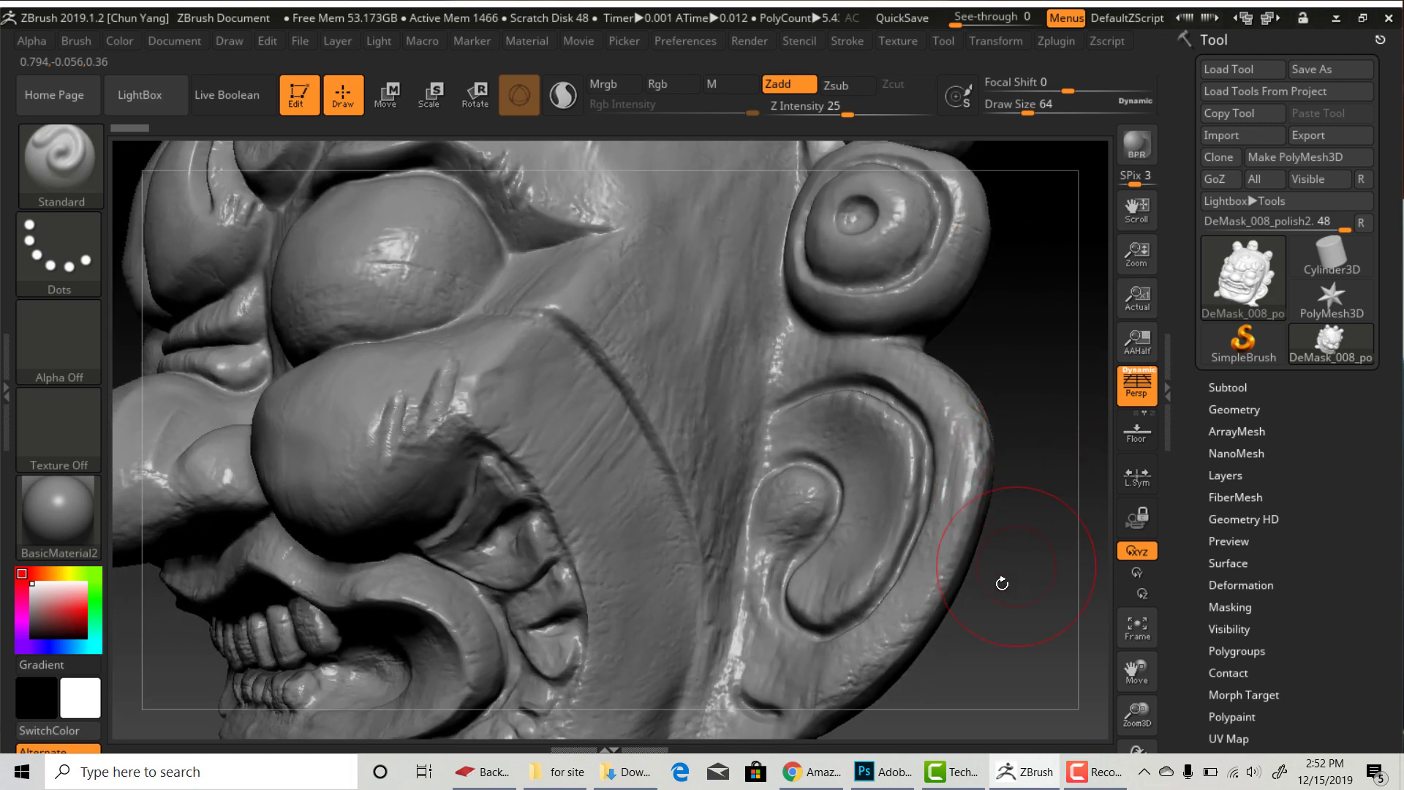
{"action": "left_click_drag", "start_coordinate": [1002, 583], "coordinate": [943, 526]}
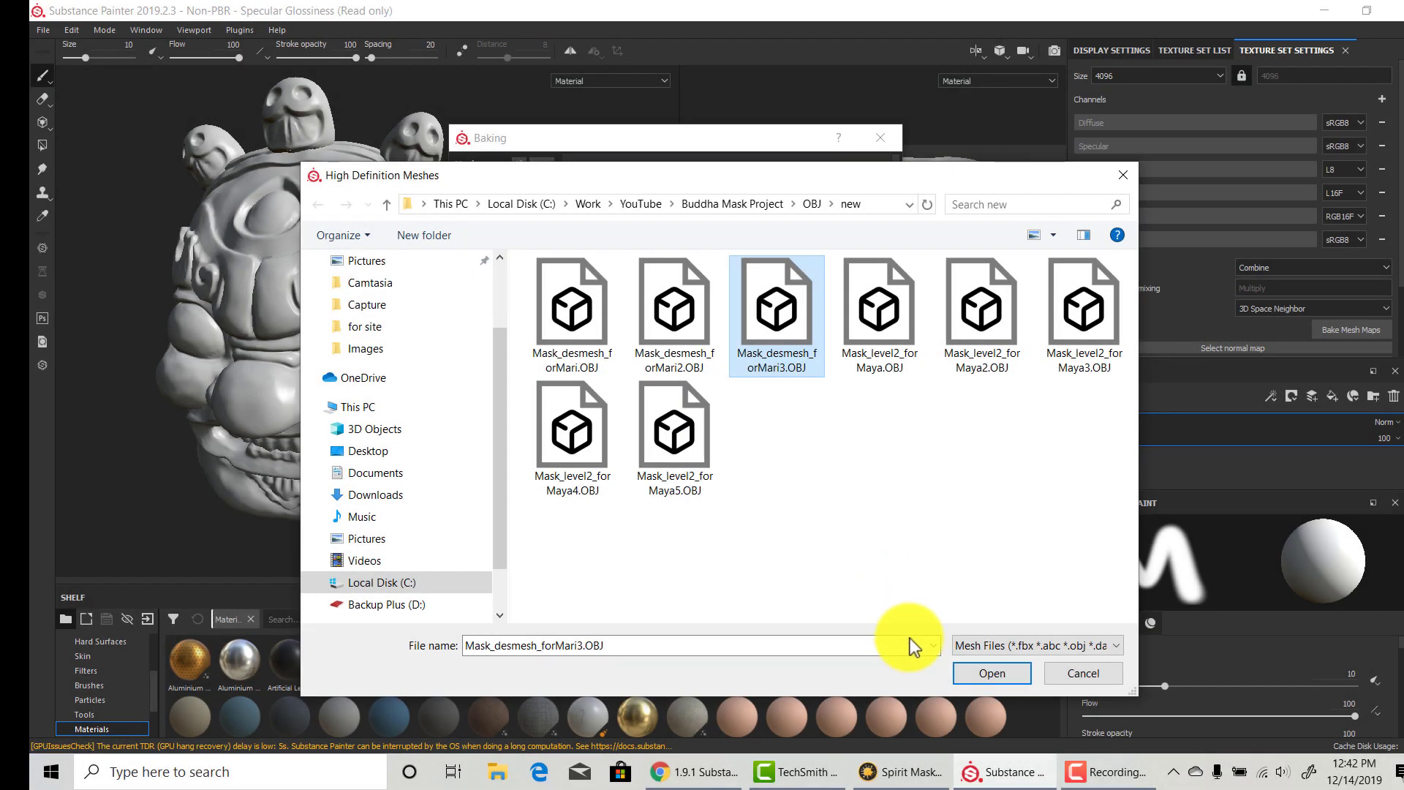
Load the chosen high definition mesh into the baking settings and bake the mesh maps for all texture sets
{"action": "left_click", "coordinate": [980, 671]}
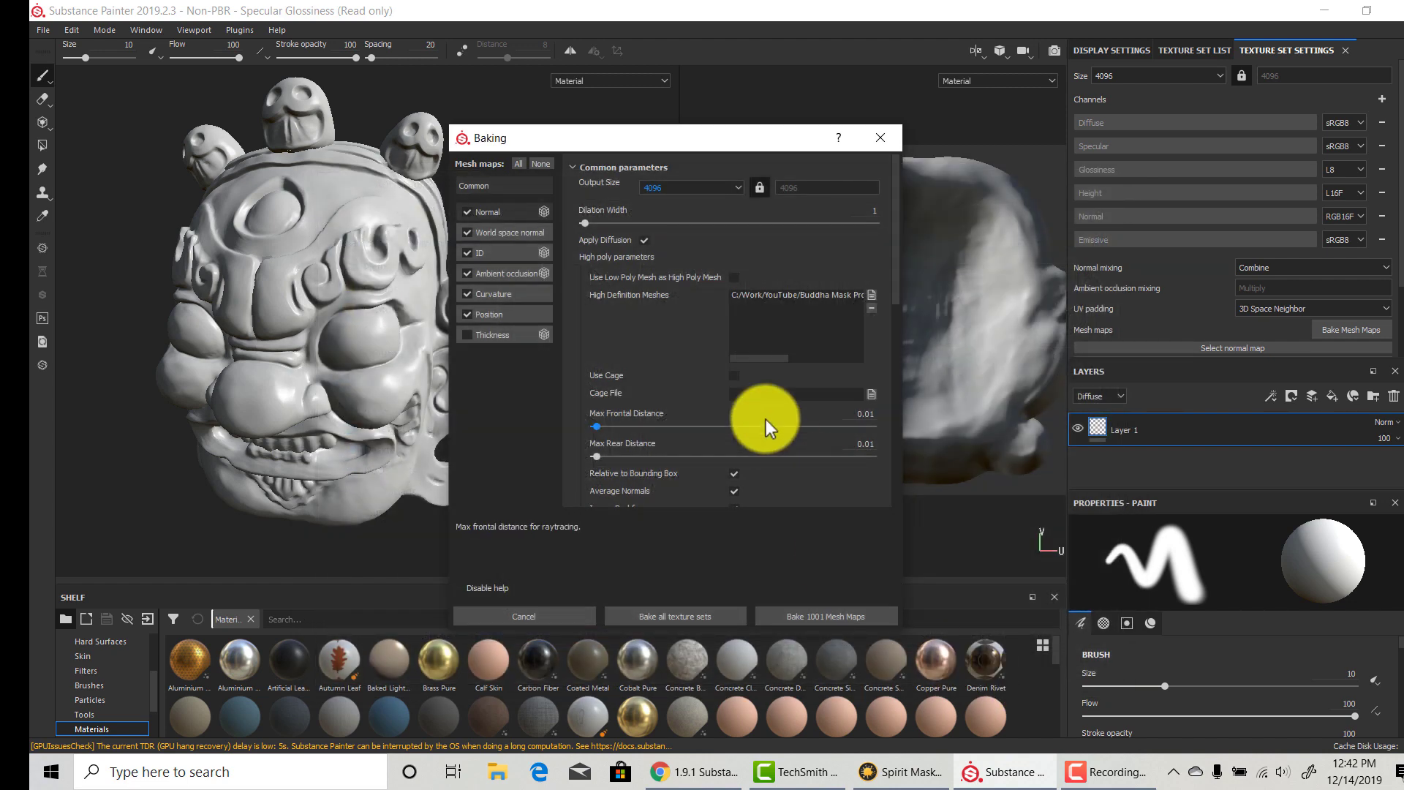
{"action": "left_click_drag", "start_coordinate": [743, 139], "coordinate": [776, 117]}
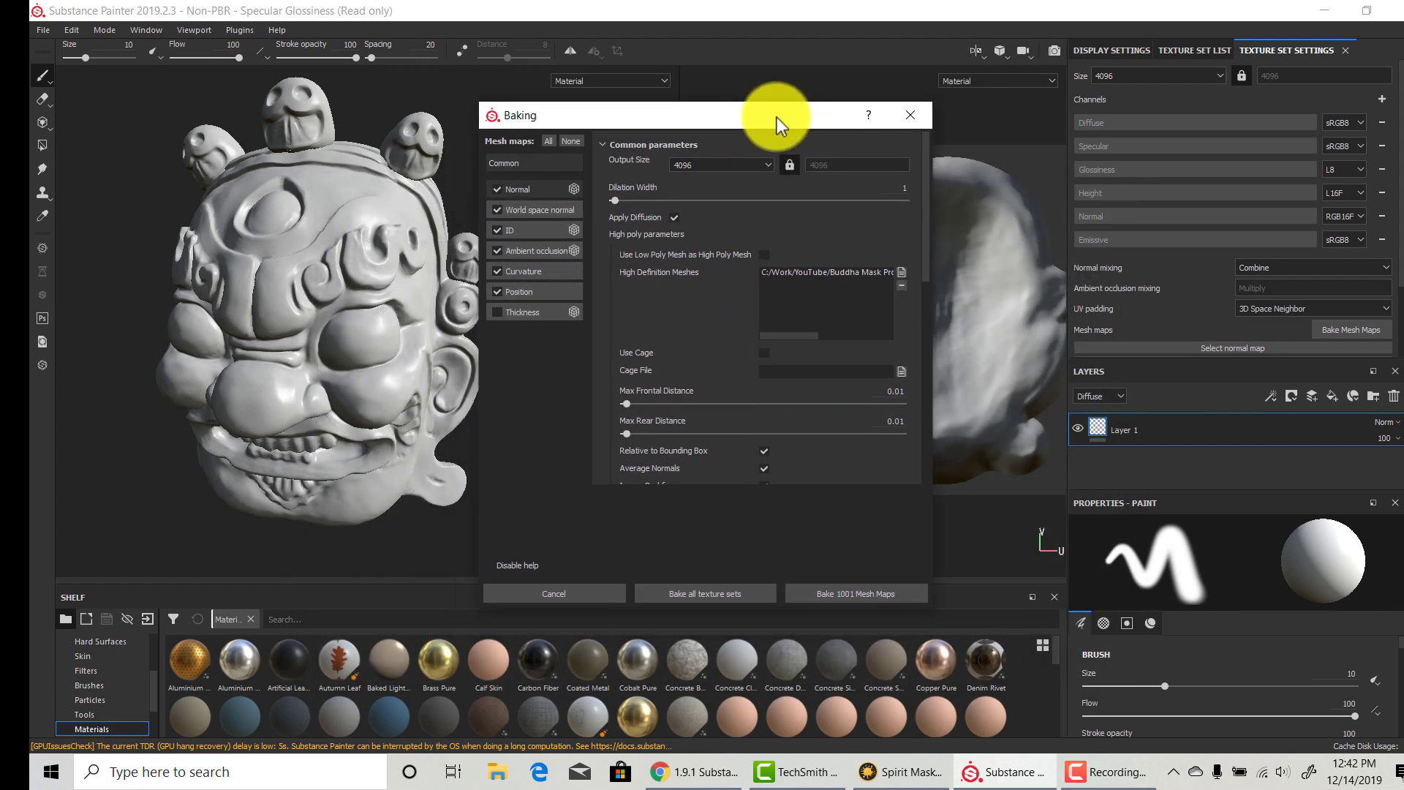
{"action": "left_click", "coordinate": [747, 592]}
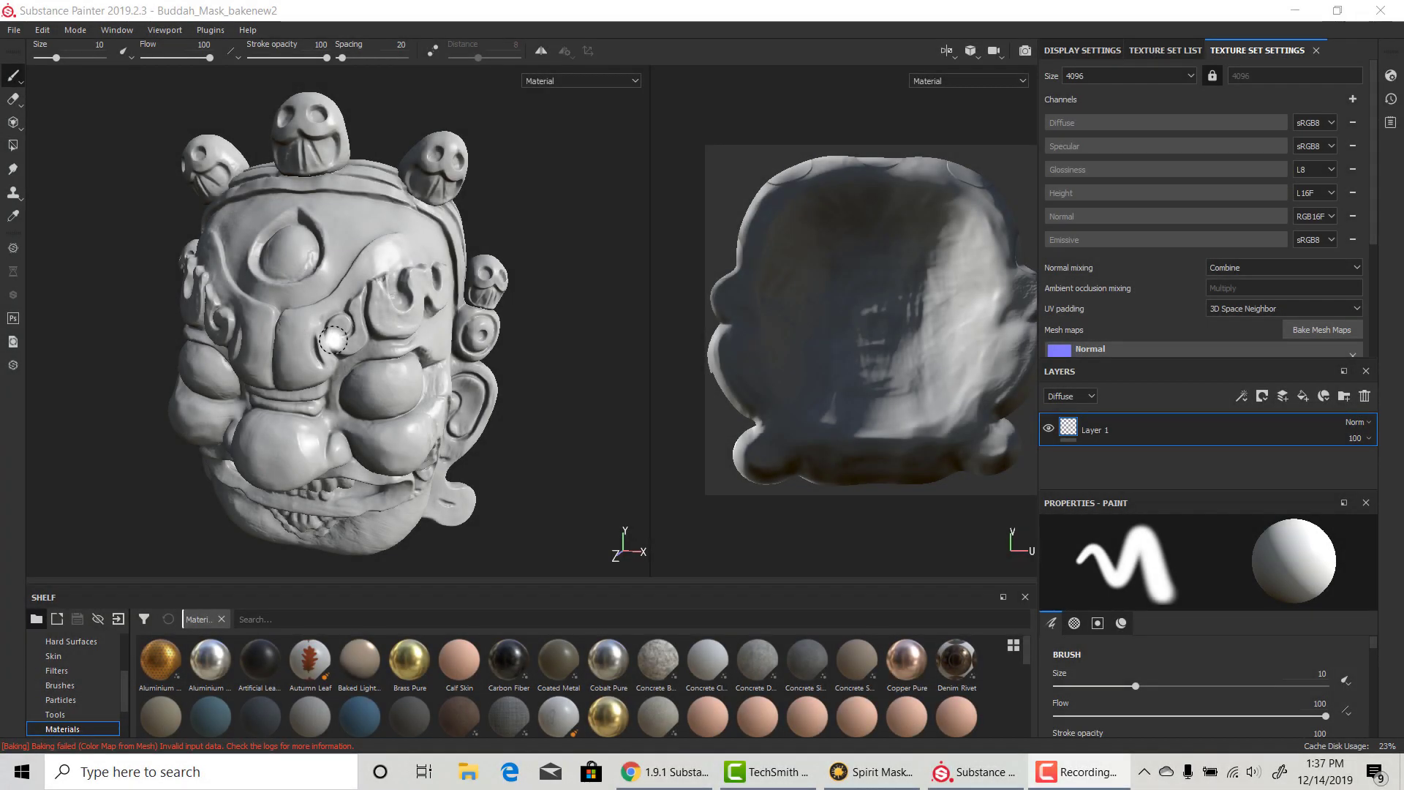
Examine the baked normal detail on the Buddah_Mask_bakenew2 mask from the front and side, including brow, eyes and ear
{"action": "right_click_drag", "start_coordinate": [334, 340], "coordinate": [488, 444], "text": "alt"}
{"action": "left_click_drag", "start_coordinate": [401, 429], "coordinate": [420, 388], "text": "alt"}
{"action": "middle_click_drag", "start_coordinate": [420, 388], "coordinate": [325, 354], "text": "alt"}
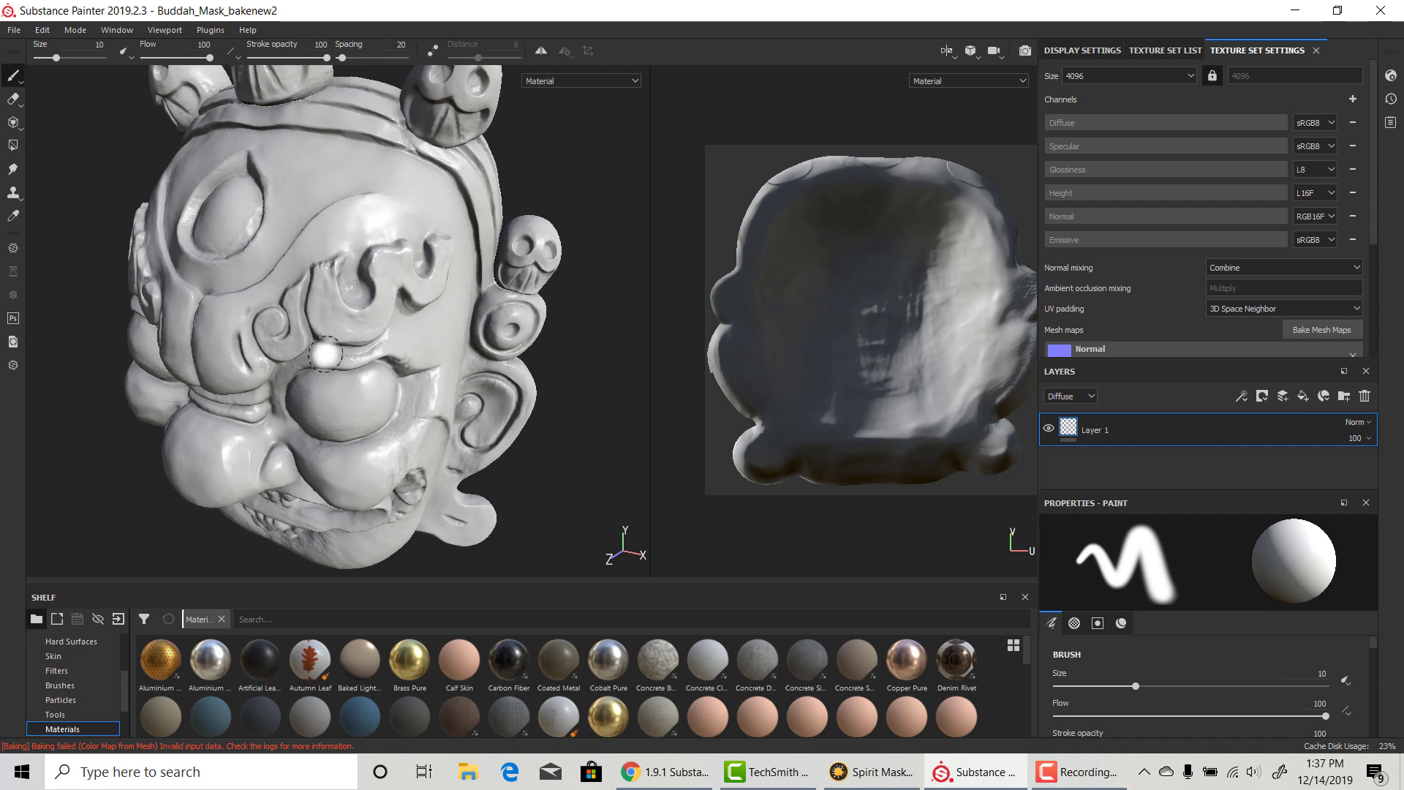
{"action": "right_click_drag", "start_coordinate": [326, 354], "coordinate": [507, 444], "text": "alt"}
{"action": "left_click_drag", "start_coordinate": [507, 445], "coordinate": [548, 432], "text": "alt"}
{"action": "right_click_drag", "start_coordinate": [548, 431], "coordinate": [369, 394], "text": "alt"}
{"action": "middle_click_drag", "start_coordinate": [370, 395], "coordinate": [399, 351], "text": "alt"}
{"action": "right_click_drag", "start_coordinate": [398, 351], "coordinate": [542, 439], "text": "alt"}
{"action": "left_click_drag", "start_coordinate": [542, 438], "coordinate": [423, 411], "text": "alt"}
{"action": "right_click_drag", "start_coordinate": [422, 411], "coordinate": [326, 429], "text": "alt"}
{"action": "left_click_drag", "start_coordinate": [326, 429], "coordinate": [392, 454], "text": "alt"}
{"action": "left_click_drag", "start_coordinate": [262, 395], "coordinate": [479, 387], "text": "alt"}
{"action": "left_click_drag", "start_coordinate": [322, 349], "coordinate": [22, 362], "text": "alt"}
{"action": "right_click_drag", "start_coordinate": [373, 402], "coordinate": [450, 455], "text": "alt"}
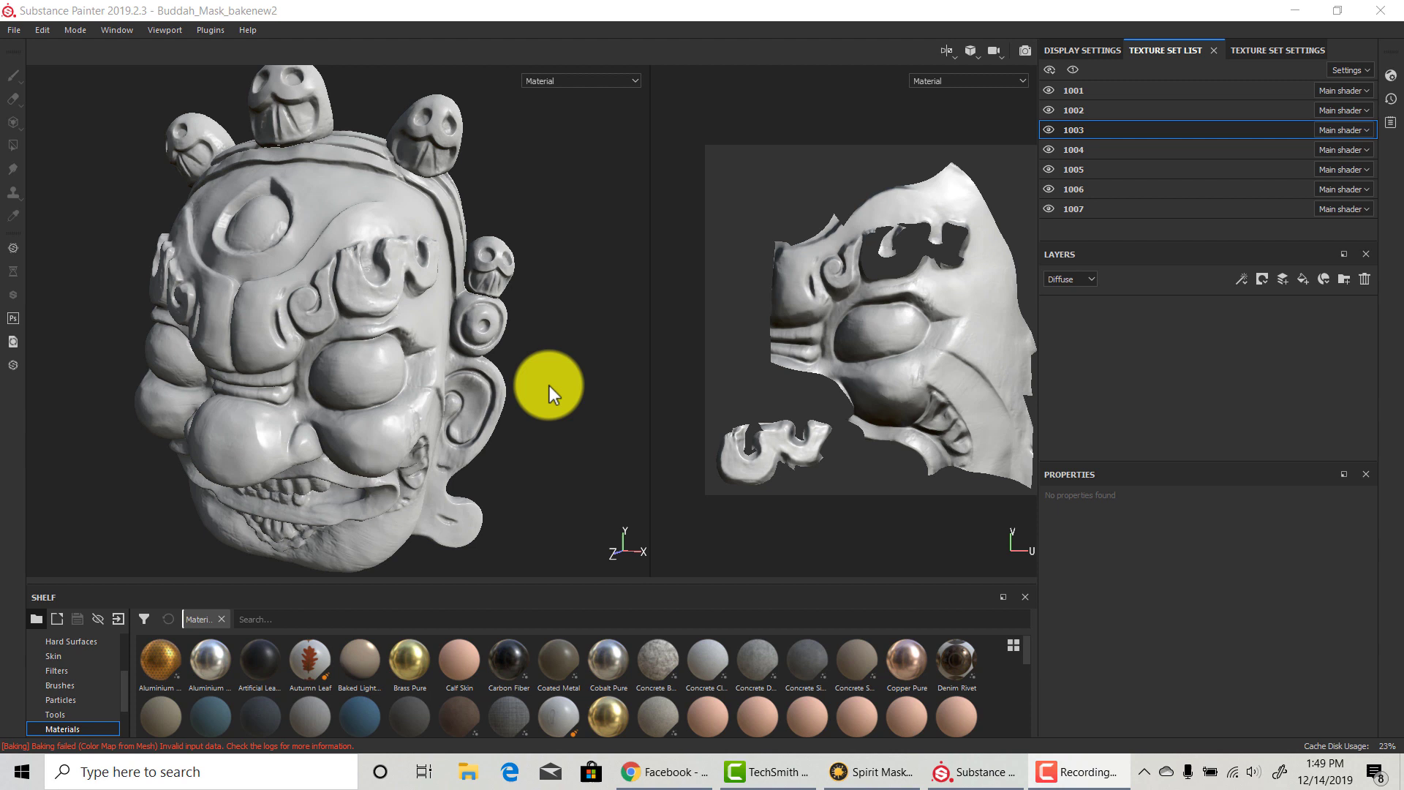
Add two fill layers to texture set 1003 and hide the upper one
{"action": "mouse_move", "coordinate": [564, 394]}
{"action": "left_mouse_down", "text": "alt"}
{"action": "mouse_move", "coordinate": [538, 408]}
{"action": "mouse_move", "coordinate": [552, 410]}
{"action": "left_mouse_up", "text": "alt"}
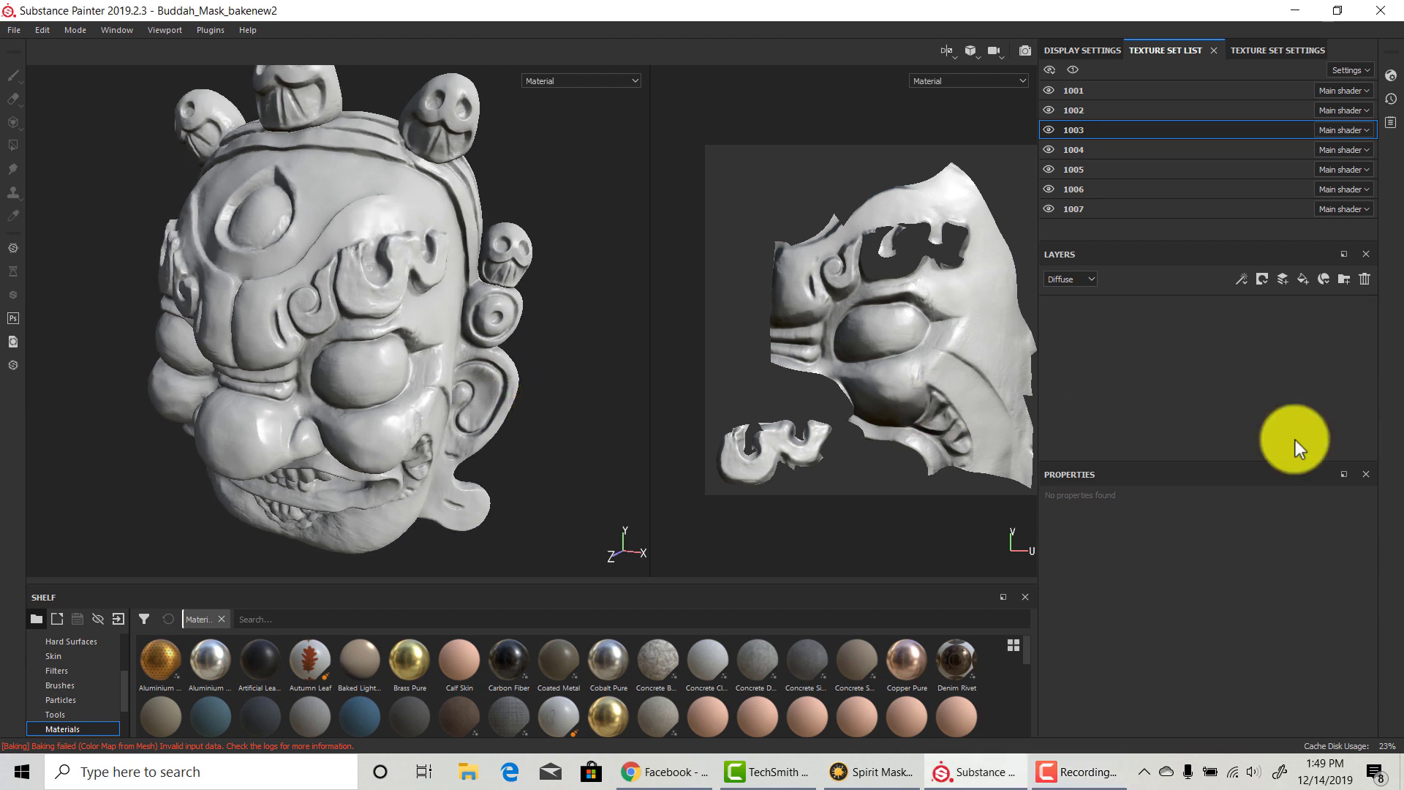
{"action": "left_click", "coordinate": [1300, 282]}
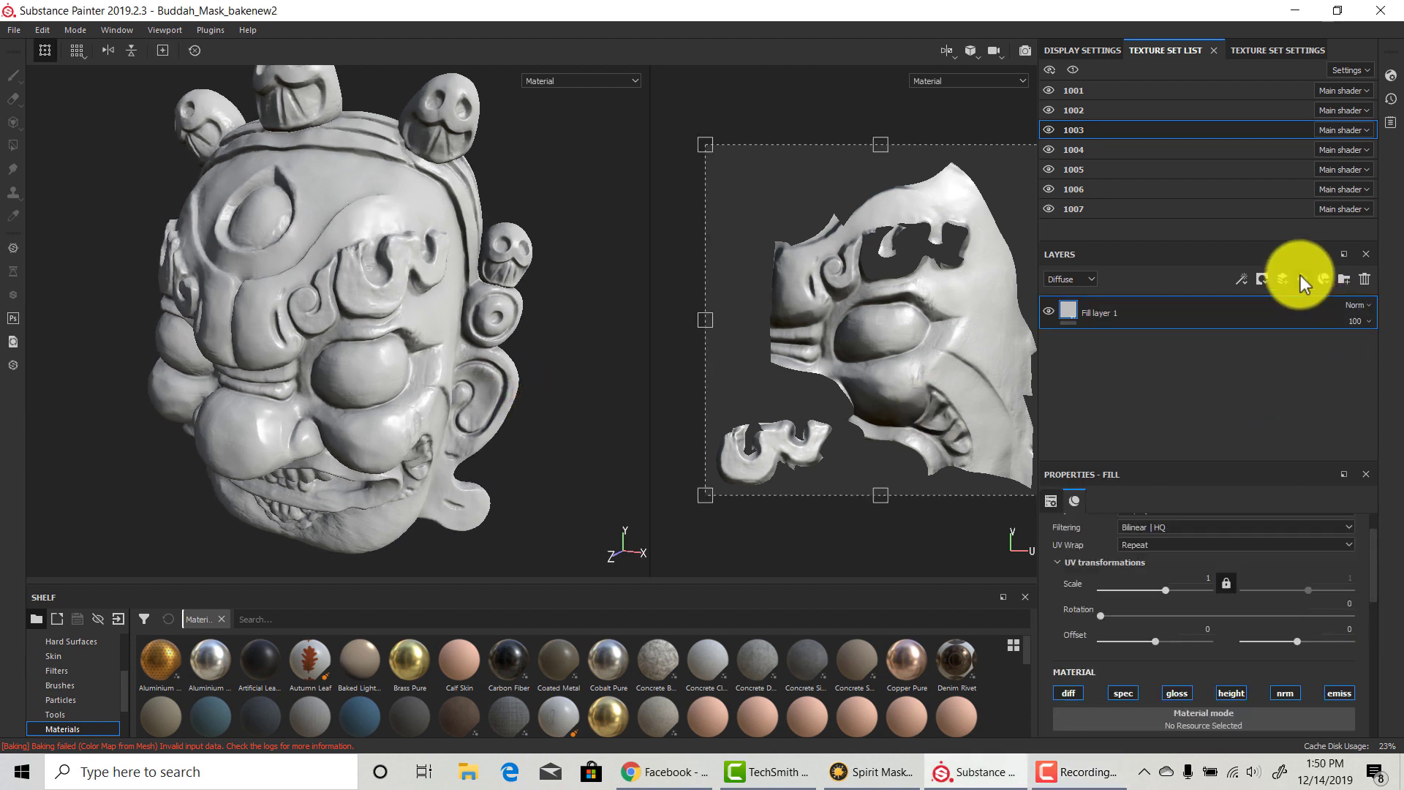
{"action": "left_click", "coordinate": [1300, 282]}
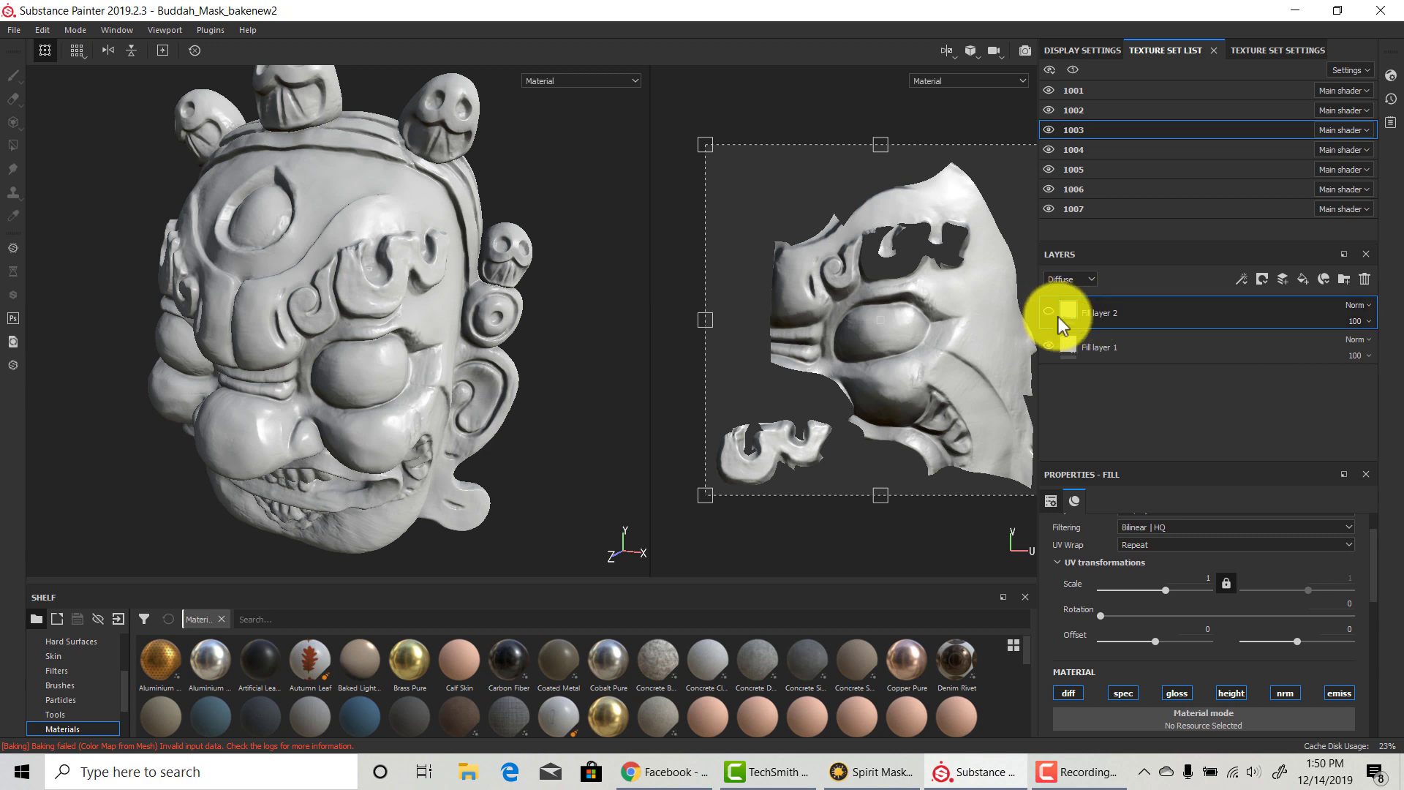
Restrict Fill layer 1 to the diffuse channel and set its uniform color to black
{"action": "left_click", "coordinate": [1090, 346]}
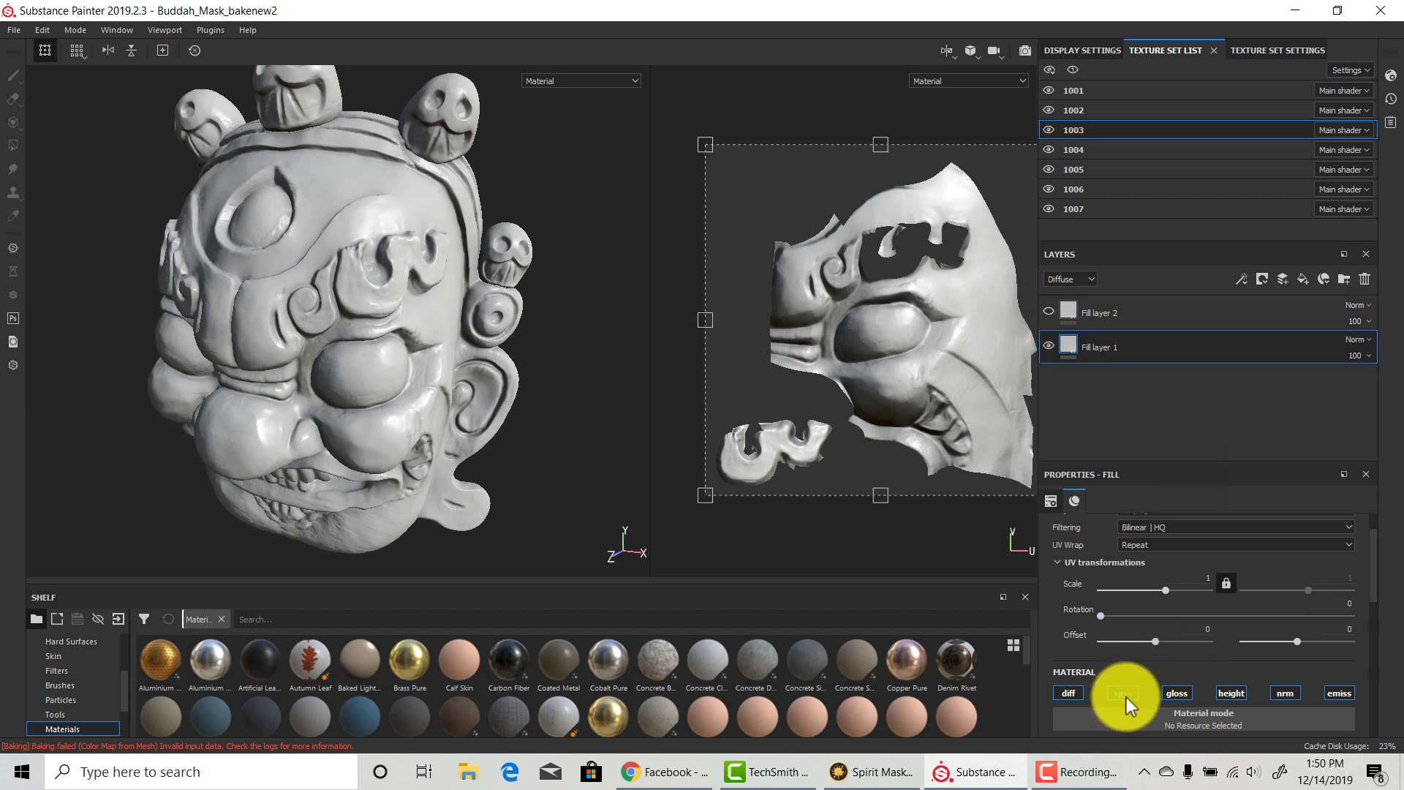
{"action": "left_click", "coordinate": [1177, 692]}
{"action": "left_click", "coordinate": [1231, 692]}
{"action": "left_click", "coordinate": [1285, 692]}
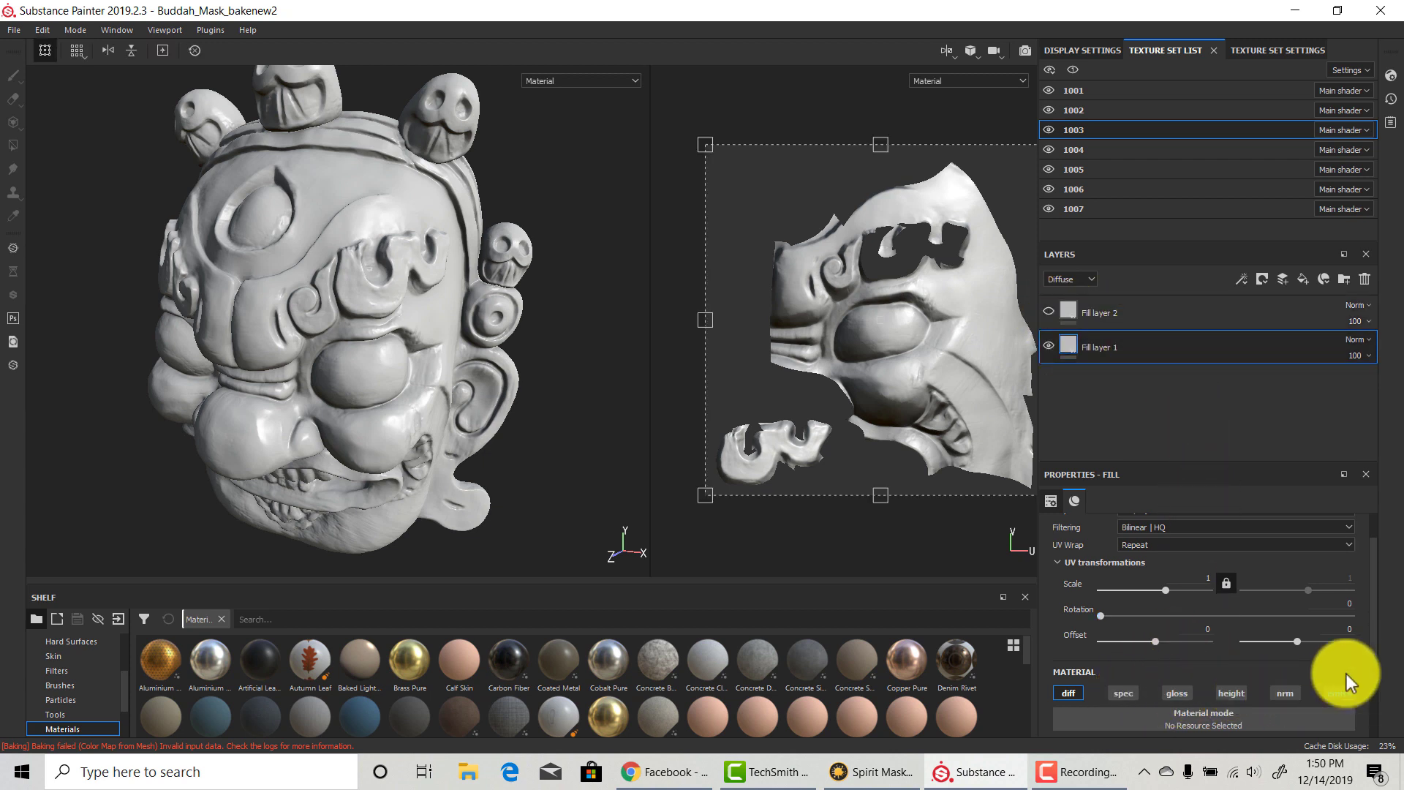
{"action": "scroll", "coordinate": [1275, 709], "scroll_direction": "down", "scroll_amount": 4}
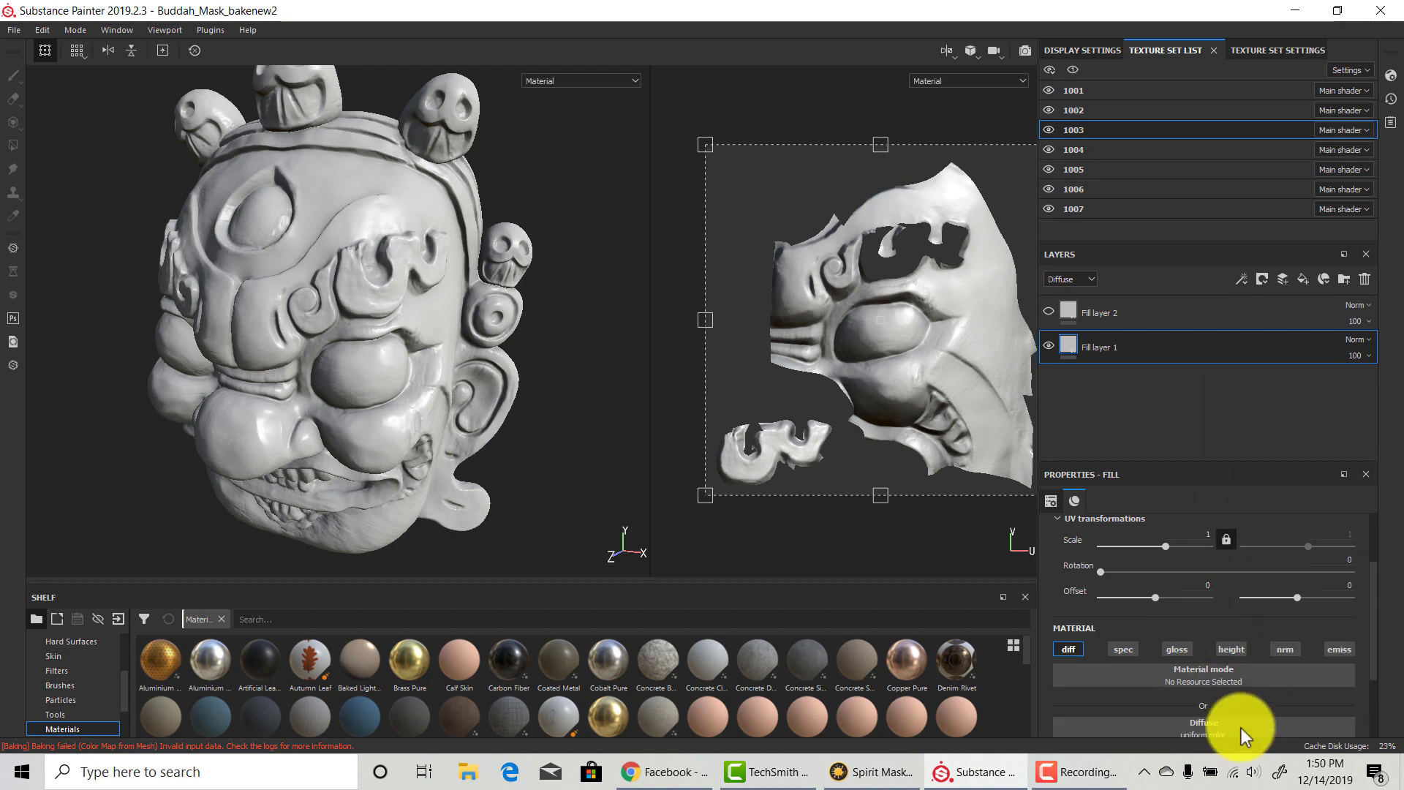
{"action": "left_click", "coordinate": [1224, 661]}
{"action": "left_click", "coordinate": [1218, 598]}
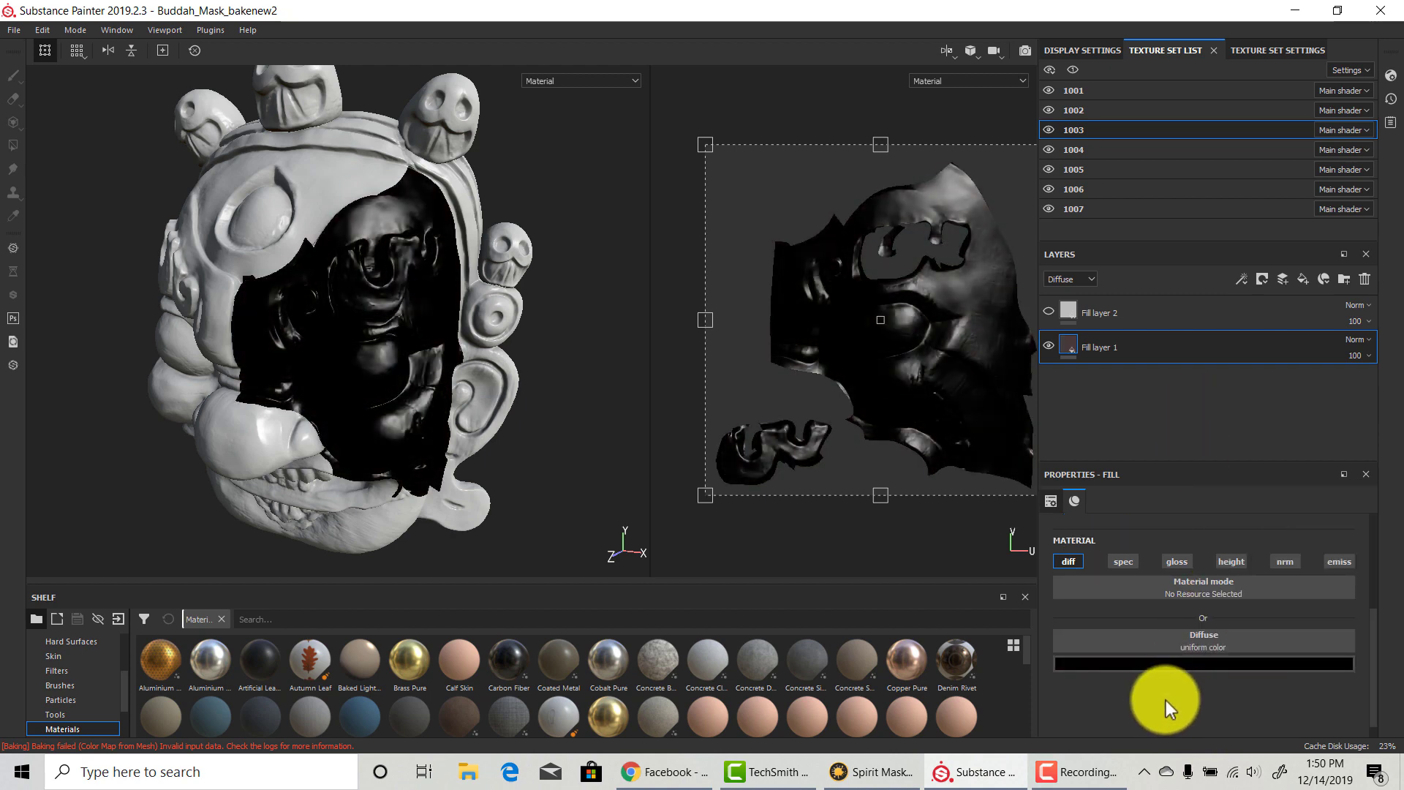
Restrict Fill layer 2 to the diffuse channel by turning off specular, glossiness, height, normal and emissive
{"action": "left_click", "coordinate": [1212, 313]}
{"action": "left_click", "coordinate": [1123, 561]}
{"action": "left_click", "coordinate": [1176, 562]}
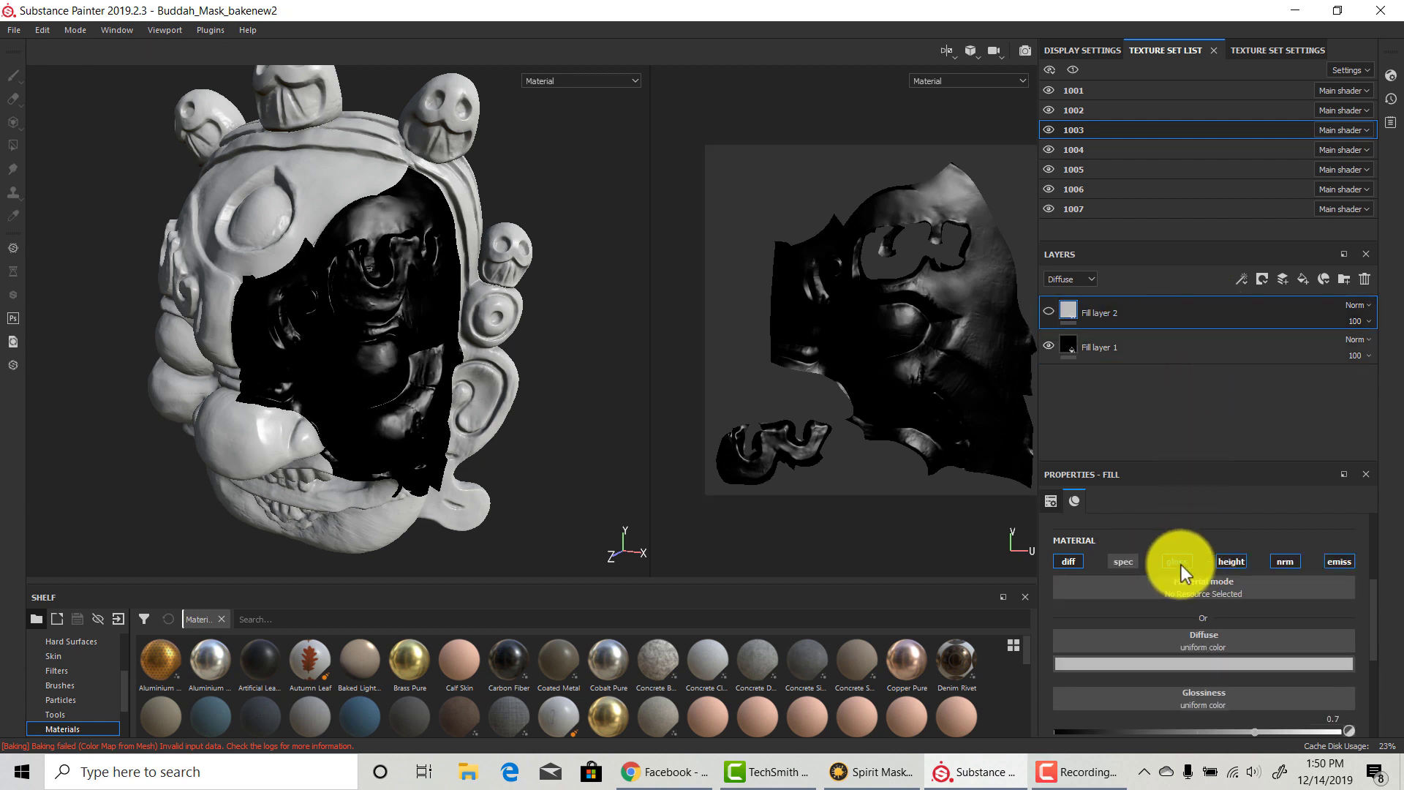
{"action": "left_click", "coordinate": [1231, 562]}
{"action": "left_click", "coordinate": [1285, 562]}
{"action": "left_click", "coordinate": [1338, 561]}
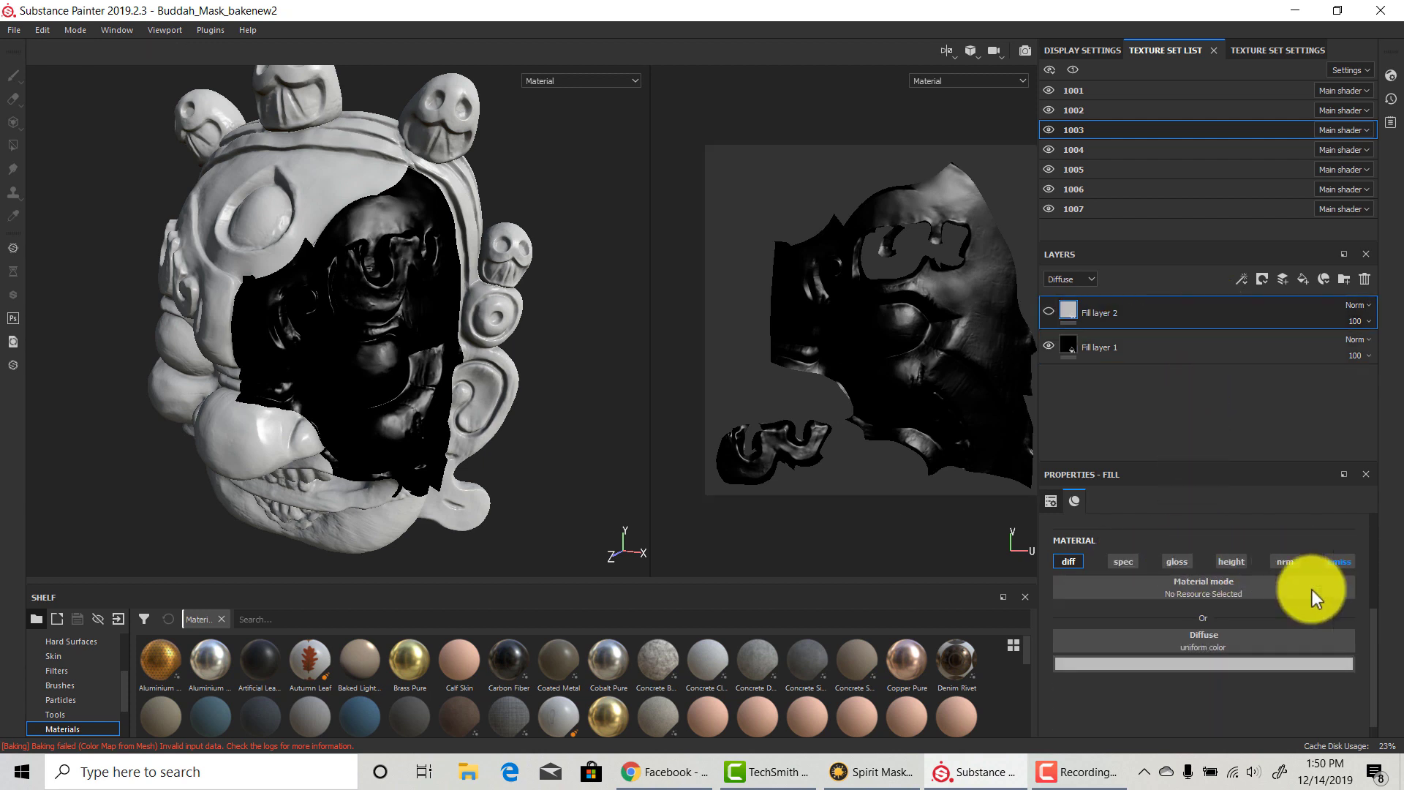
Set Fill layer 2's diffuse color to white and make the layer visible
{"action": "left_click", "coordinate": [1245, 665]}
{"action": "left_click_drag", "start_coordinate": [1243, 586], "coordinate": [1117, 442]}
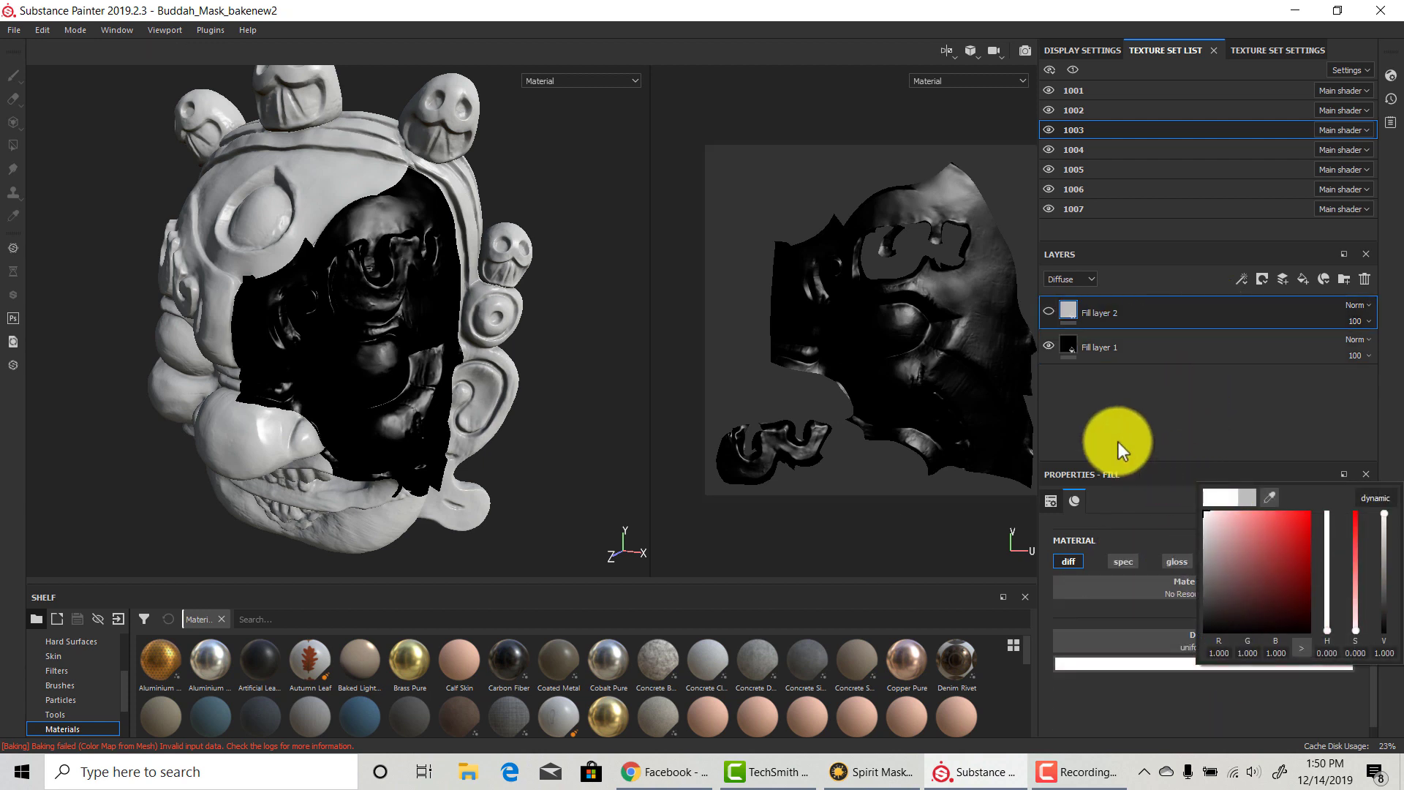
{"action": "left_click", "coordinate": [1178, 407]}
{"action": "left_click", "coordinate": [1048, 312]}
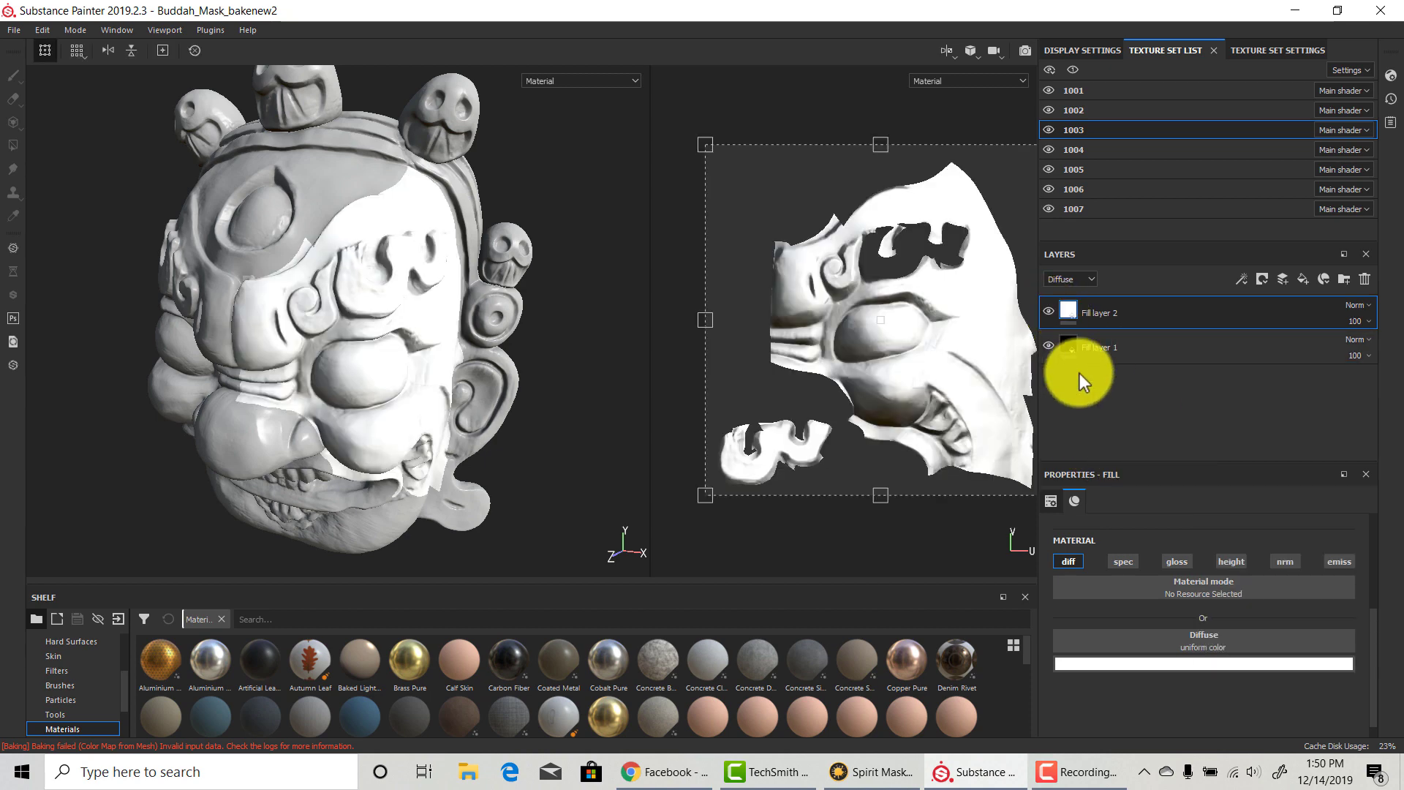
Add a black mask to Fill layer 2 and apply the Mask Builder - Legacy generator to it
{"action": "right_click", "coordinate": [1139, 313]}
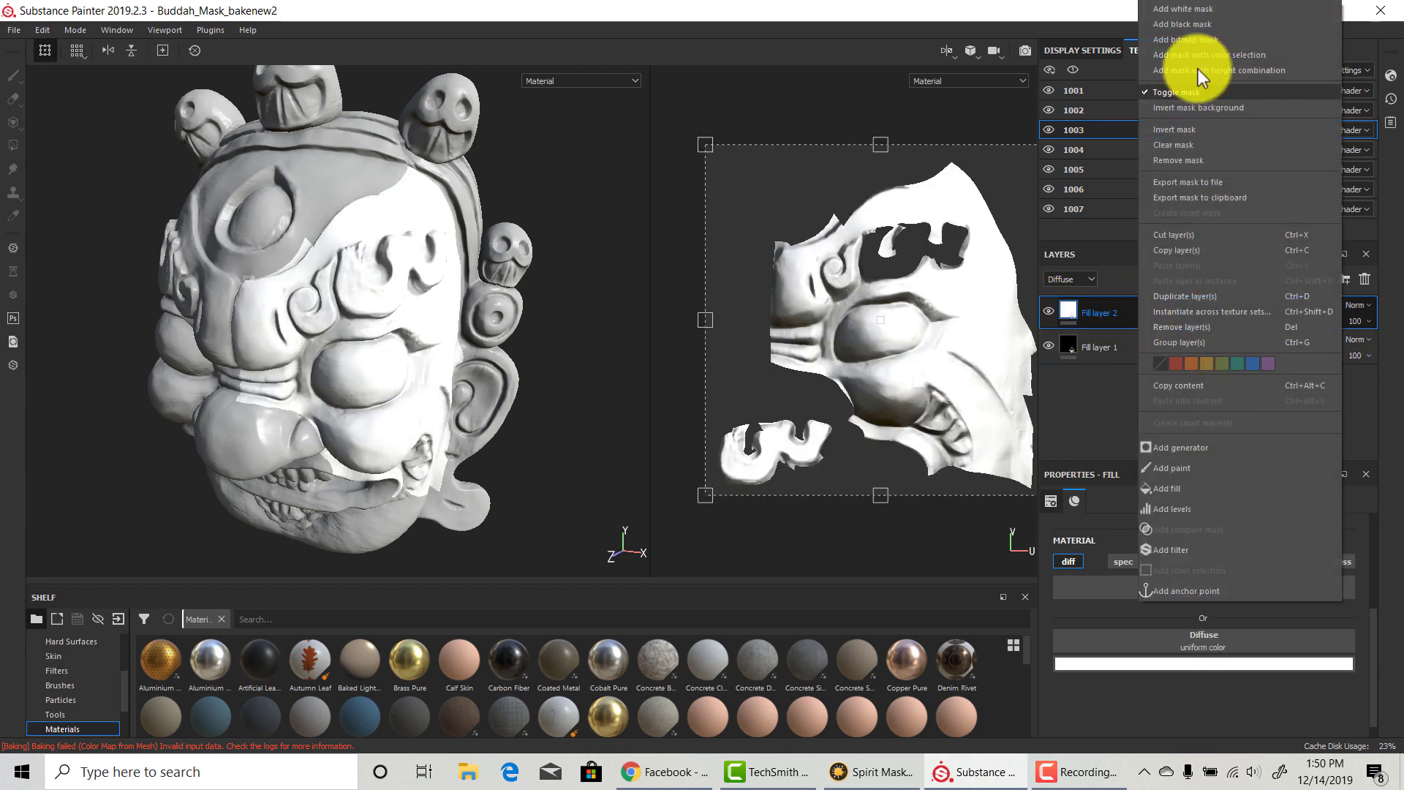
{"action": "left_click", "coordinate": [1196, 24]}
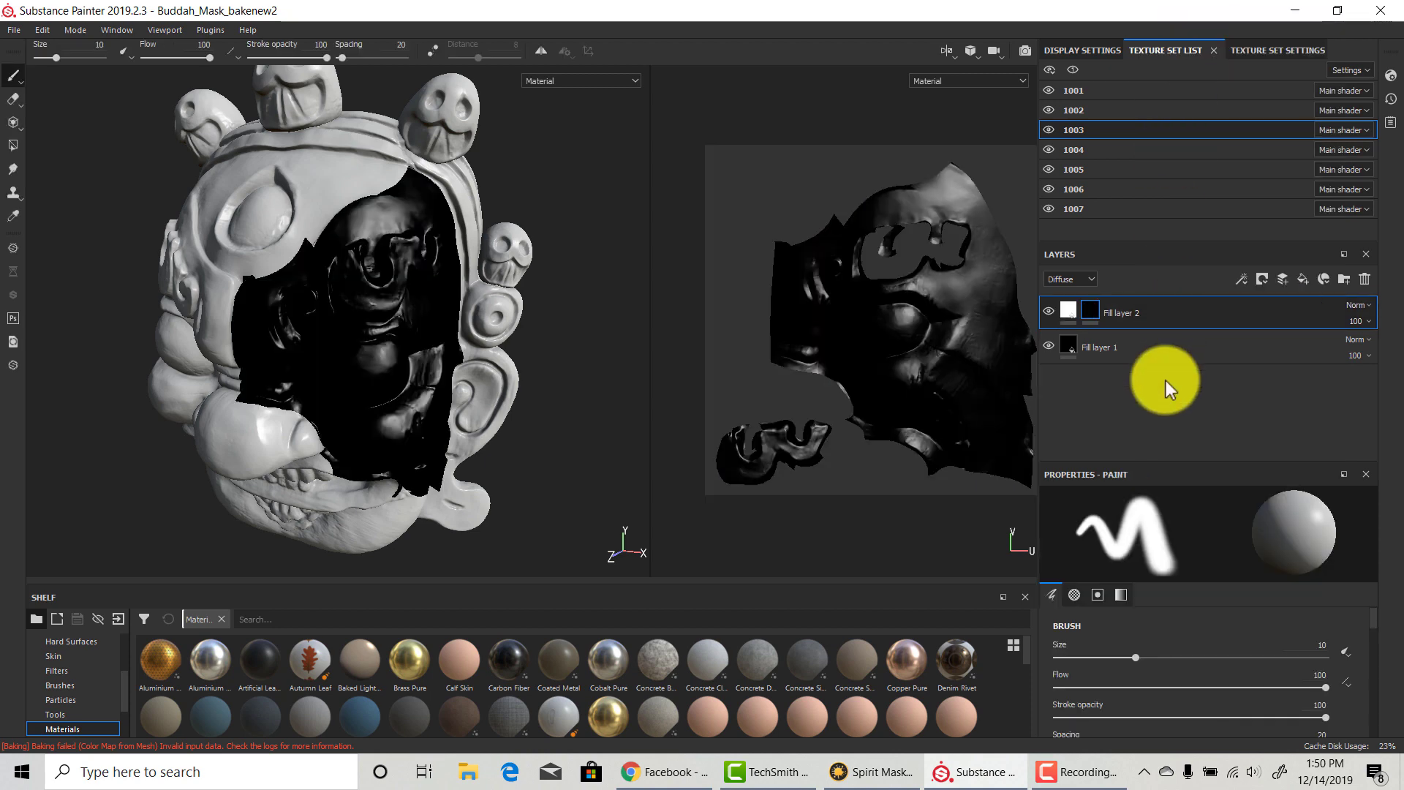
{"action": "right_click", "coordinate": [1094, 308]}
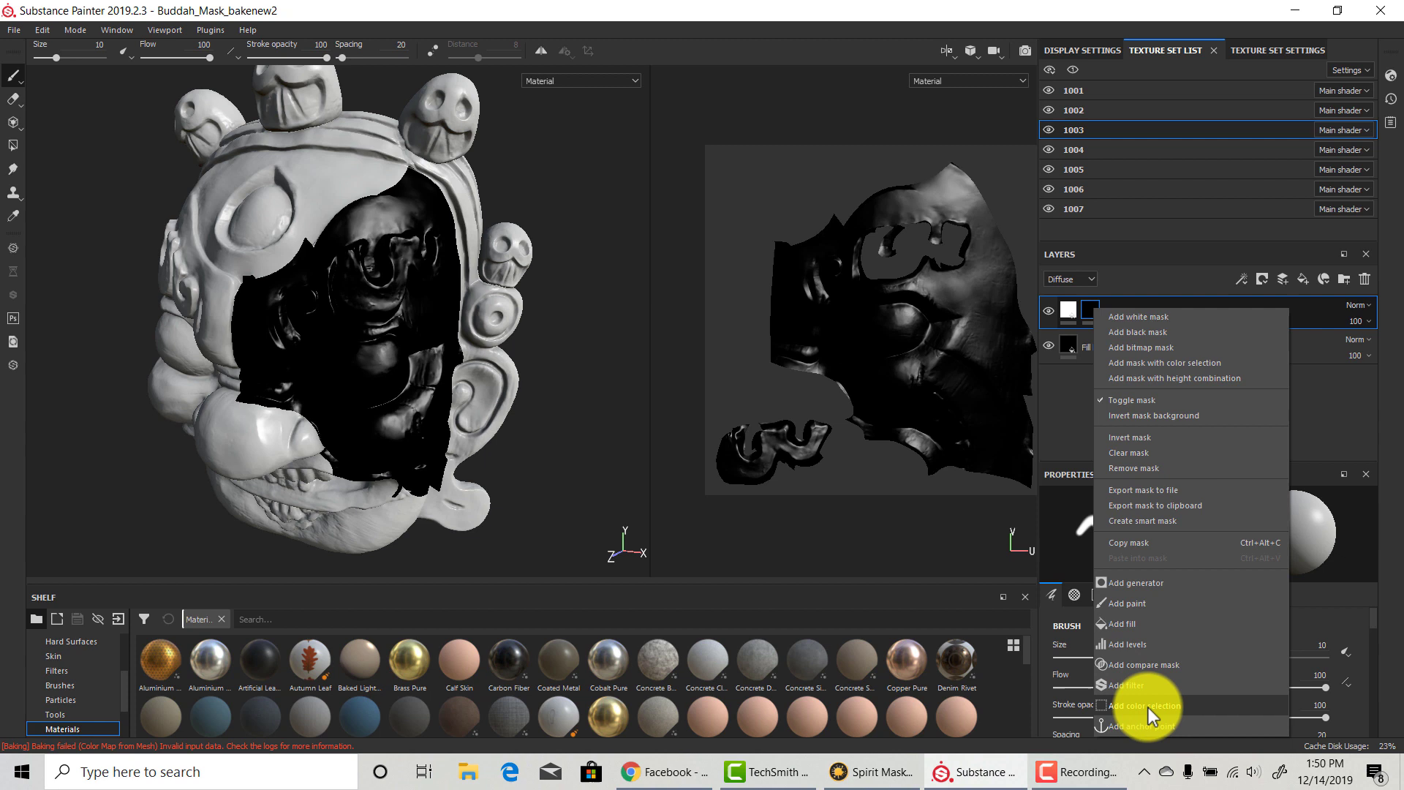
{"action": "left_click", "coordinate": [1147, 585]}
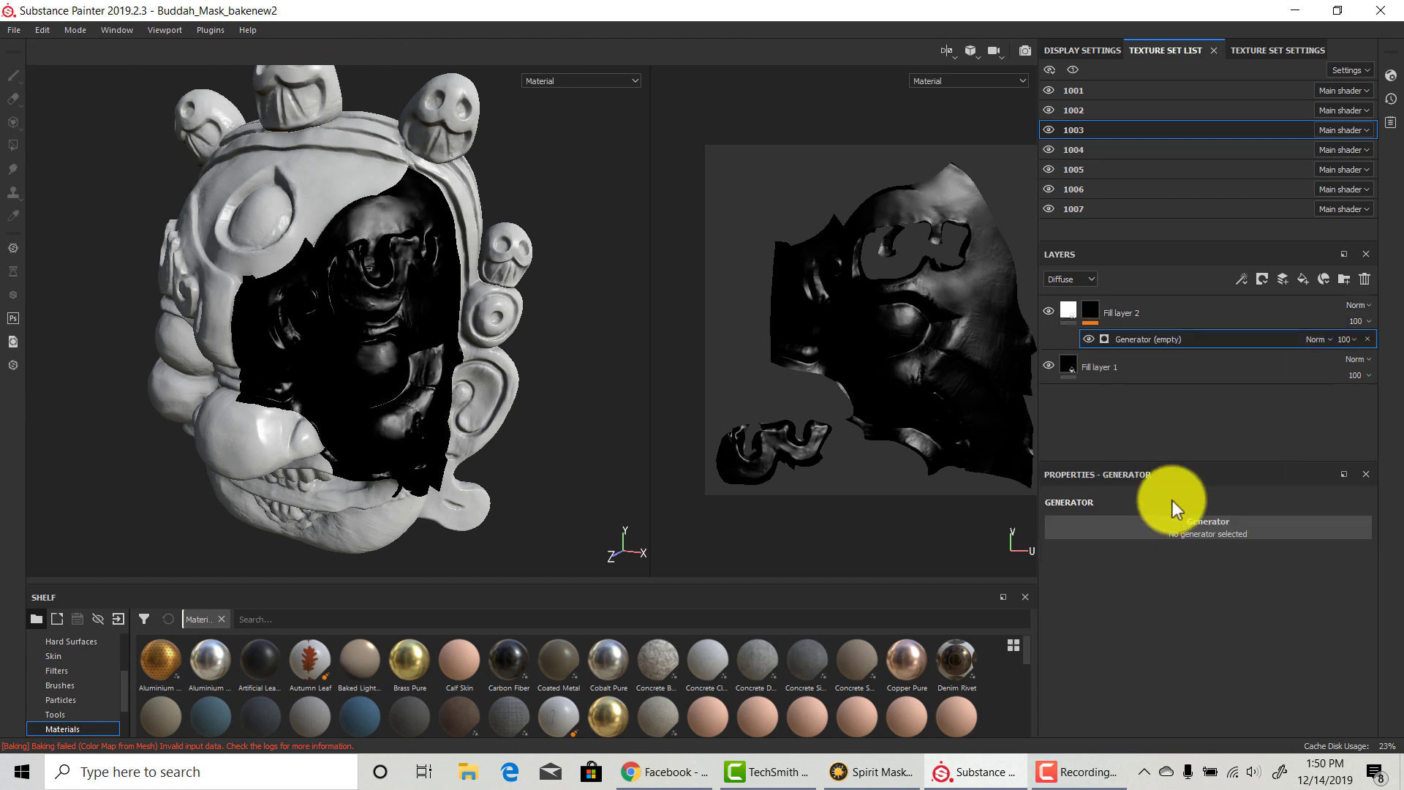
{"action": "left_click", "coordinate": [1208, 528]}
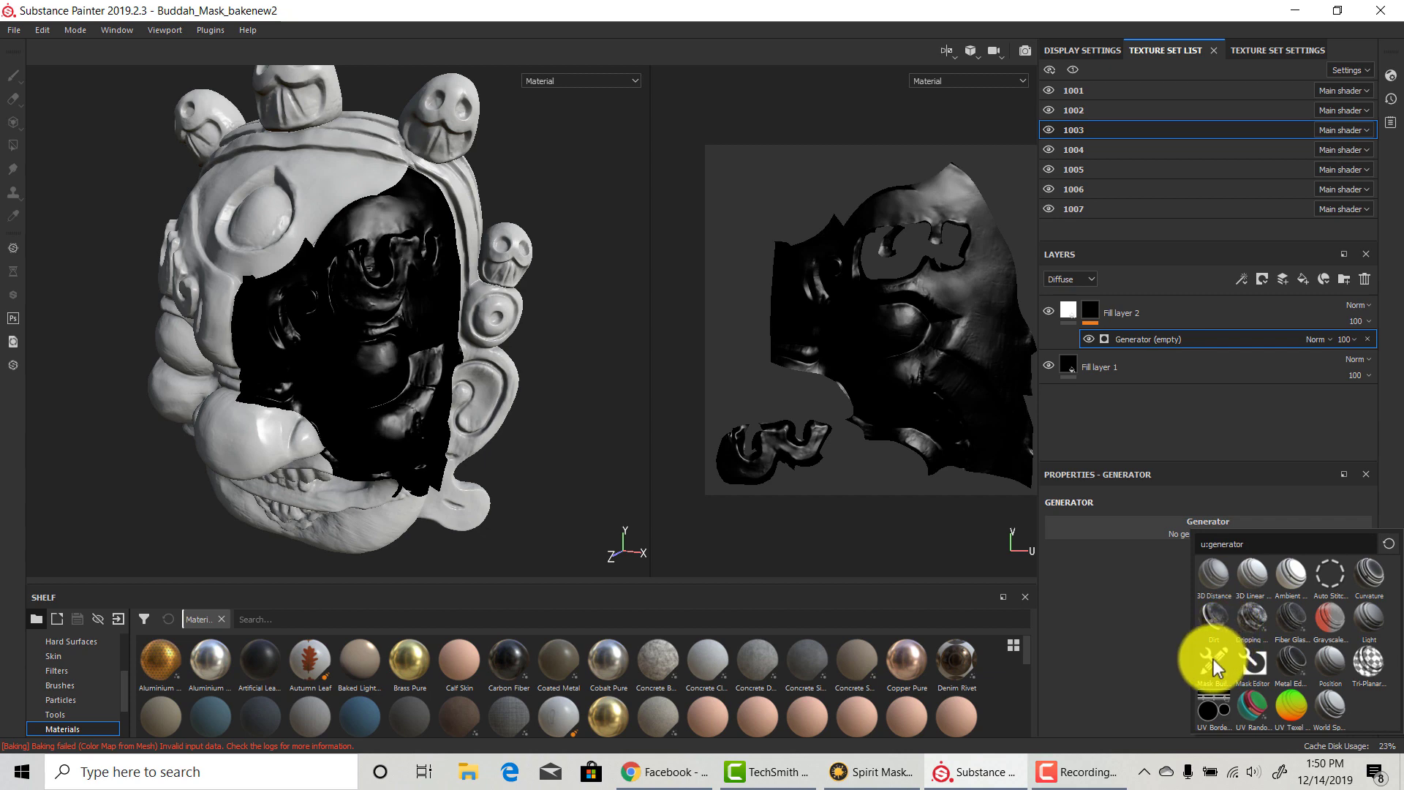
{"action": "left_click", "coordinate": [1213, 660]}
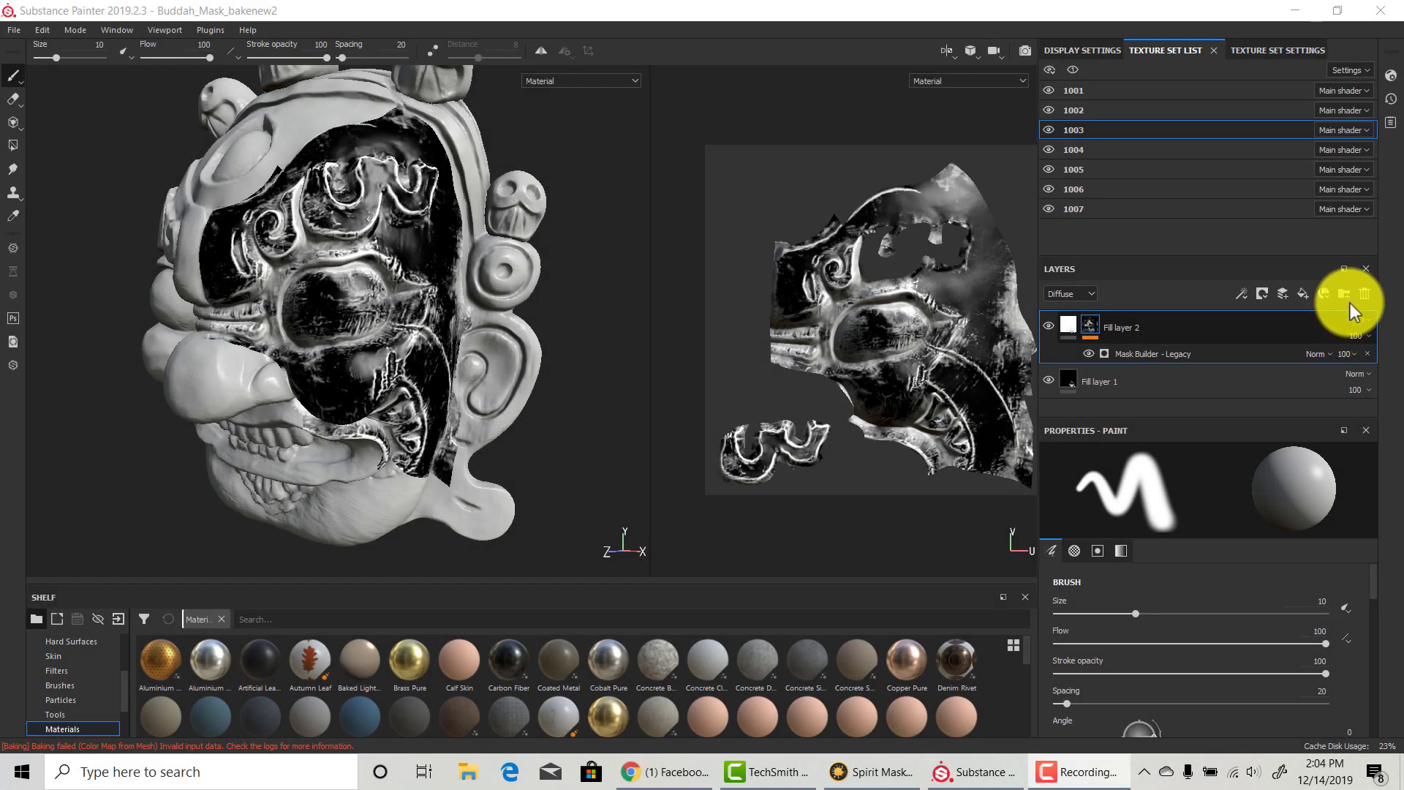
Create a layer folder in texture set 1003 and move Fill layer 2 and Fill layer 1 into it
{"action": "left_click", "coordinate": [1345, 293]}
{"action": "left_click", "coordinate": [1185, 357]}
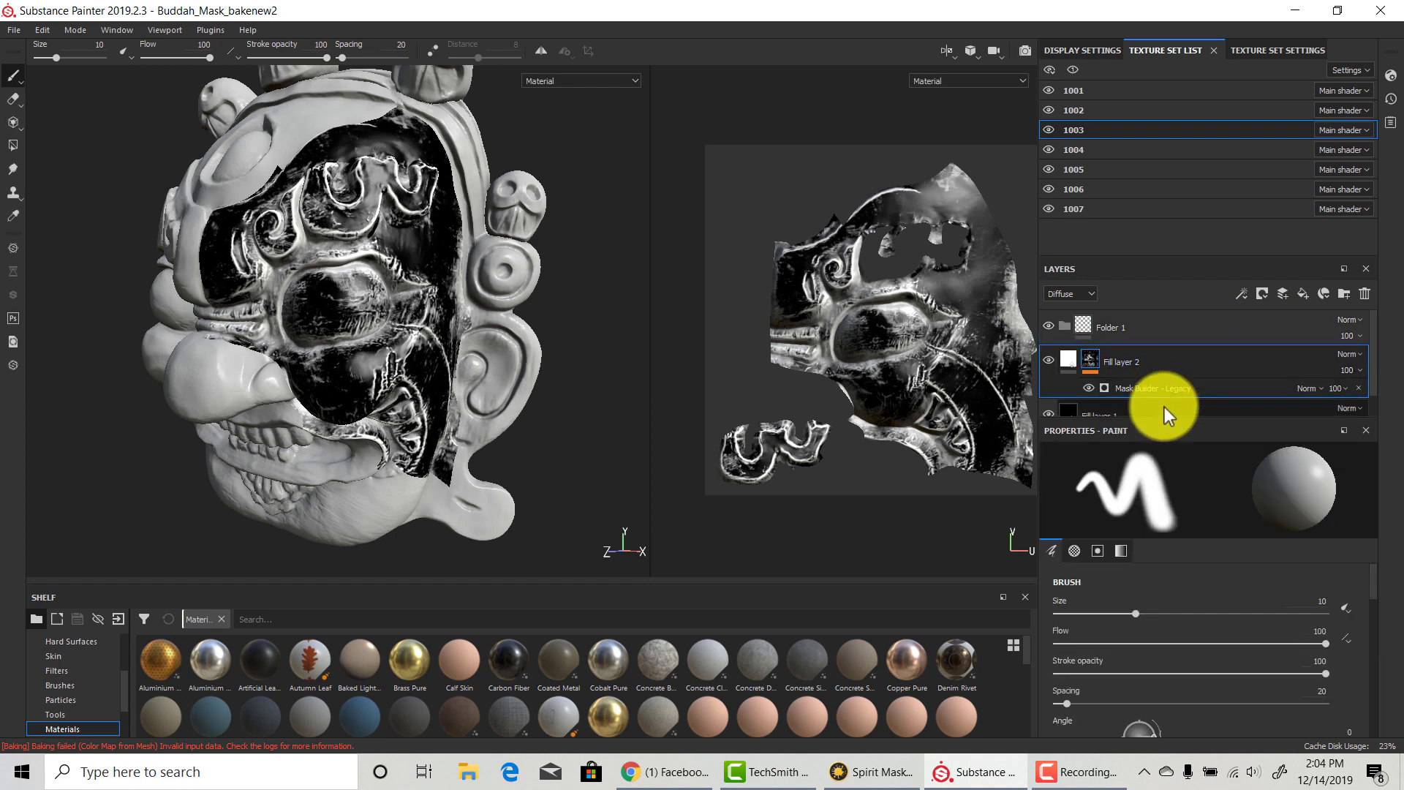
{"action": "left_click_drag", "start_coordinate": [1167, 357], "coordinate": [1175, 322]}
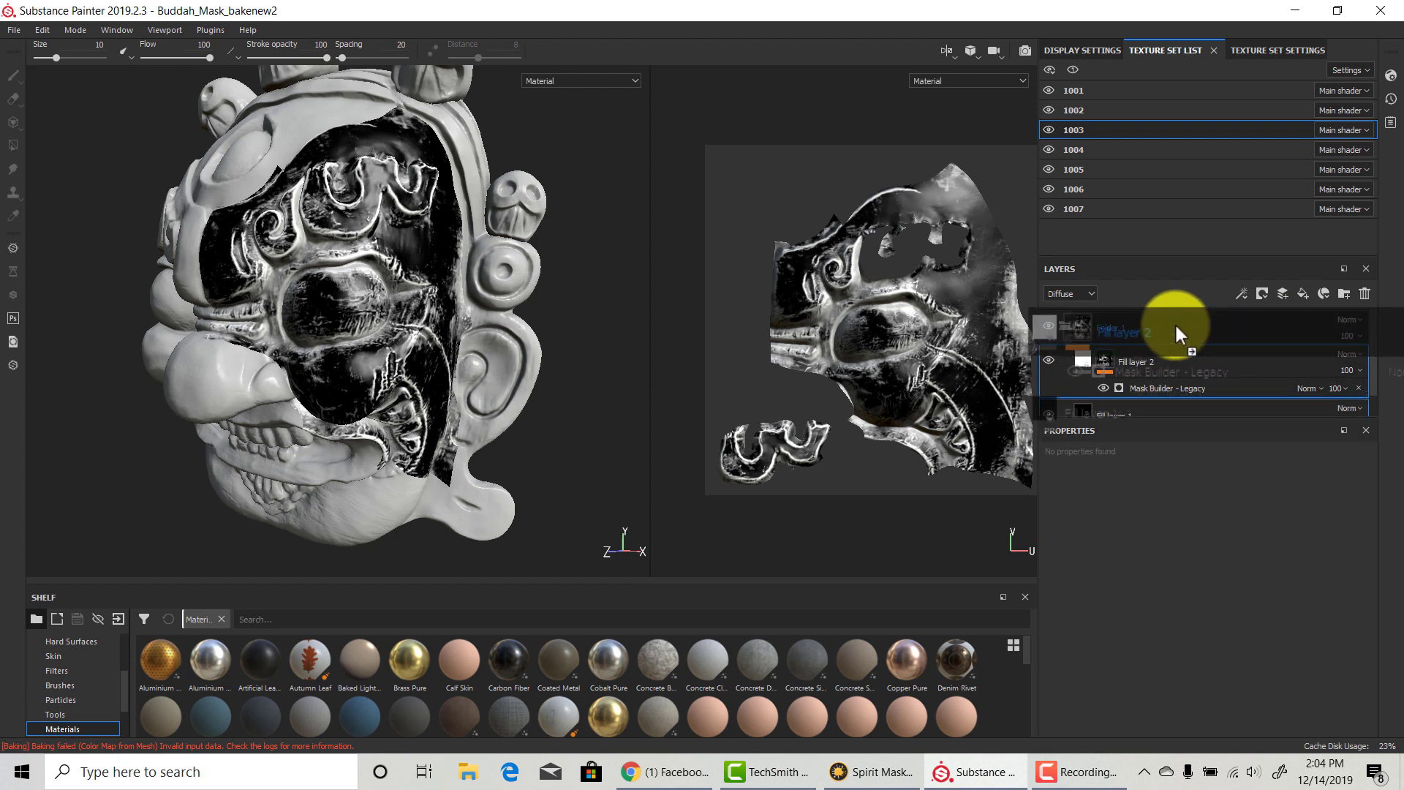
Instantiate Folder 1 from texture set 1003 across texture sets 1001, 1002 and 1004 through 1007
{"action": "right_click", "coordinate": [1201, 326]}
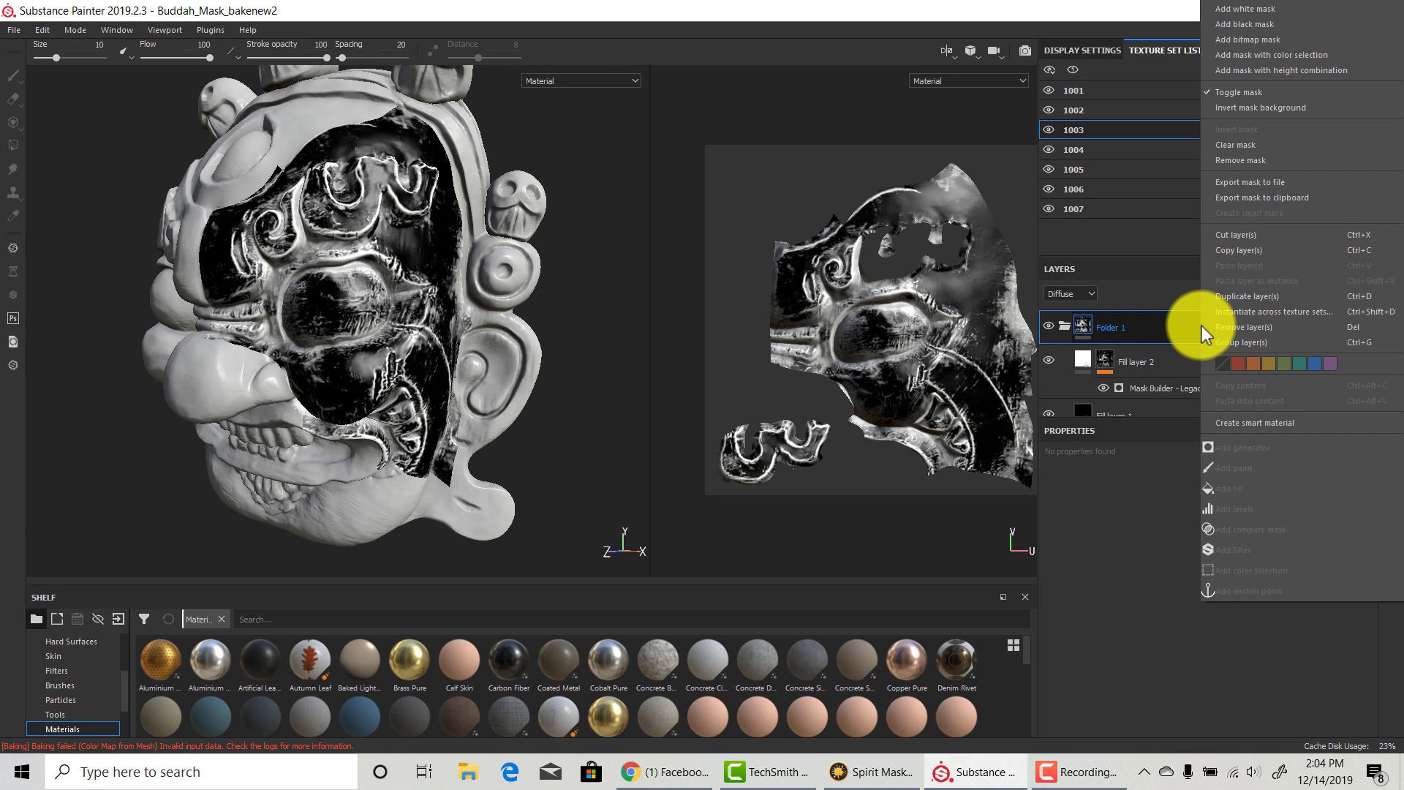
{"action": "left_click", "coordinate": [1240, 310]}
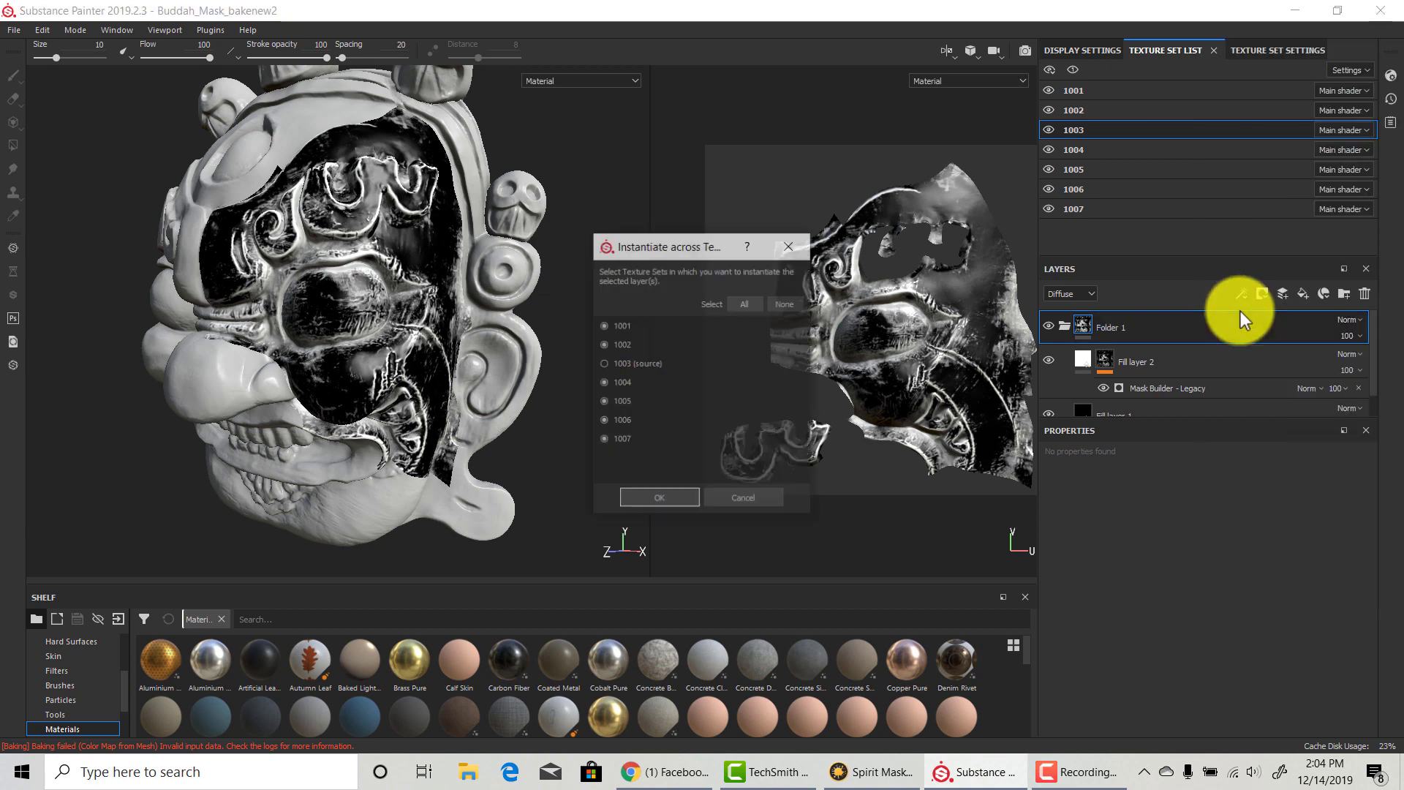
{"action": "left_click", "coordinate": [660, 499]}
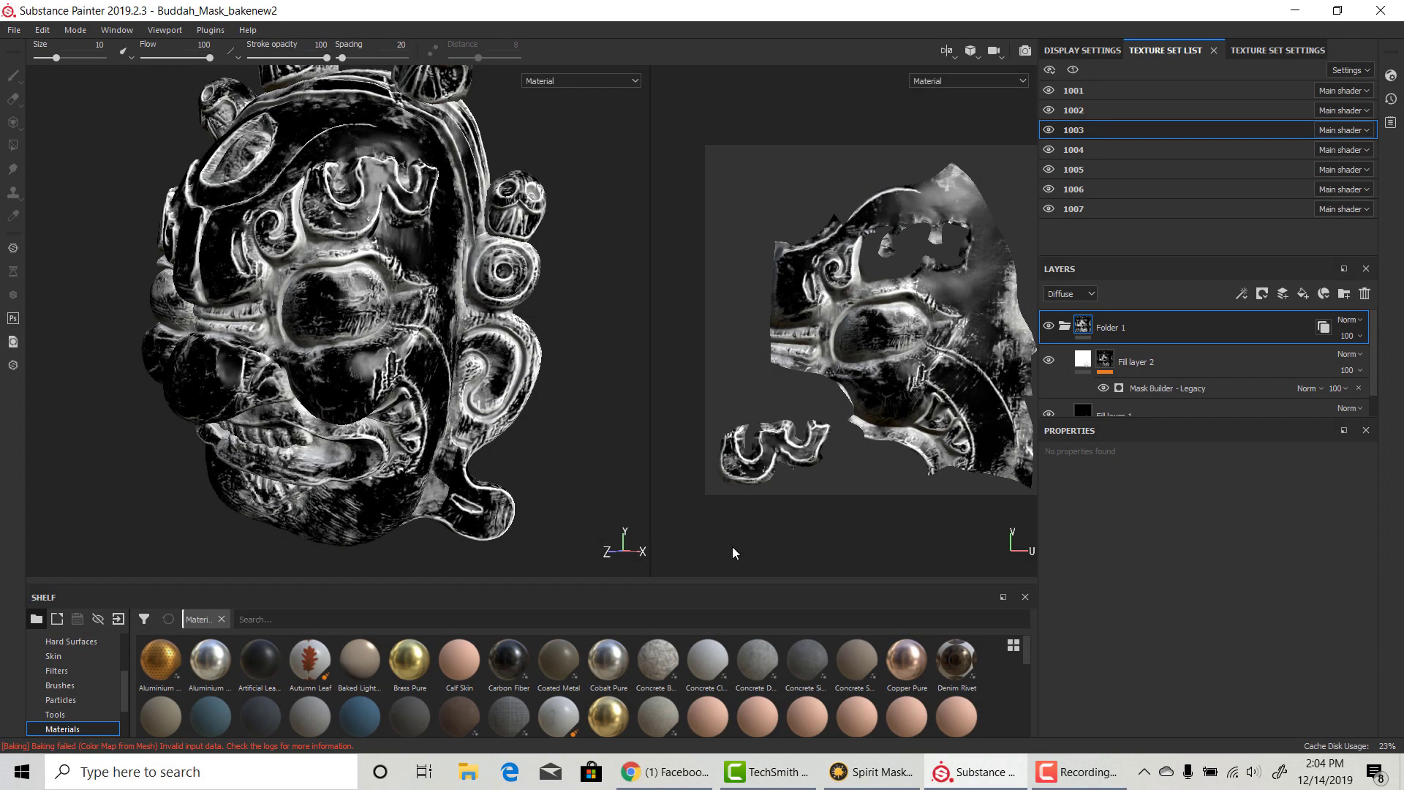
Examine the black-and-white generator mask on the spirit mask from the front, both sides and close up
{"action": "left_click_drag", "start_coordinate": [601, 452], "coordinate": [486, 452], "text": "alt"}
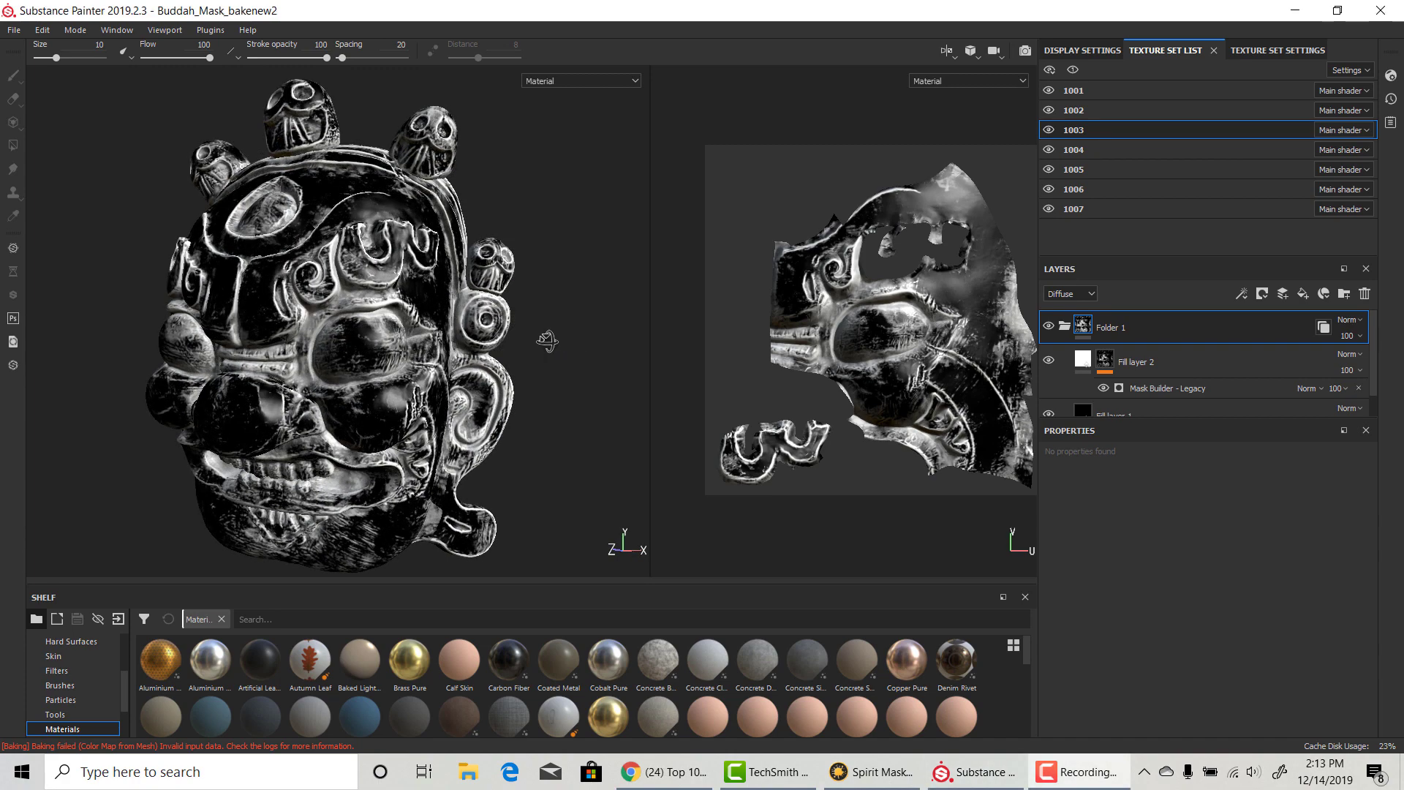
{"action": "left_click_drag", "start_coordinate": [547, 342], "coordinate": [395, 337], "text": "alt"}
{"action": "right_click_drag", "start_coordinate": [225, 311], "coordinate": [431, 290], "text": "alt"}
{"action": "left_click_drag", "start_coordinate": [433, 296], "coordinate": [440, 397], "text": "alt"}
{"action": "middle_click_drag", "start_coordinate": [290, 389], "coordinate": [351, 205], "text": "alt"}
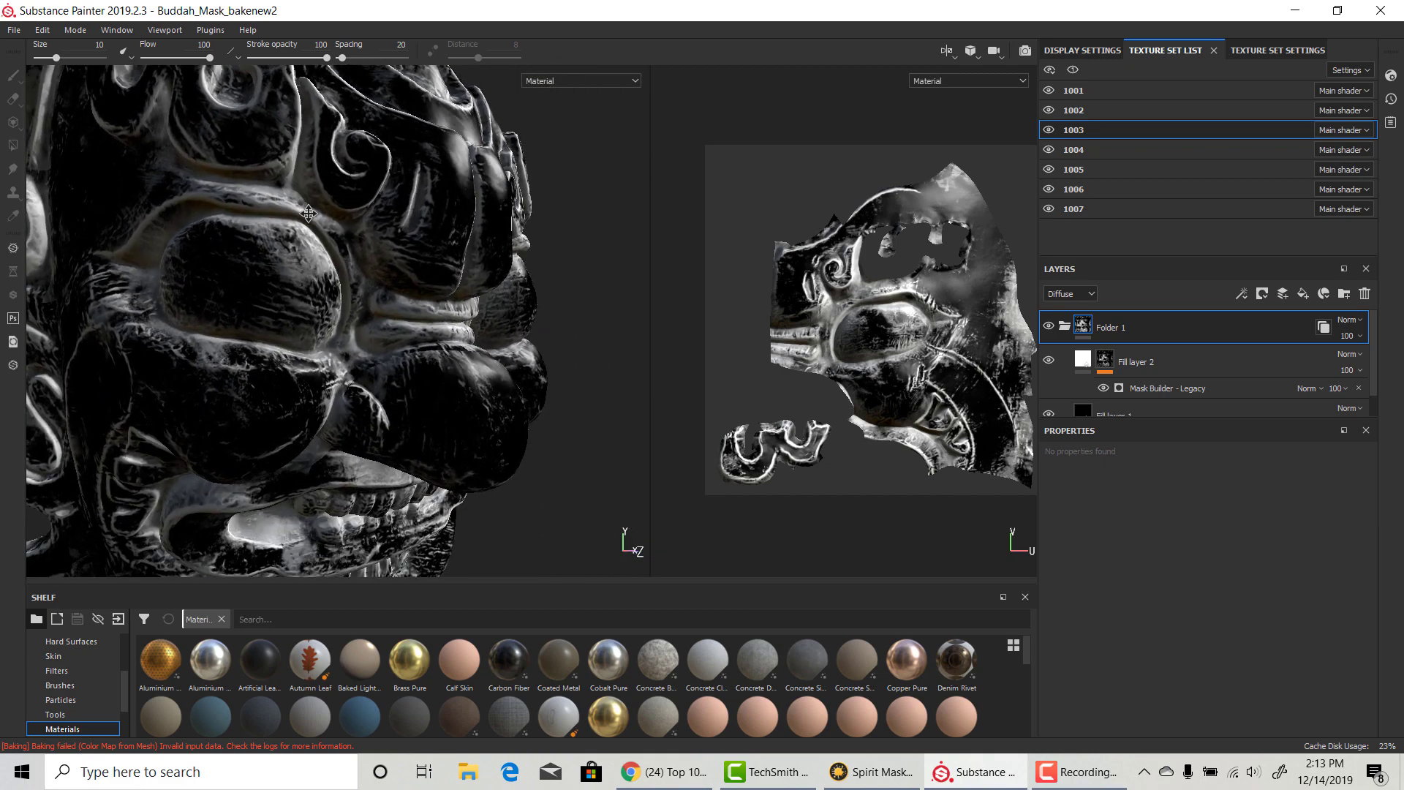
{"action": "middle_click_drag", "start_coordinate": [409, 377], "coordinate": [490, 401], "text": "alt"}
{"action": "right_click_drag", "start_coordinate": [458, 376], "coordinate": [375, 380], "text": "shift"}
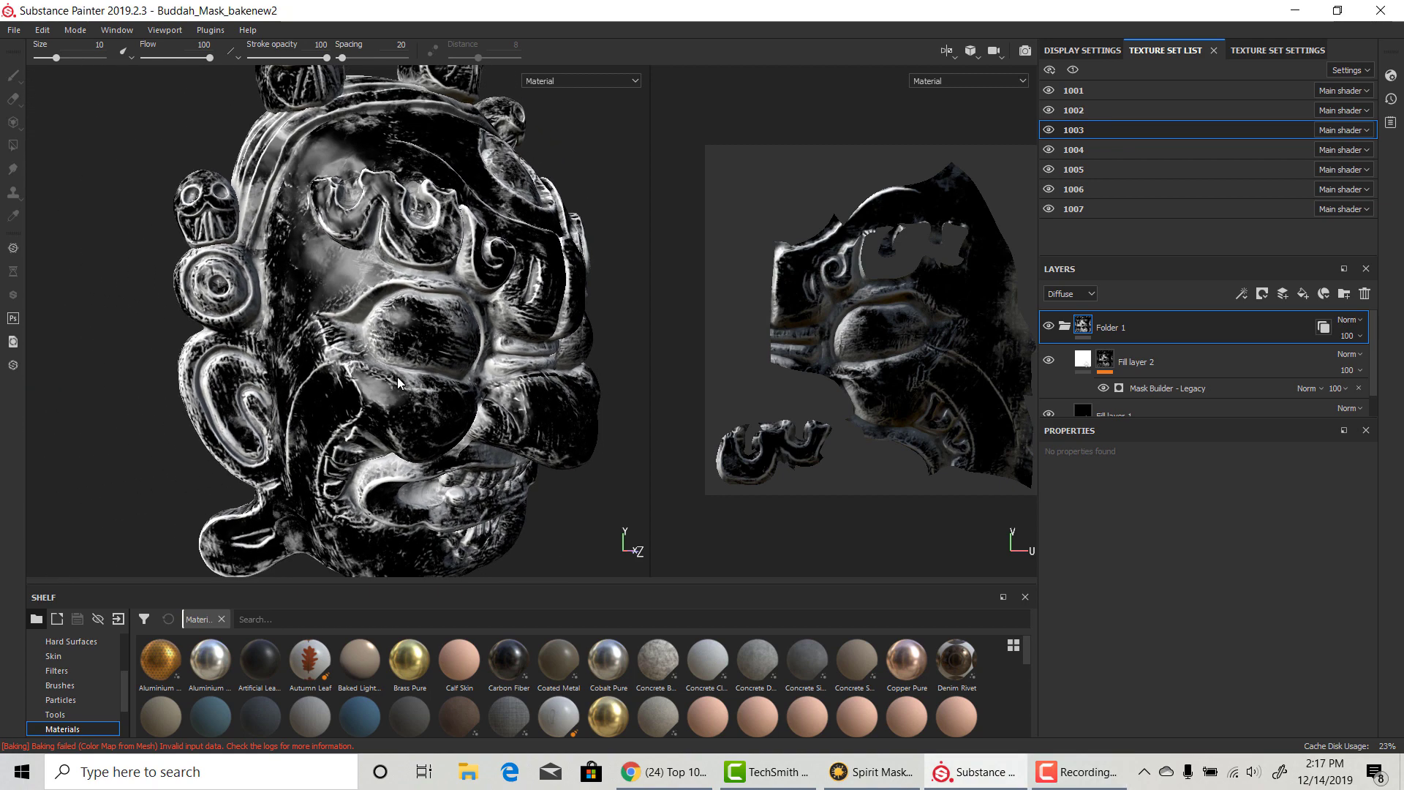
{"action": "left_click_drag", "start_coordinate": [382, 375], "coordinate": [489, 399], "text": "alt"}
{"action": "left_click_drag", "start_coordinate": [403, 411], "coordinate": [288, 410], "text": "alt"}
{"action": "middle_click_drag", "start_coordinate": [497, 424], "coordinate": [366, 406], "text": "alt"}
{"action": "right_click_drag", "start_coordinate": [365, 406], "coordinate": [418, 409], "text": "alt"}
{"action": "left_click_drag", "start_coordinate": [419, 409], "coordinate": [504, 410], "text": "alt"}
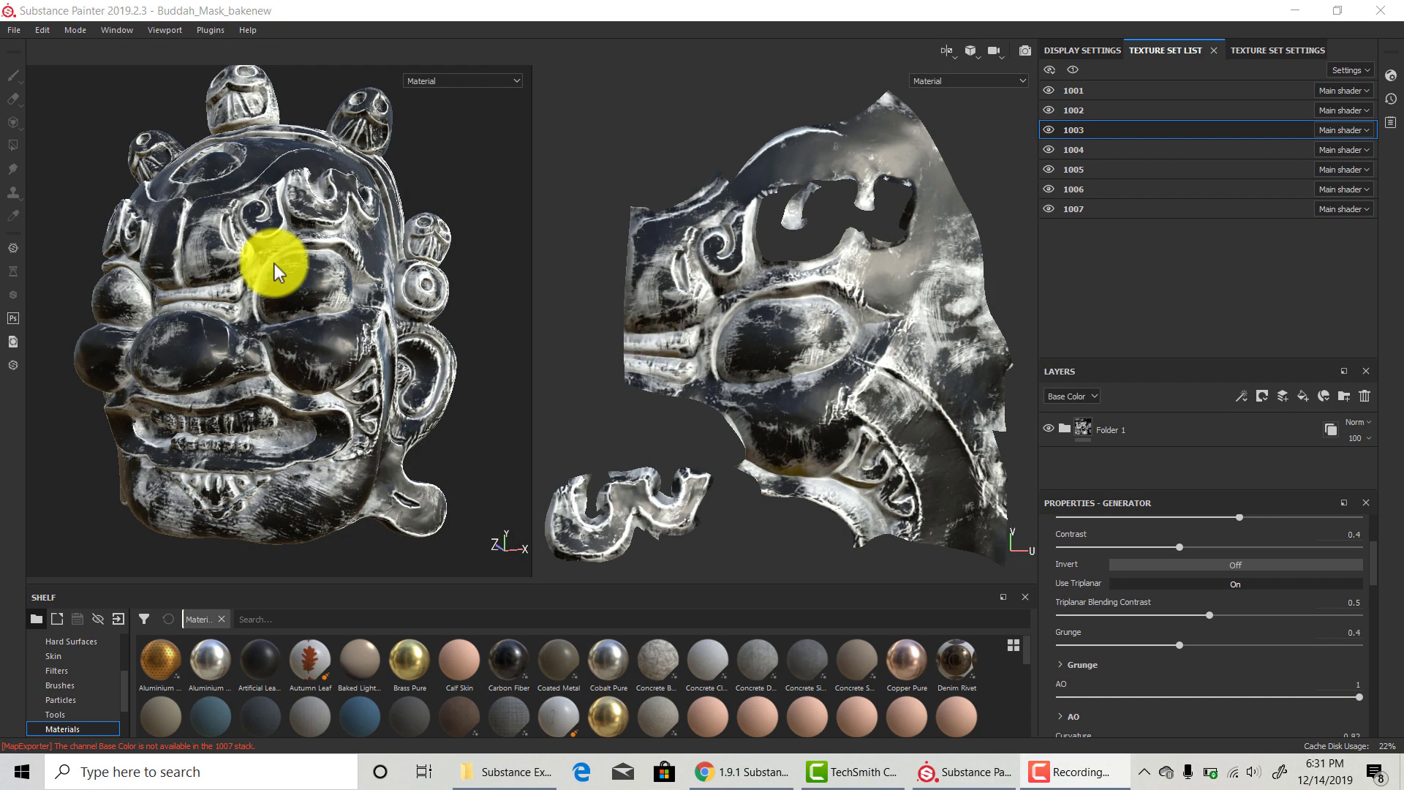
{"action": "left_click_drag", "start_coordinate": [283, 235], "coordinate": [219, 251], "text": "alt"}
{"action": "right_click_drag", "start_coordinate": [332, 380], "coordinate": [333, 406], "text": "alt"}
{"action": "middle_click_drag", "start_coordinate": [332, 405], "coordinate": [349, 179], "text": "alt"}
{"action": "right_click_drag", "start_coordinate": [351, 281], "coordinate": [375, 392], "text": "alt"}
{"action": "left_click_drag", "start_coordinate": [376, 392], "coordinate": [276, 234], "text": "alt"}
Start a texture export with the Desktop folder Substance Export as destination and tiff at 8 bits as format
{"action": "left_click", "coordinate": [14, 30]}
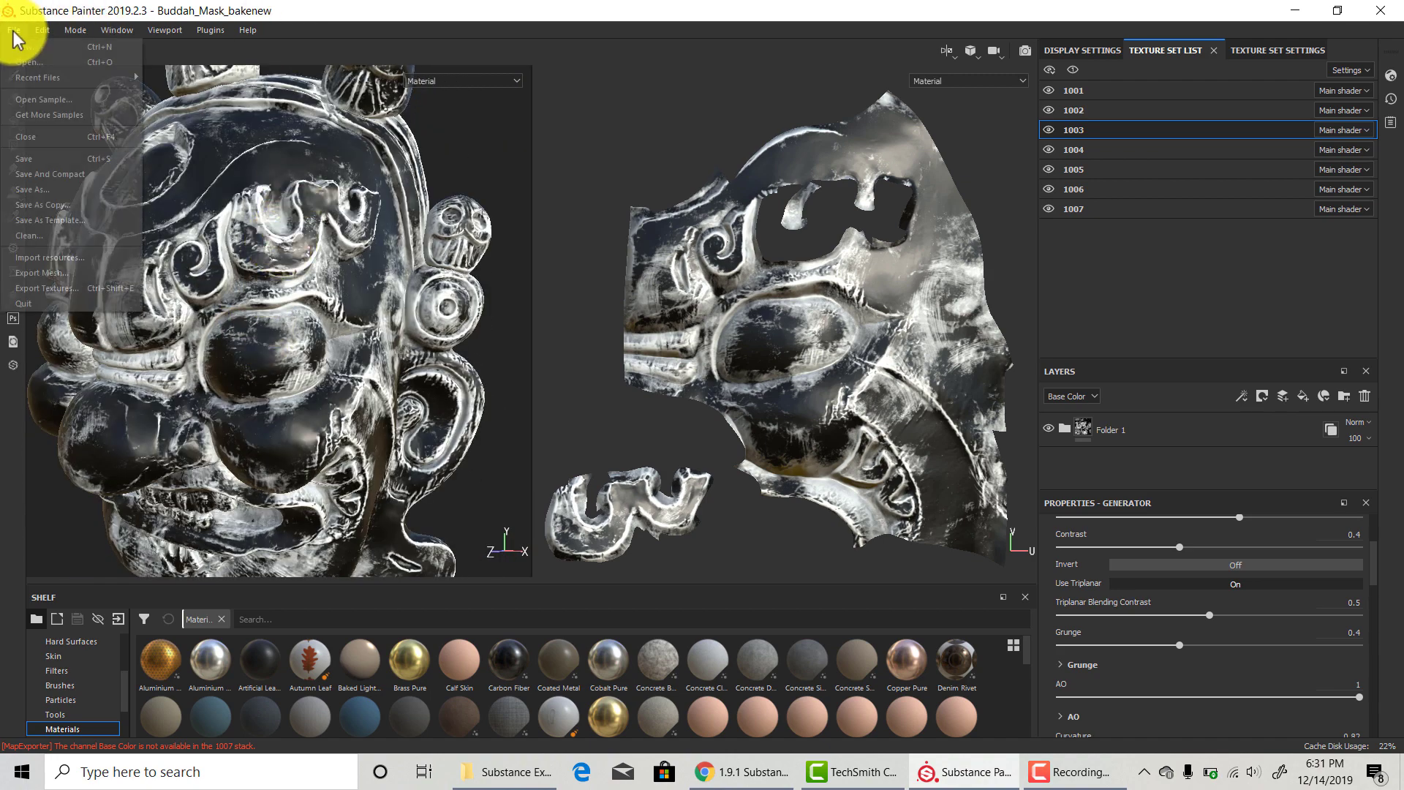
{"action": "left_click", "coordinate": [47, 288]}
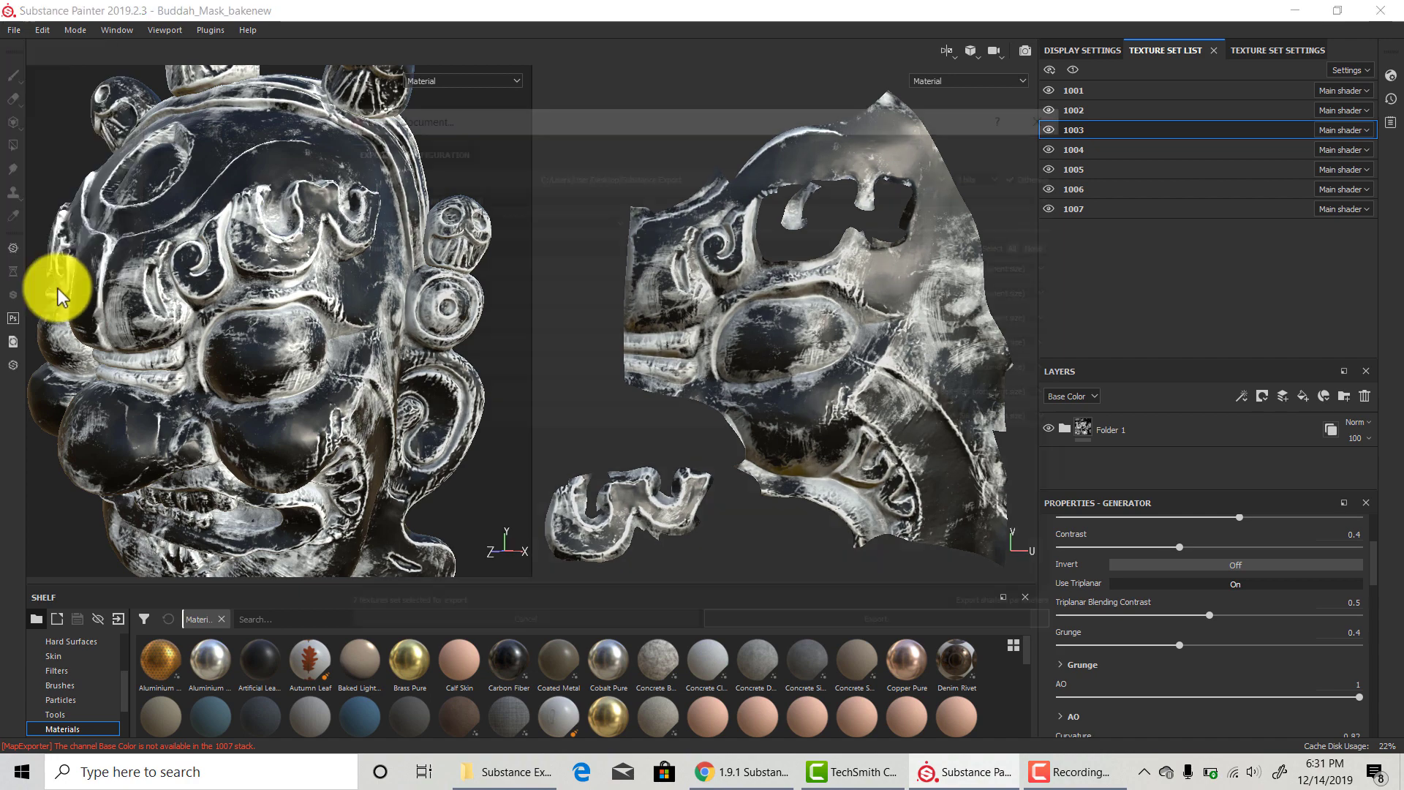
{"action": "left_click", "coordinate": [729, 170]}
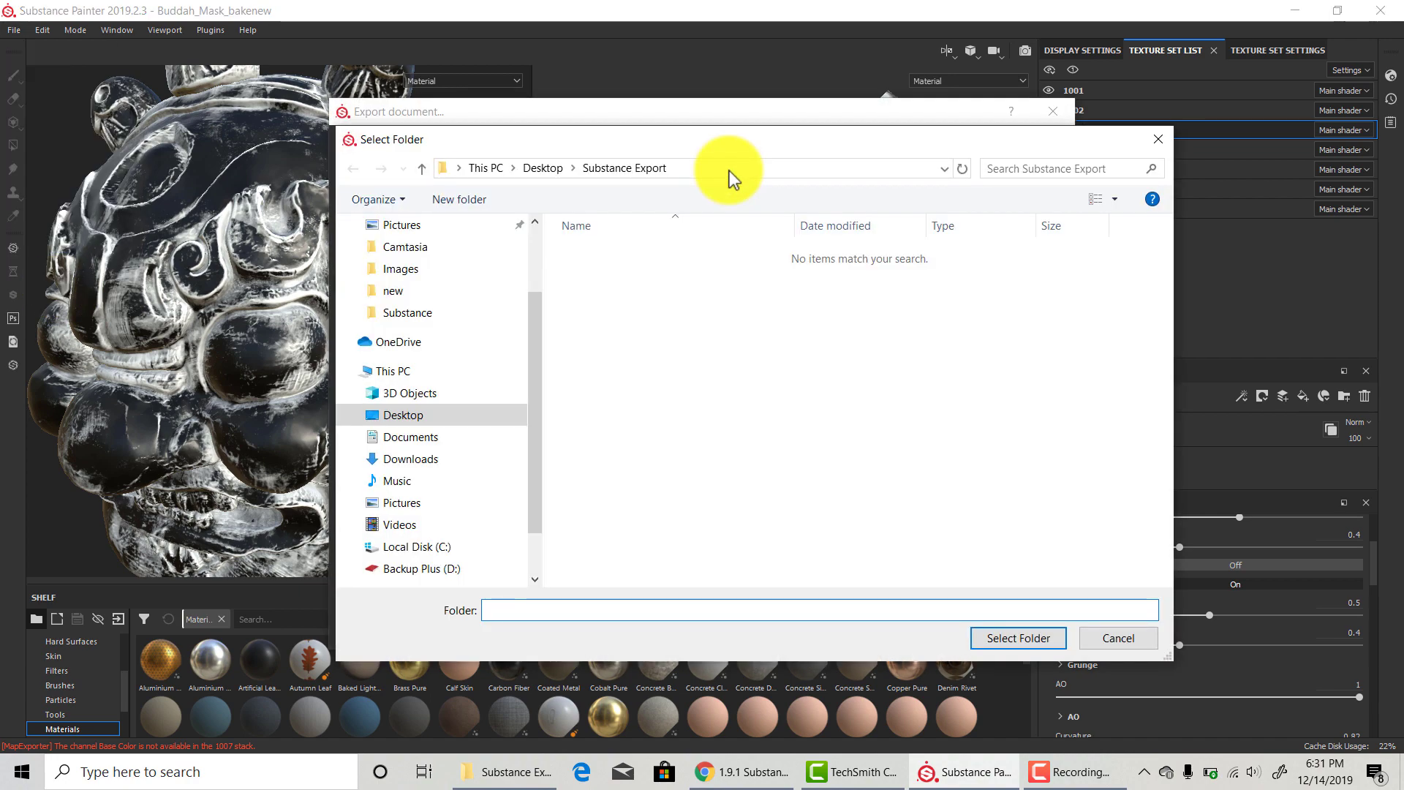
{"action": "left_click", "coordinate": [729, 170]}
{"action": "left_click", "coordinate": [730, 170]}
{"action": "key", "text": "Return"}
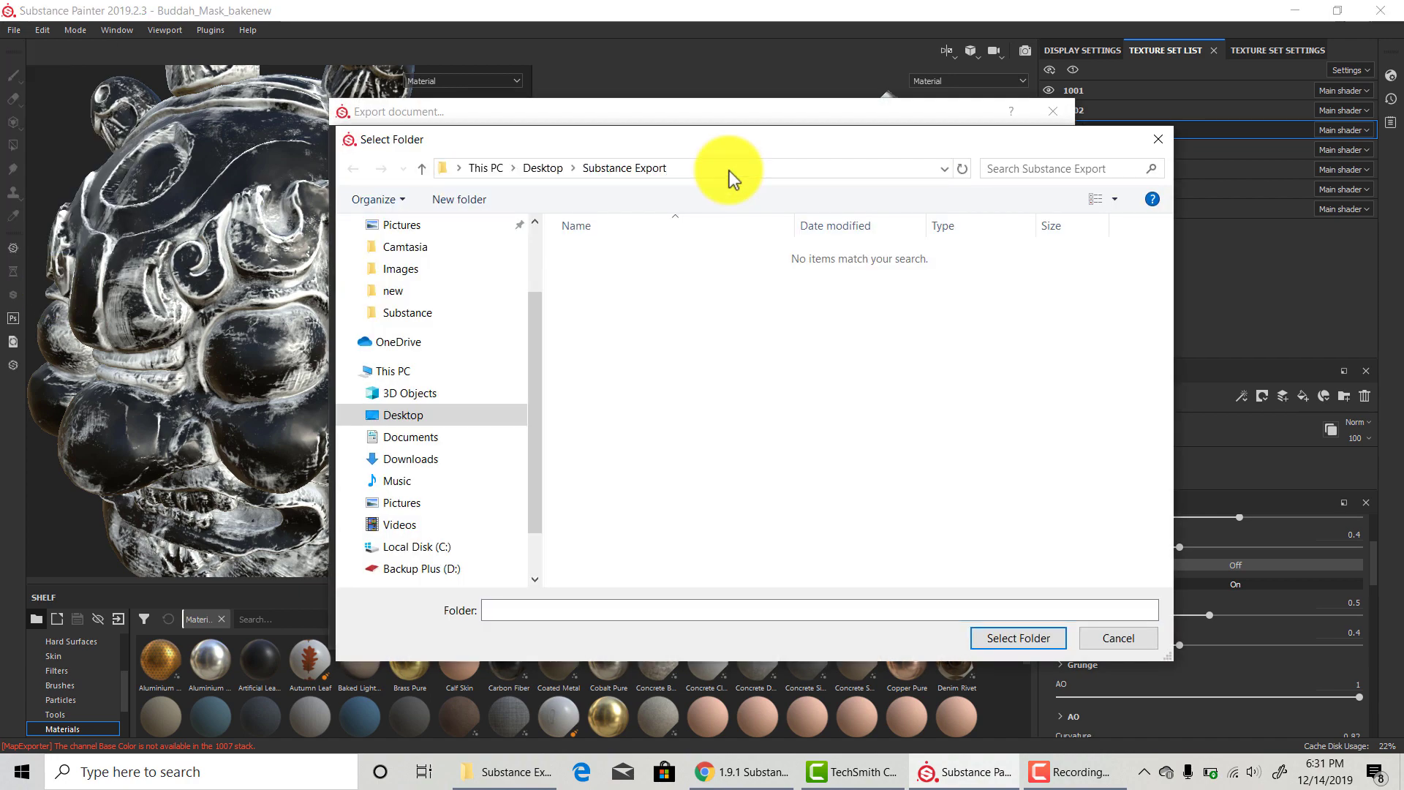
{"action": "left_click", "coordinate": [1017, 638]}
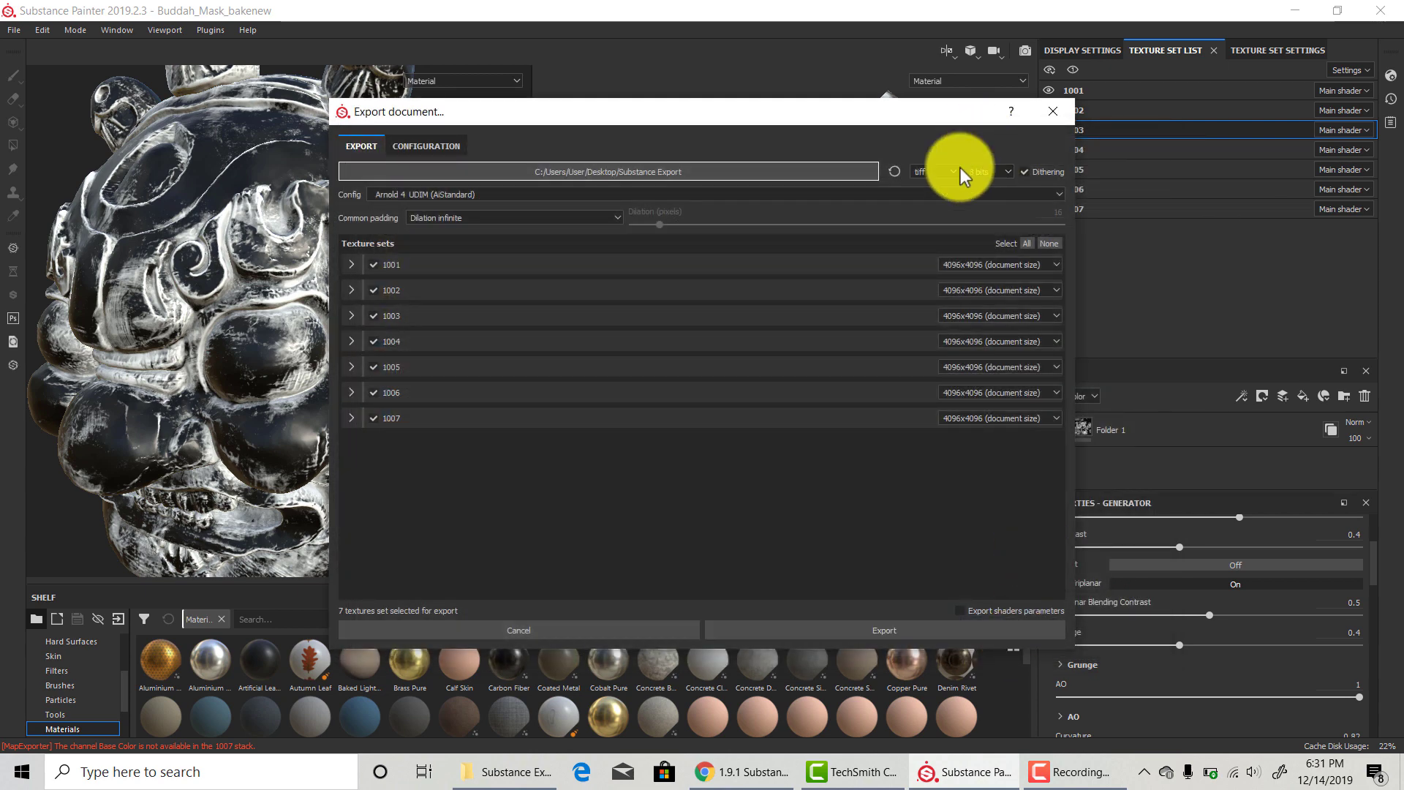
{"action": "left_click", "coordinate": [954, 171]}
{"action": "left_click", "coordinate": [931, 268]}
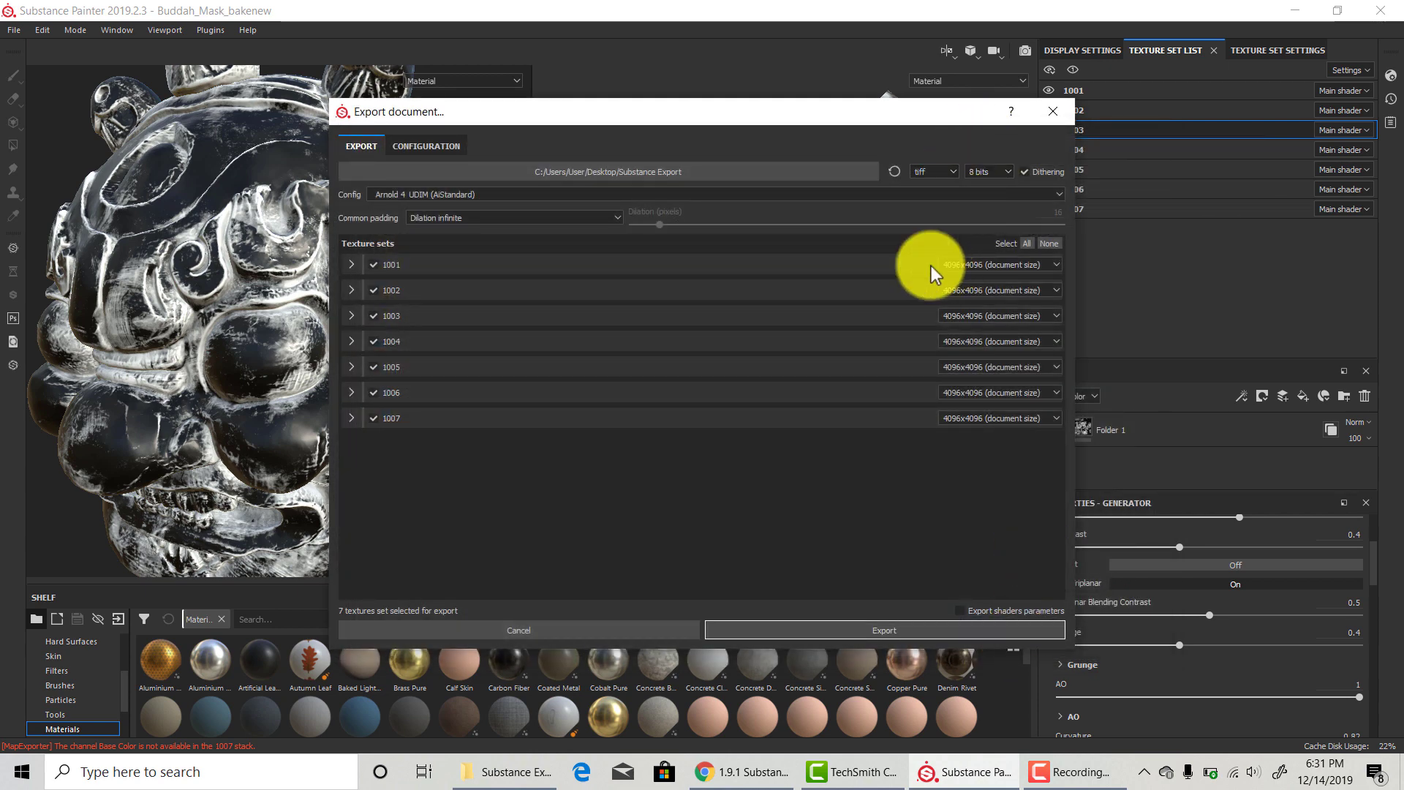
Inspect the output maps defined in the Arnold 4 UDIM (AiStandard) export preset
{"action": "left_click", "coordinate": [438, 145]}
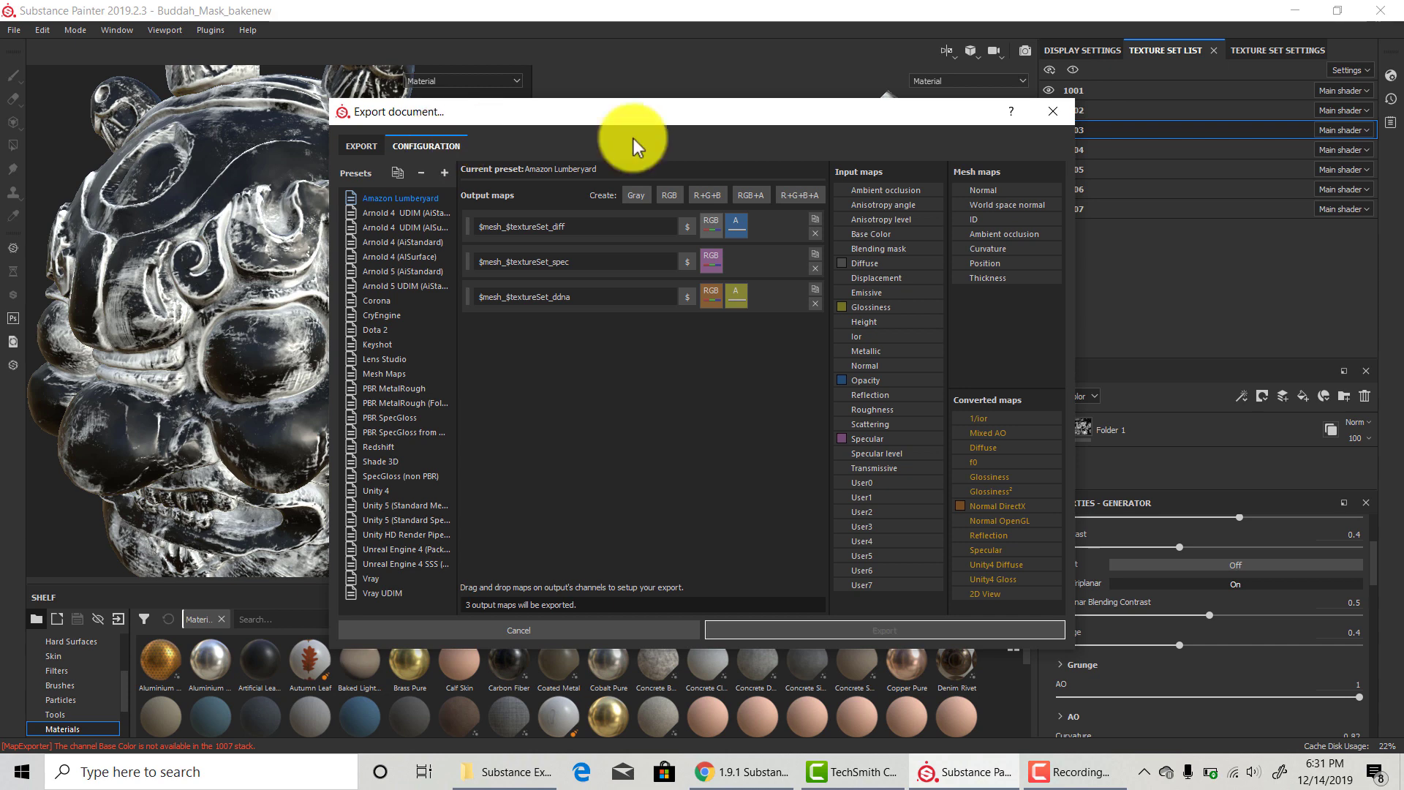
{"action": "left_click", "coordinate": [424, 213]}
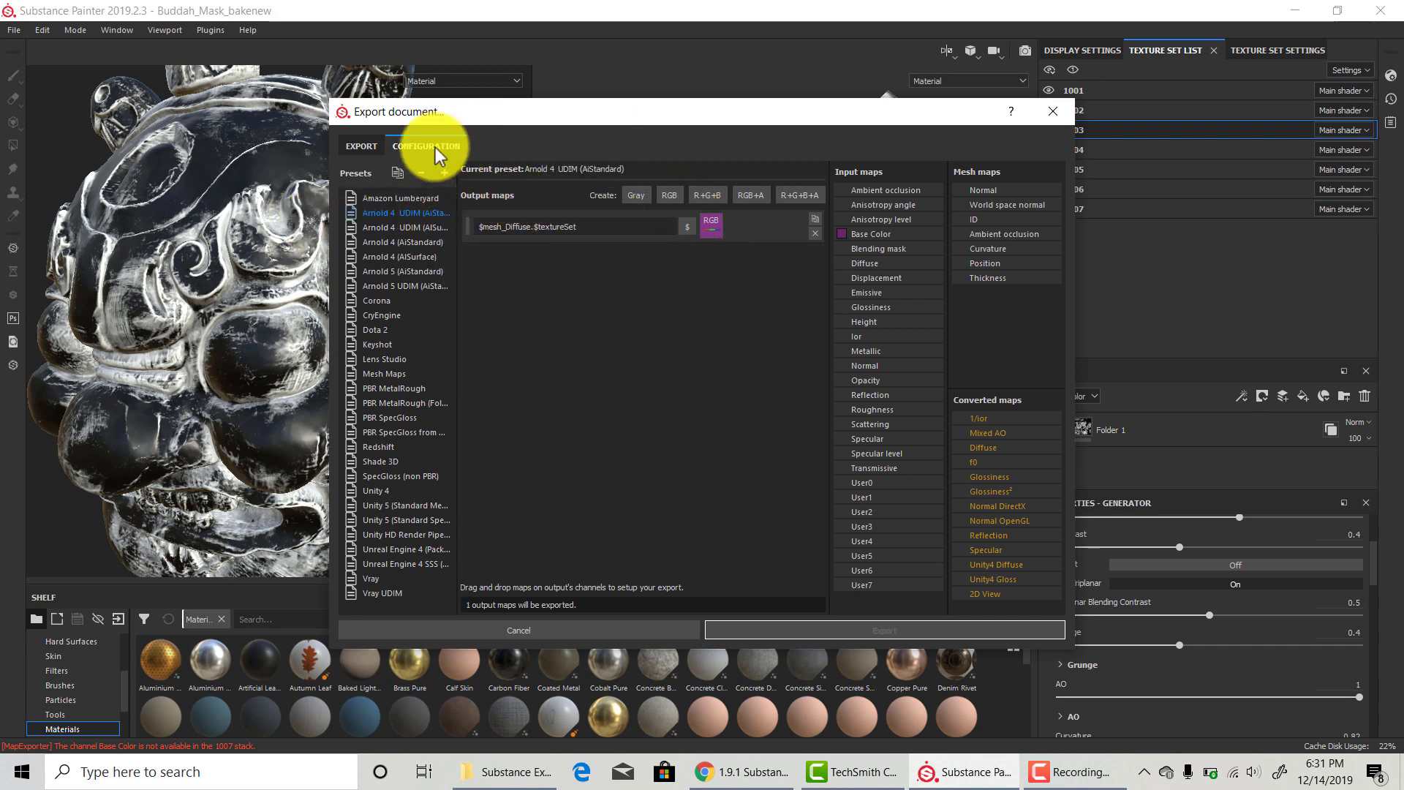
{"action": "left_click", "coordinate": [366, 146]}
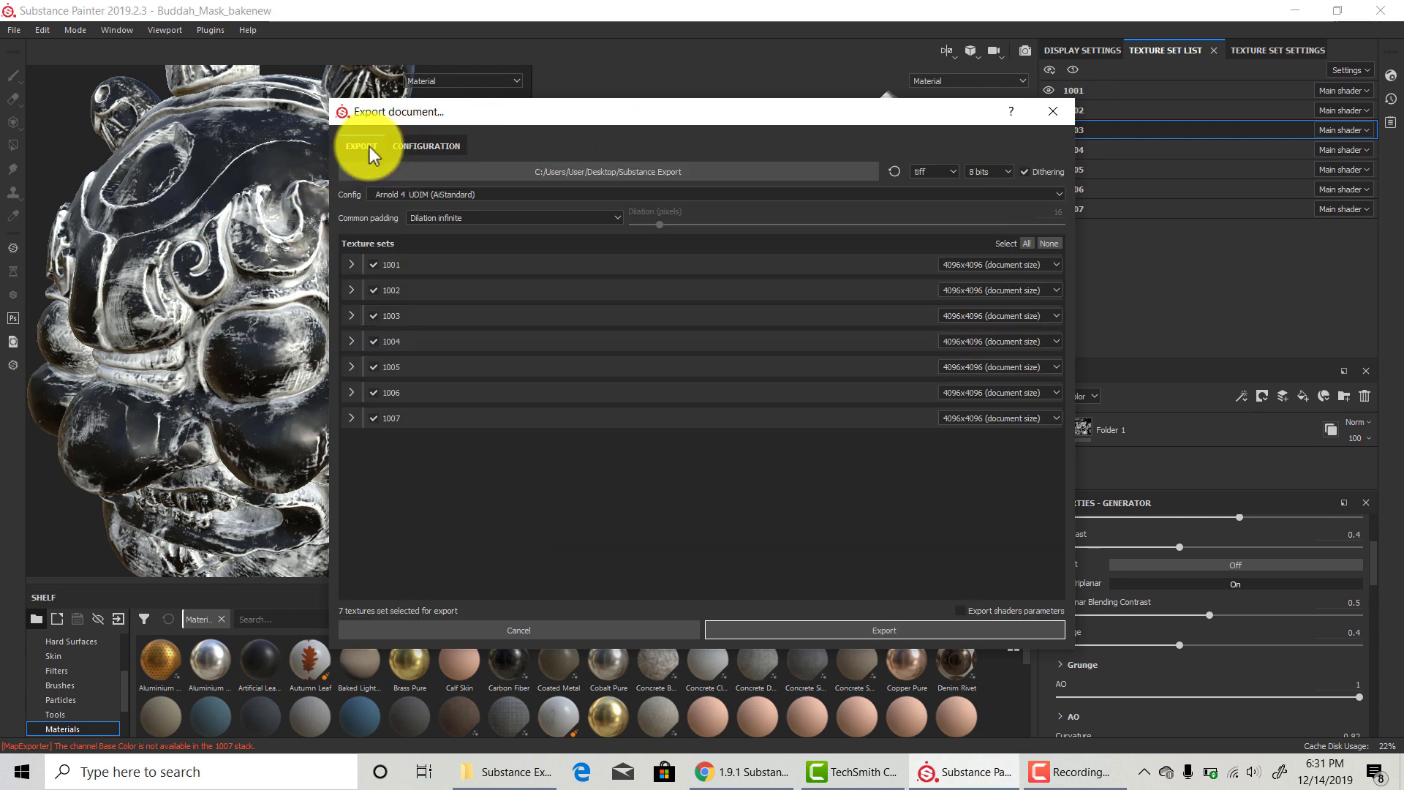
Export all seven texture sets using the Arnold 4 UDIM (AiStandard) config and close the completion dialog
{"action": "left_click", "coordinate": [526, 193]}
{"action": "scroll", "coordinate": [457, 271], "scroll_direction": "down", "scroll_amount": 2}
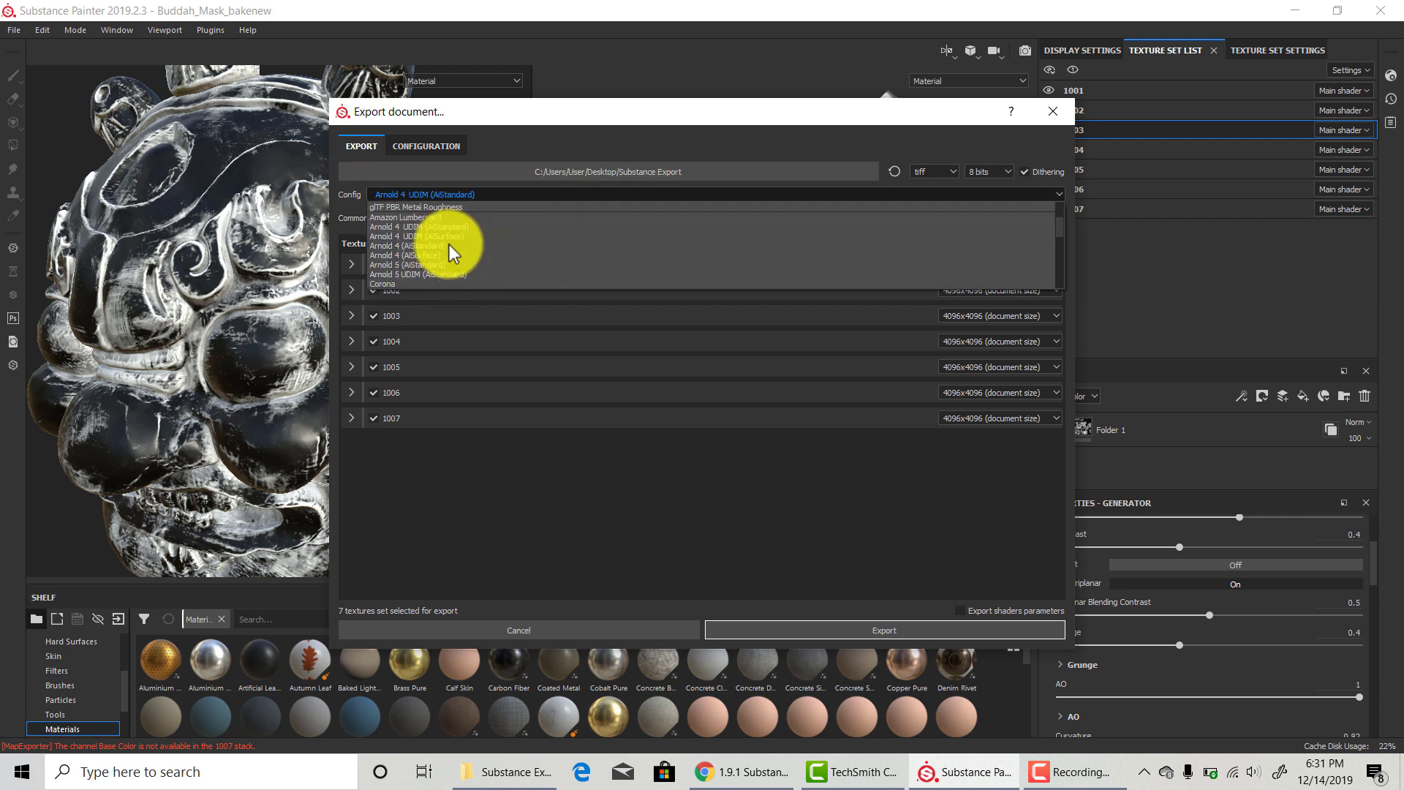
{"action": "left_click", "coordinate": [452, 228]}
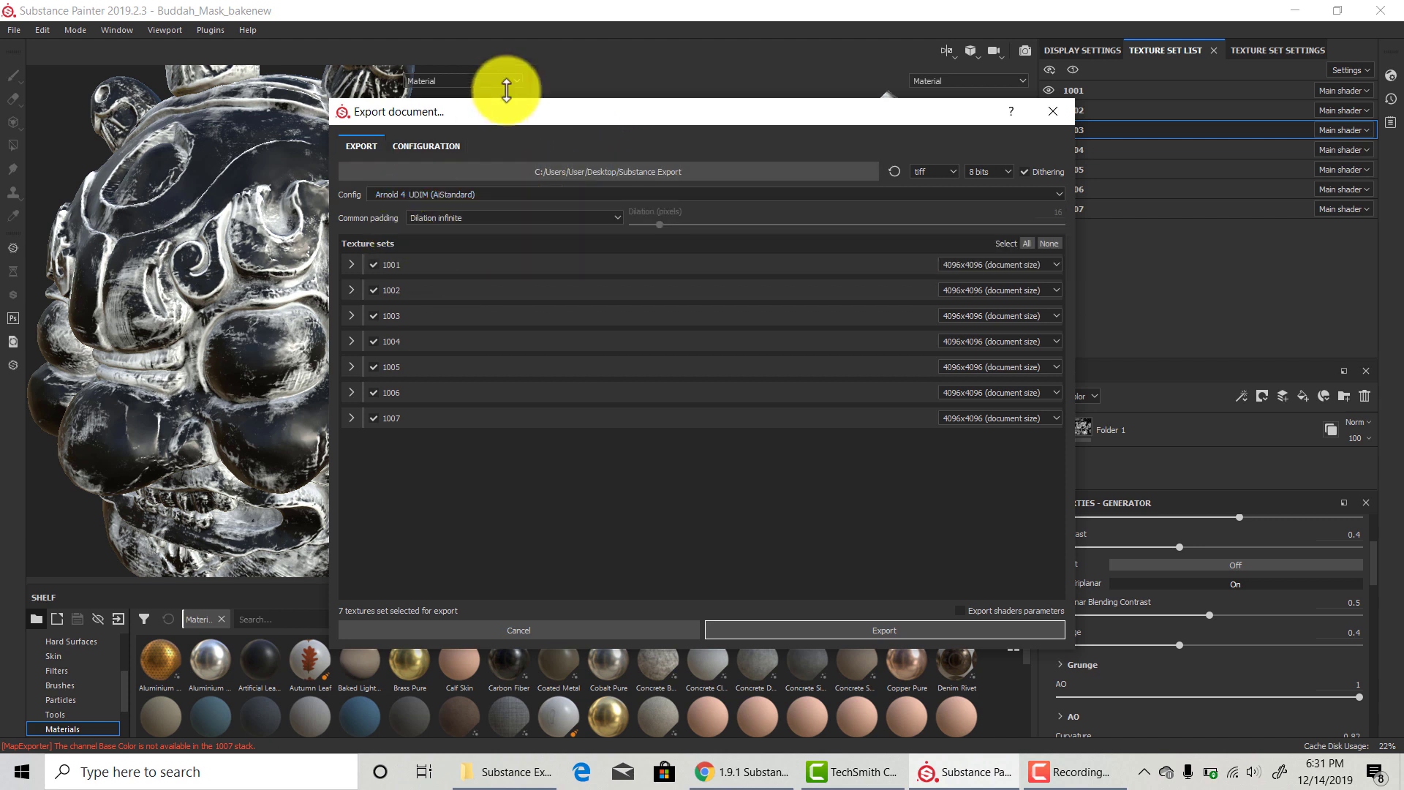
{"action": "left_click", "coordinate": [850, 634]}
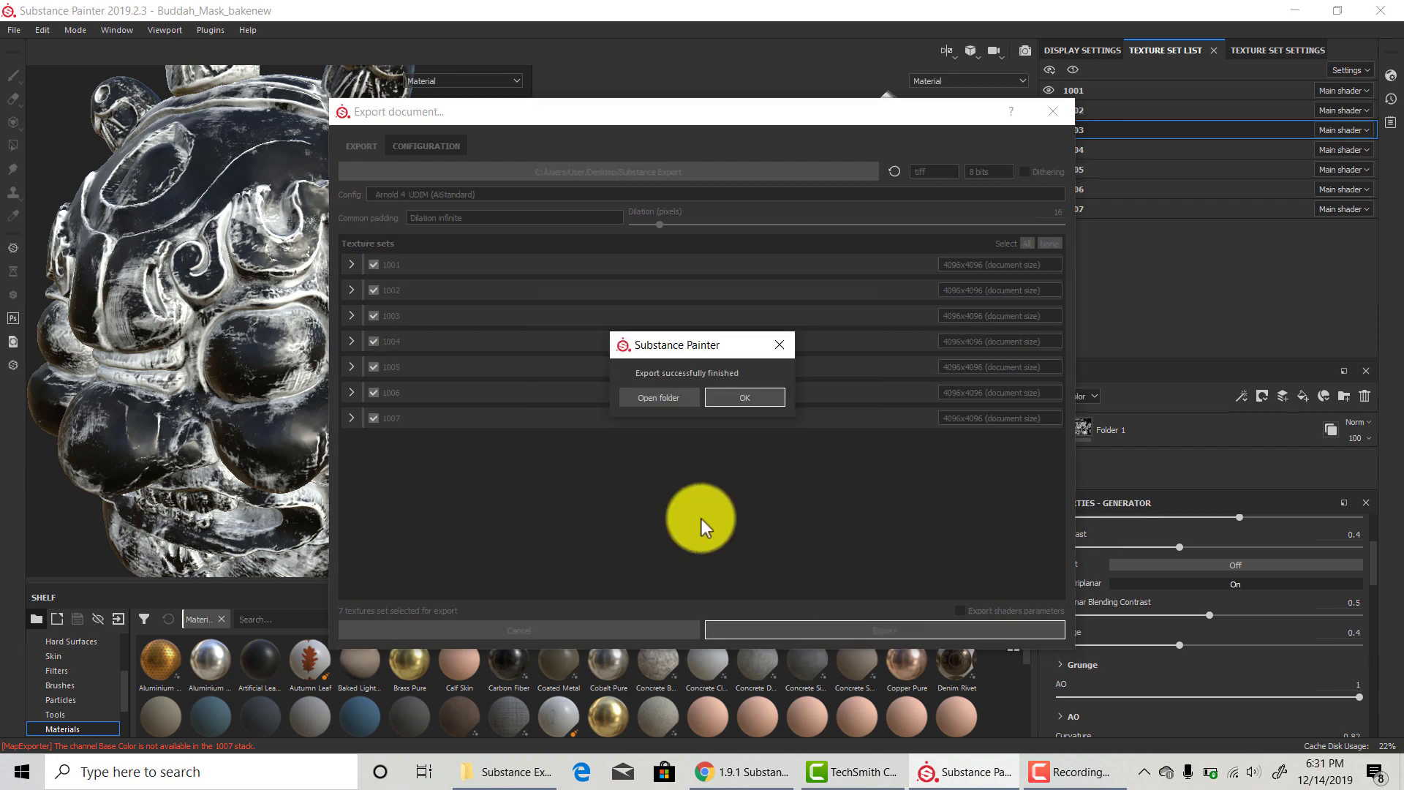
{"action": "left_click", "coordinate": [744, 397]}
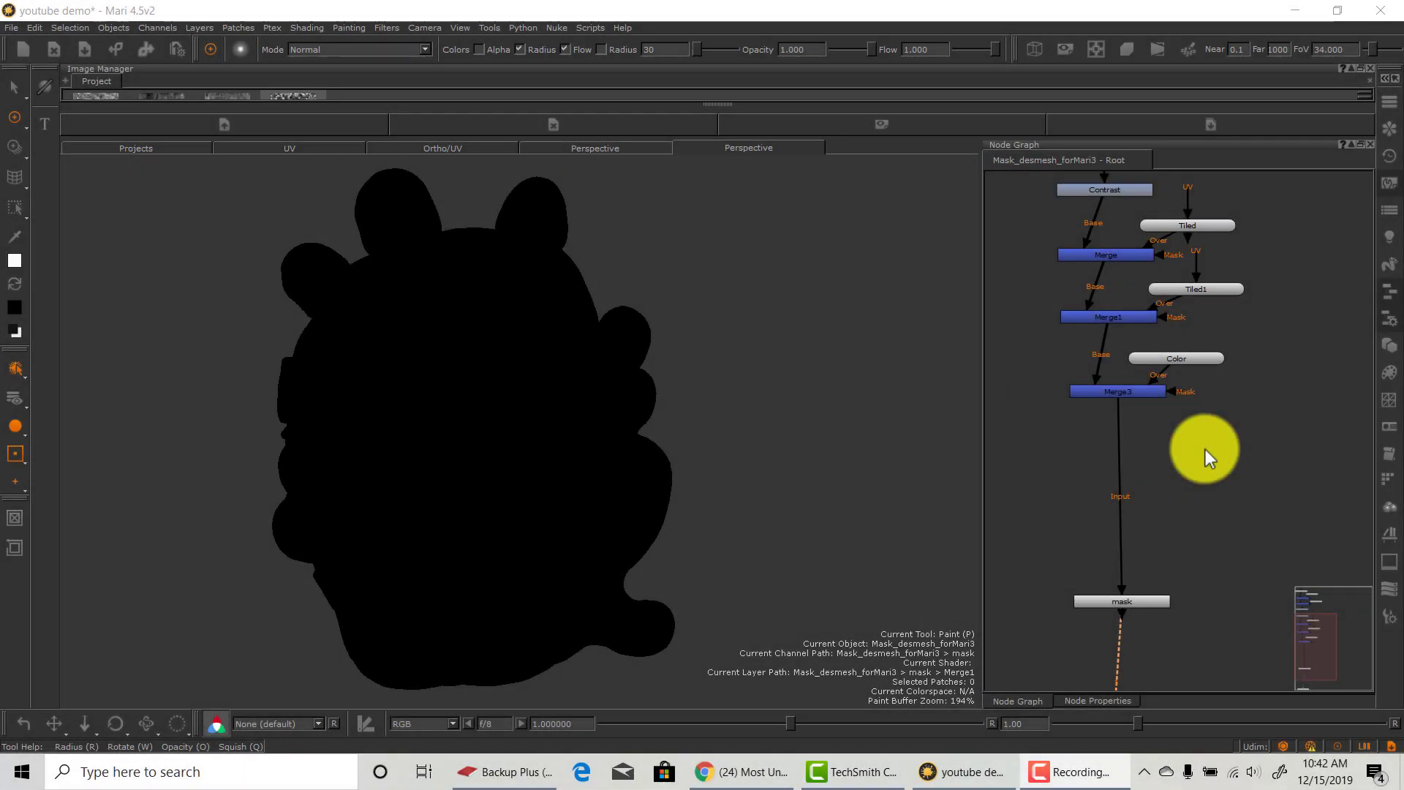
Switch to Mari and insert a Merge node between Merge3 and the mask channel node
{"action": "left_click_drag", "start_coordinate": [695, 446], "coordinate": [762, 493], "text": "alt"}
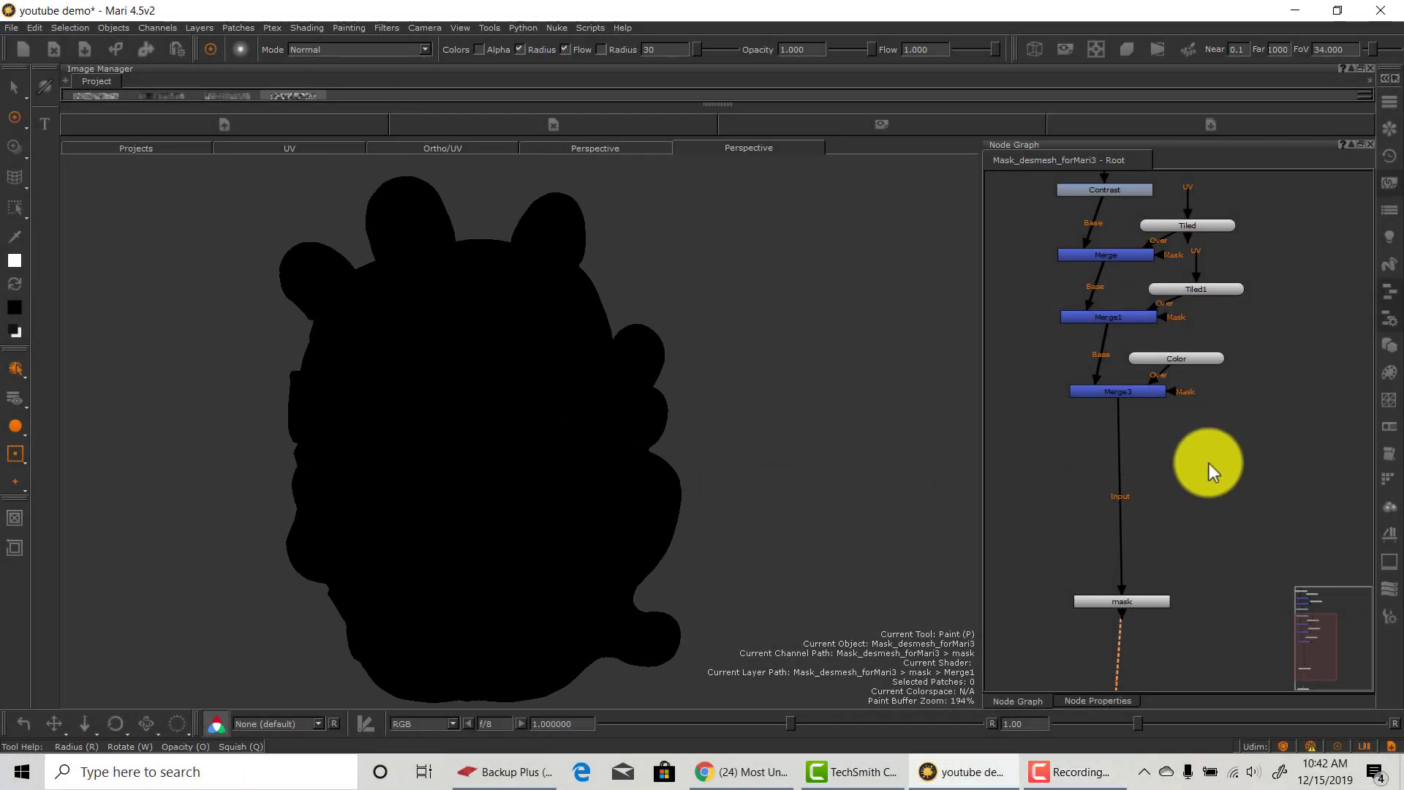
{"action": "key", "text": "m"}
{"action": "left_click_drag", "start_coordinate": [1300, 484], "coordinate": [1186, 505]}
Add a 4096 x 4096, 8bit Paint node with color alpha 0 and connect it to the new merge's Over input
{"action": "left_click", "coordinate": [1272, 477]}
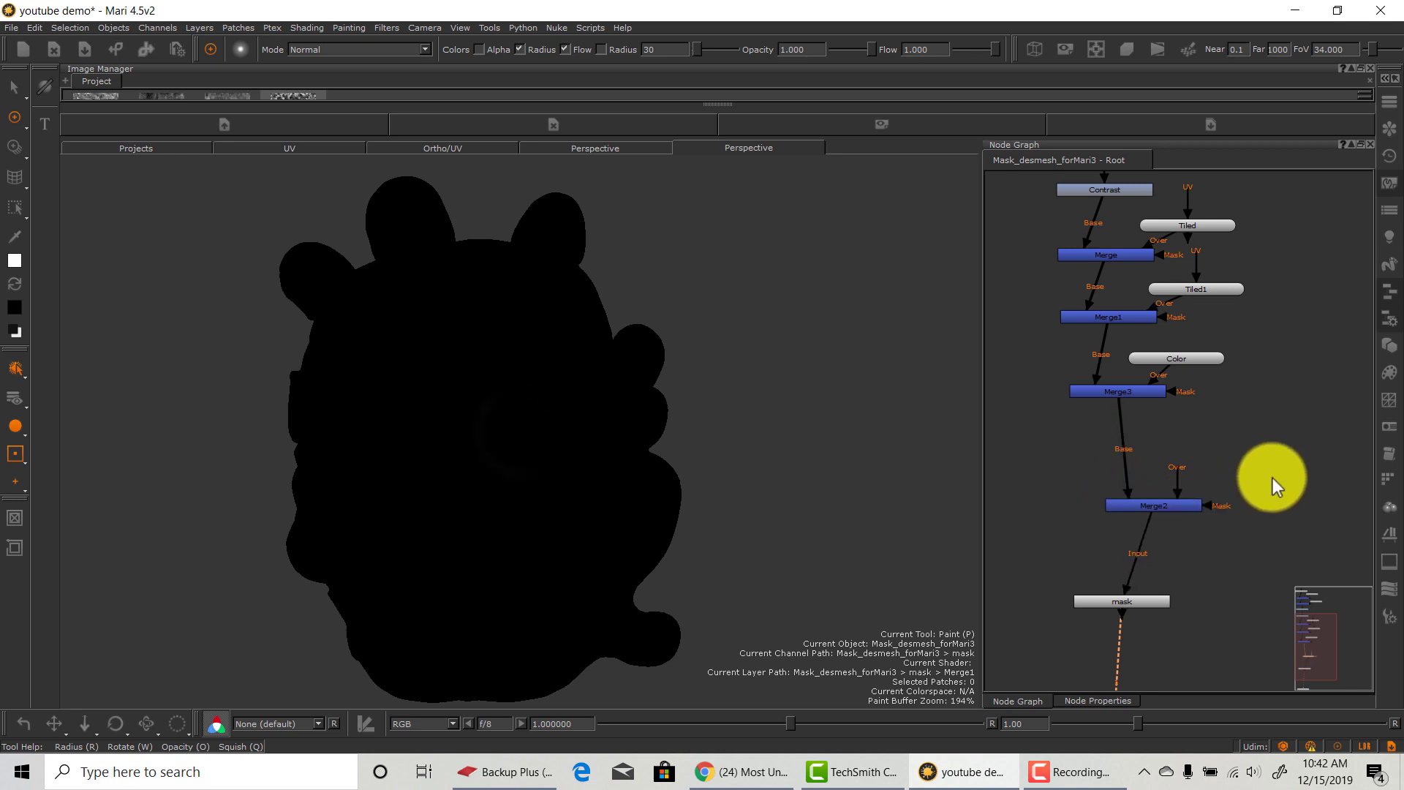
{"action": "key", "text": "Tab"}
{"action": "type", "text": "pain"}
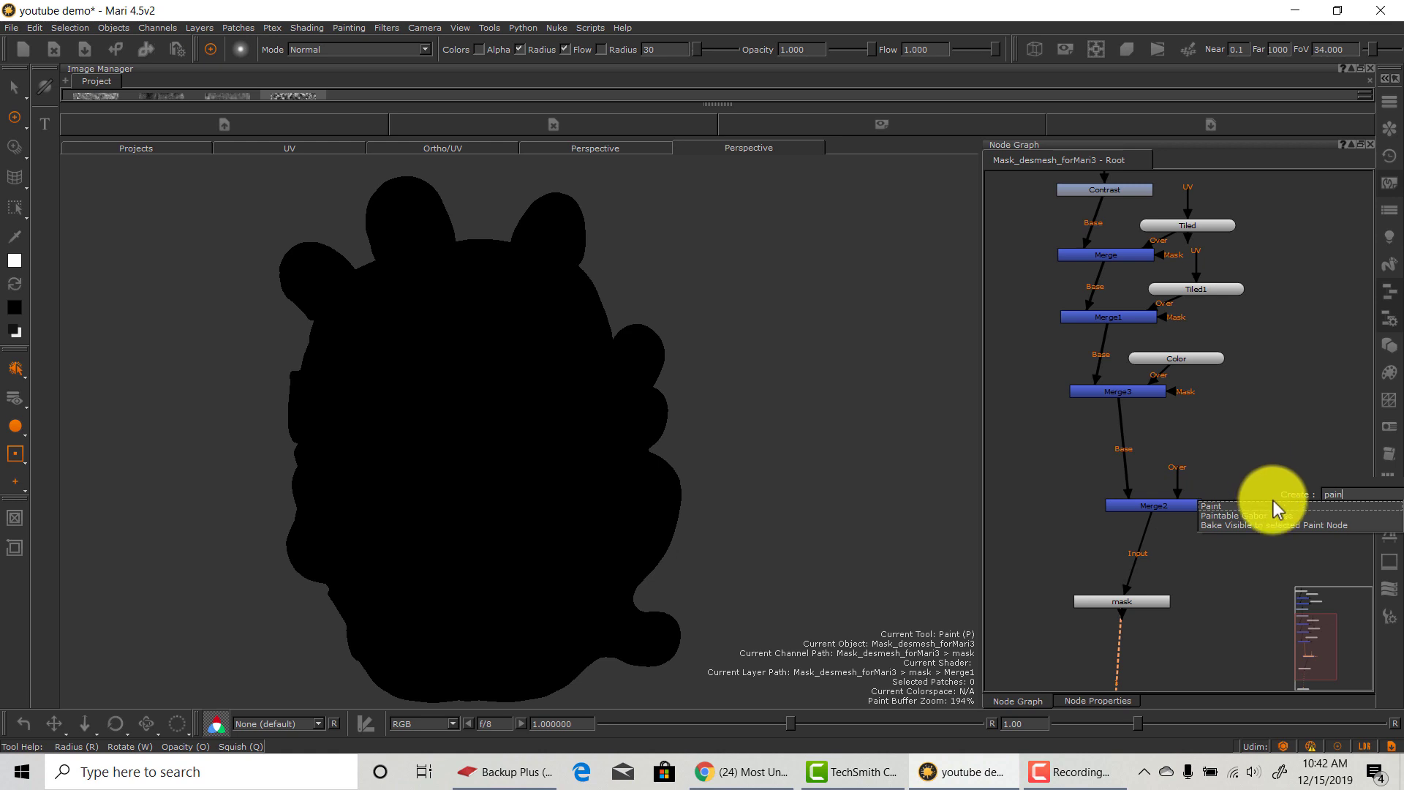
{"action": "left_click", "coordinate": [1273, 505]}
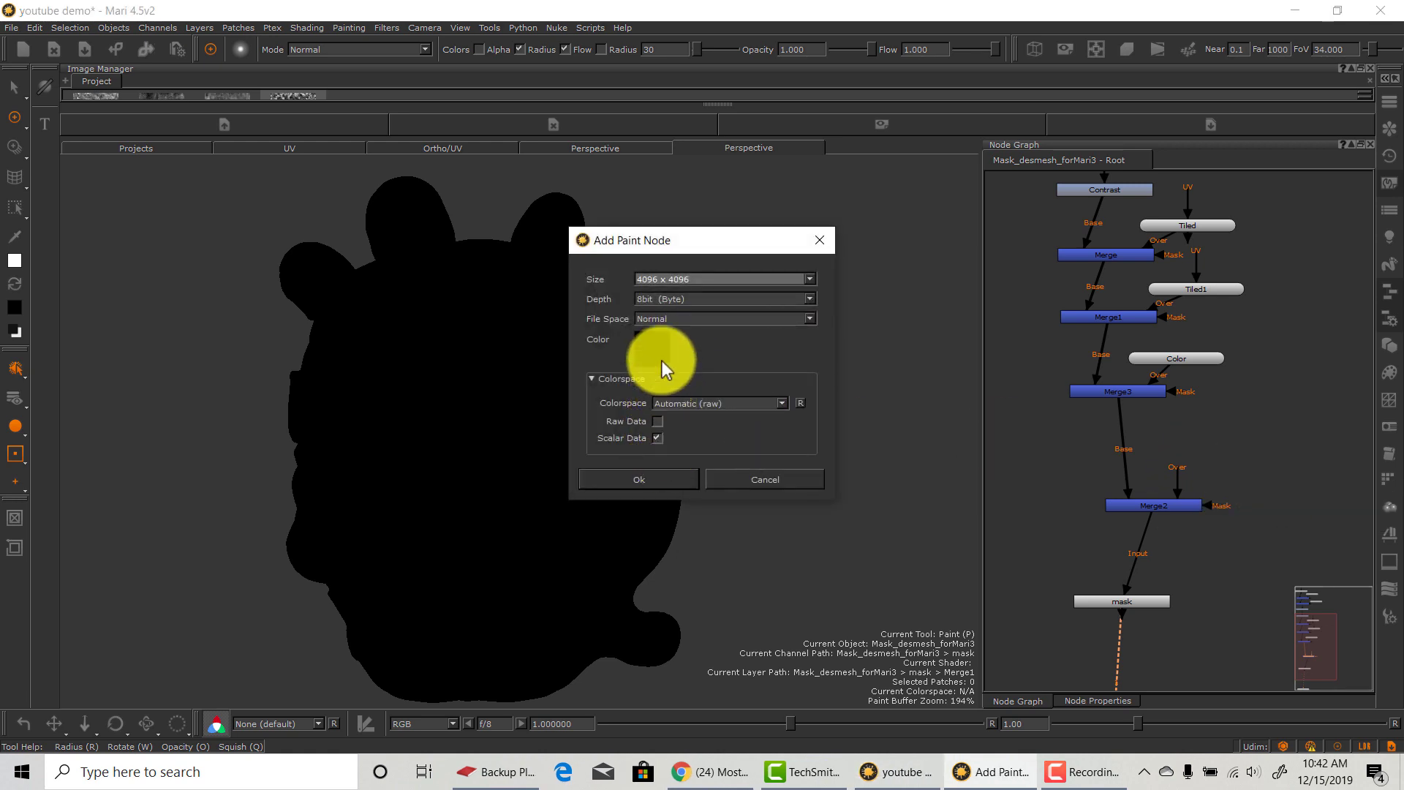
{"action": "left_click", "coordinate": [652, 348]}
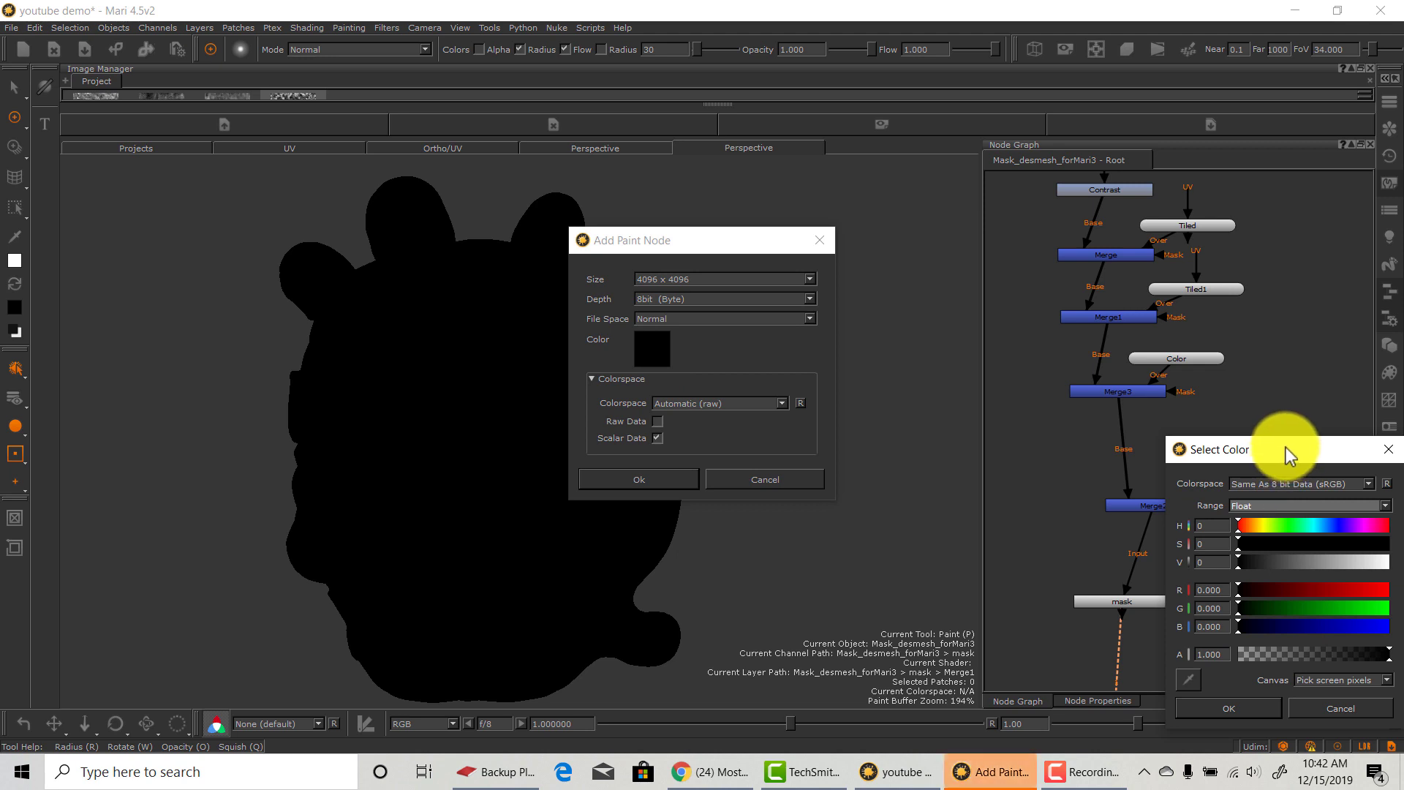
{"action": "left_click_drag", "start_coordinate": [1285, 446], "coordinate": [1075, 437]}
{"action": "left_click_drag", "start_coordinate": [1047, 647], "coordinate": [971, 640]}
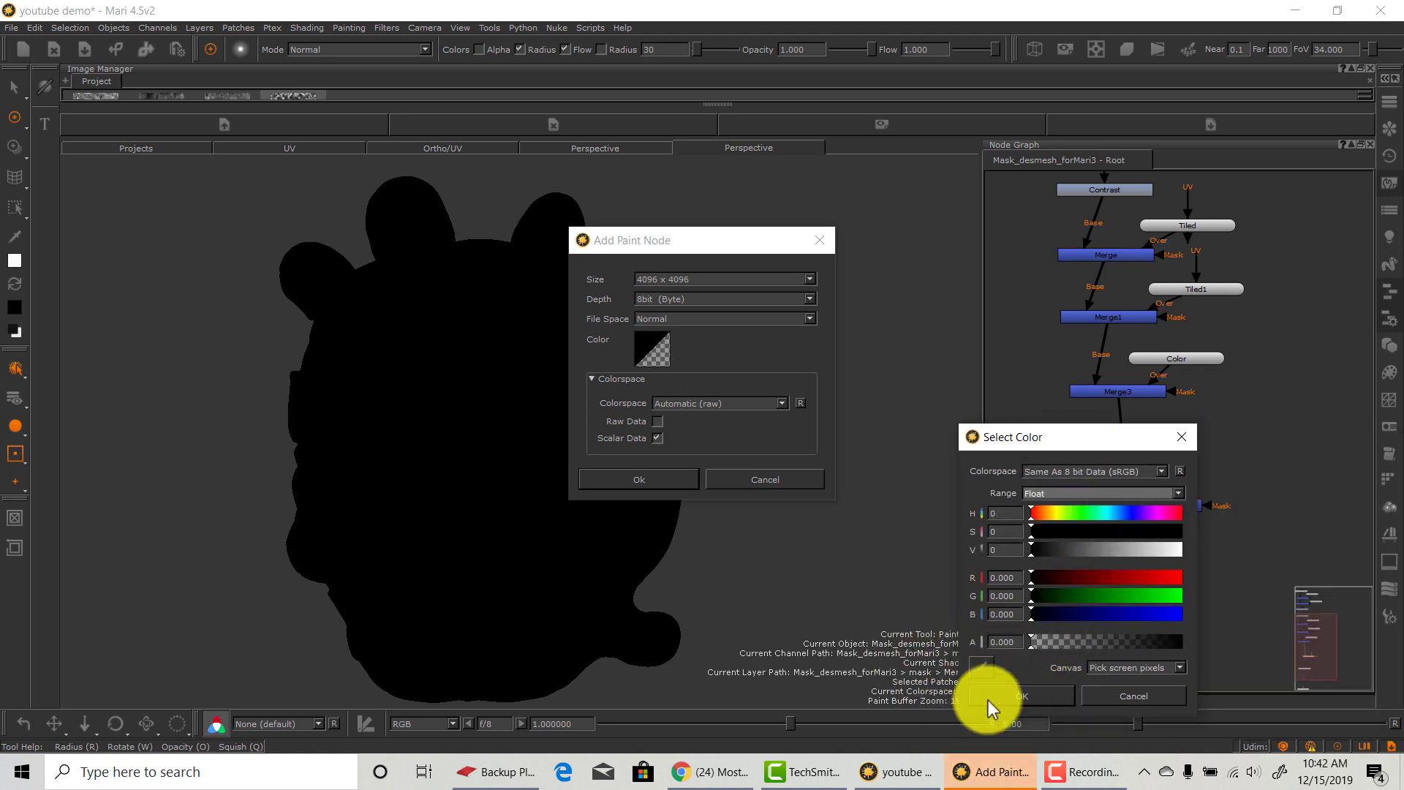
{"action": "left_click", "coordinate": [1019, 691]}
{"action": "left_click", "coordinate": [677, 481]}
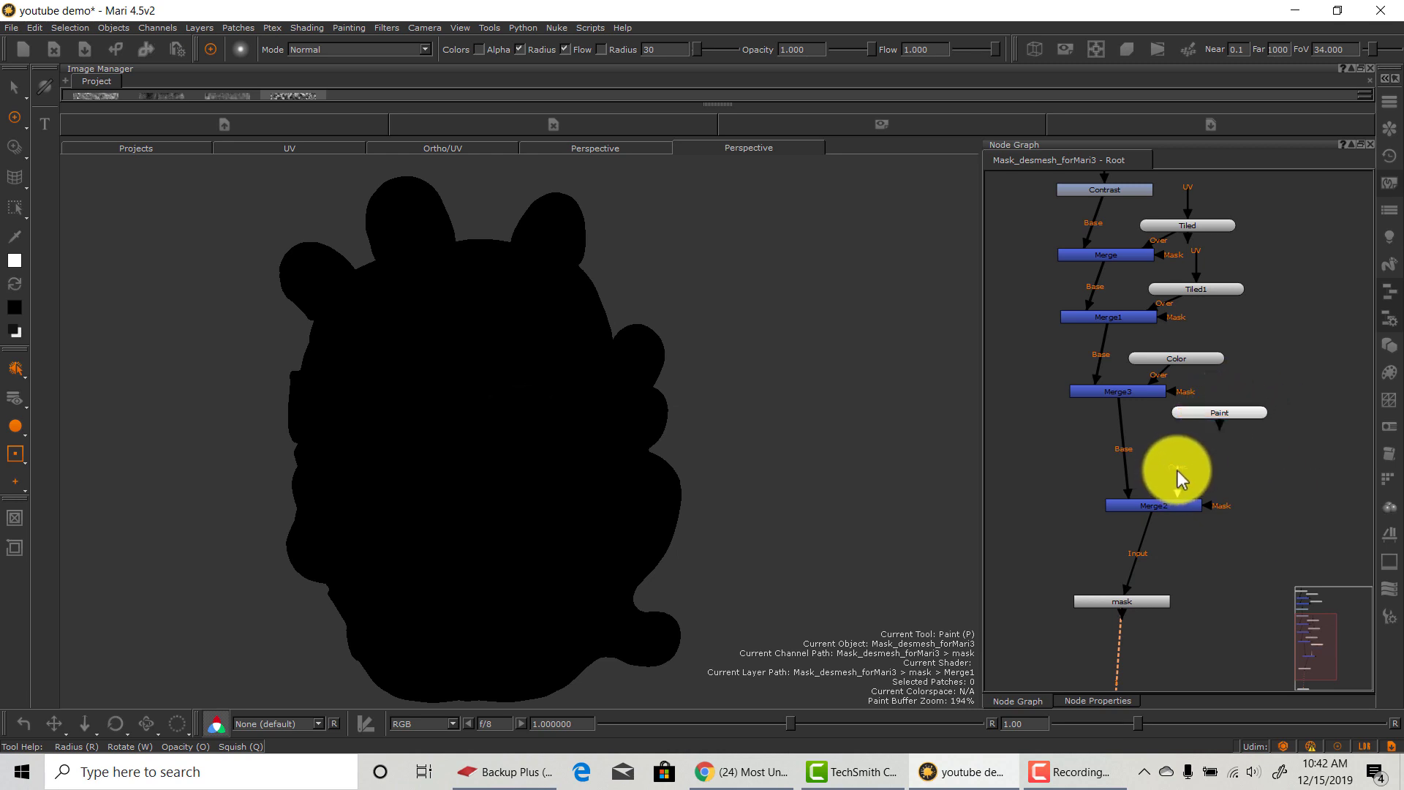
{"action": "left_click", "coordinate": [1224, 447]}
Import the Diffuse tif sequence for all patches from the Desktop folder Substance Export into the Paint node
{"action": "right_click", "coordinate": [1214, 446]}
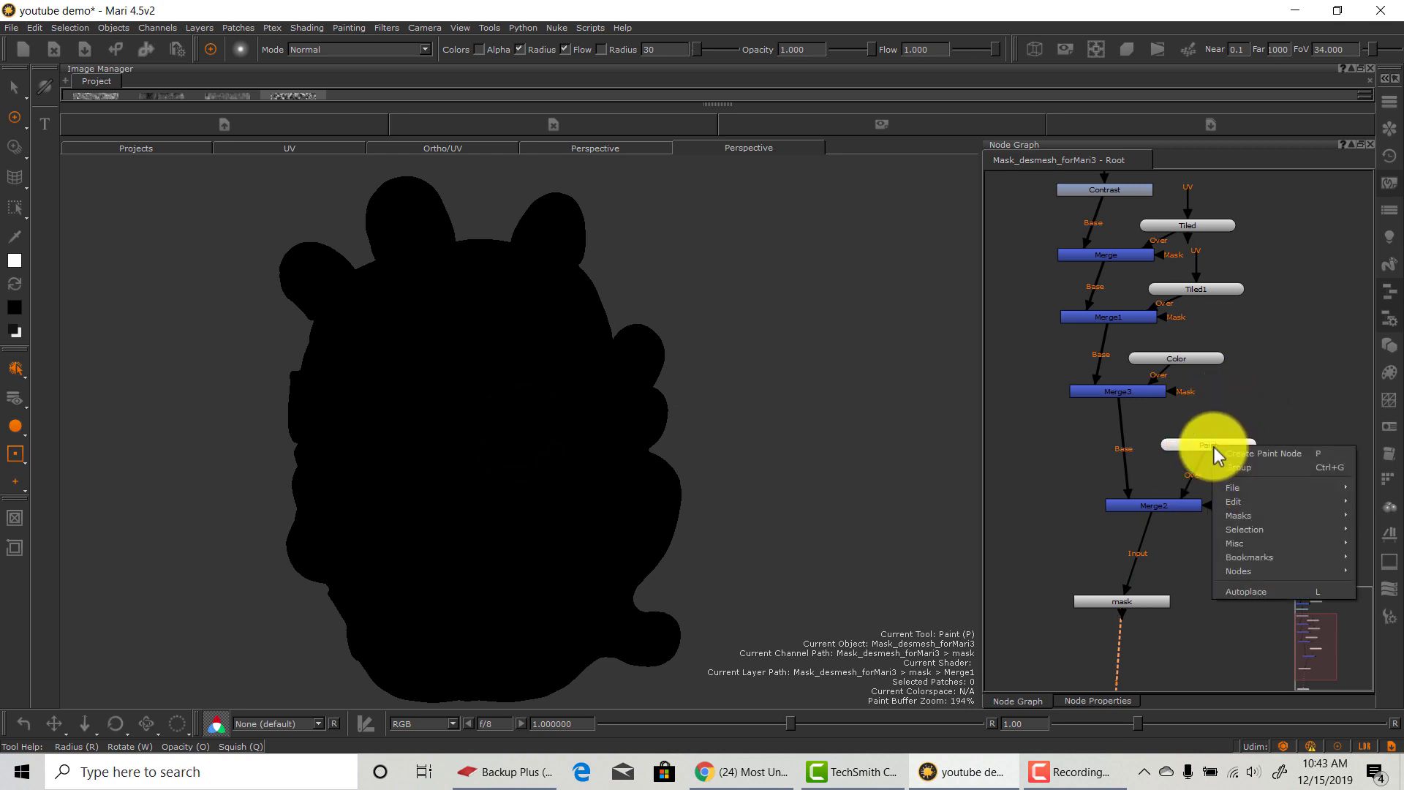
{"action": "mouse_move", "coordinate": [1296, 488]}
{"action": "left_click", "coordinate": [1089, 490]}
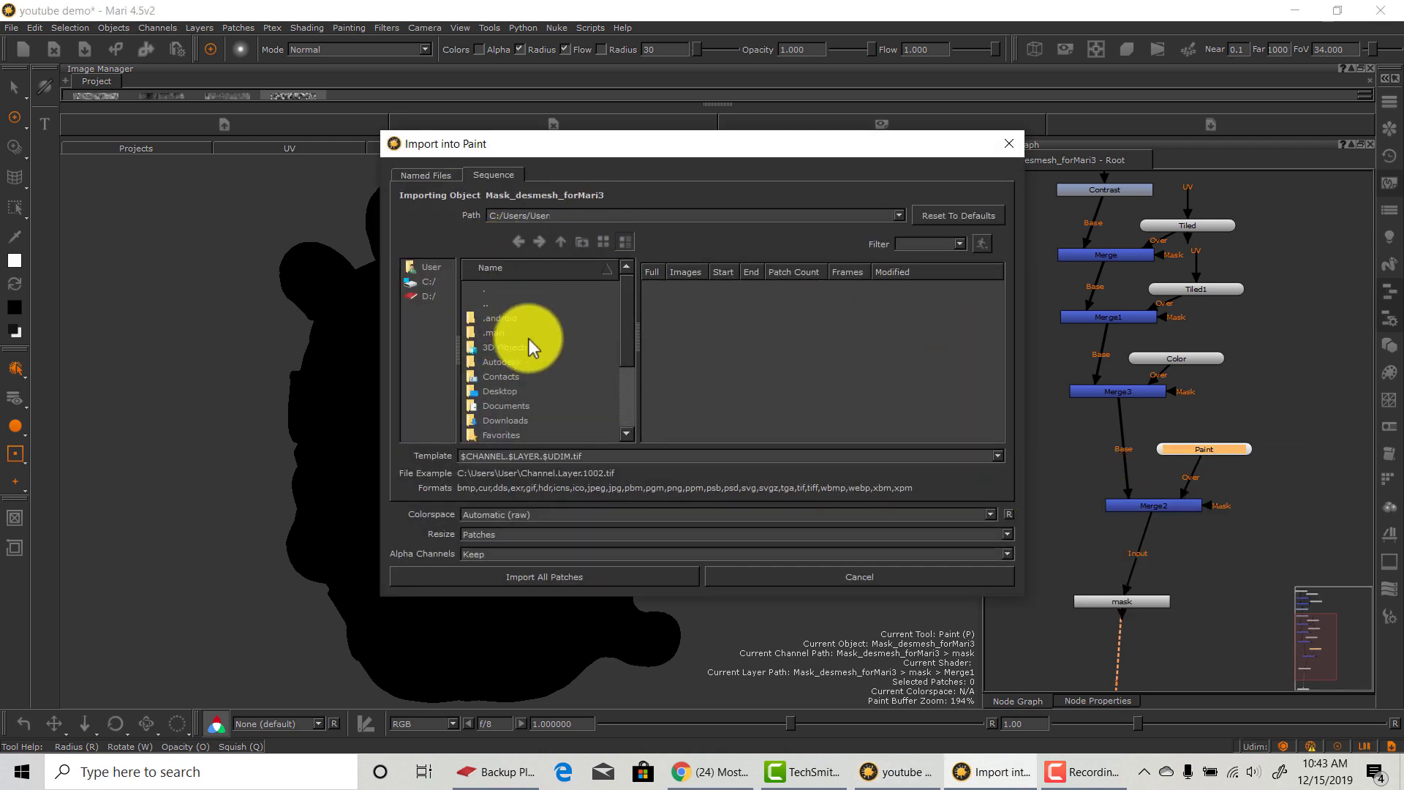
{"action": "left_click", "coordinate": [498, 392]}
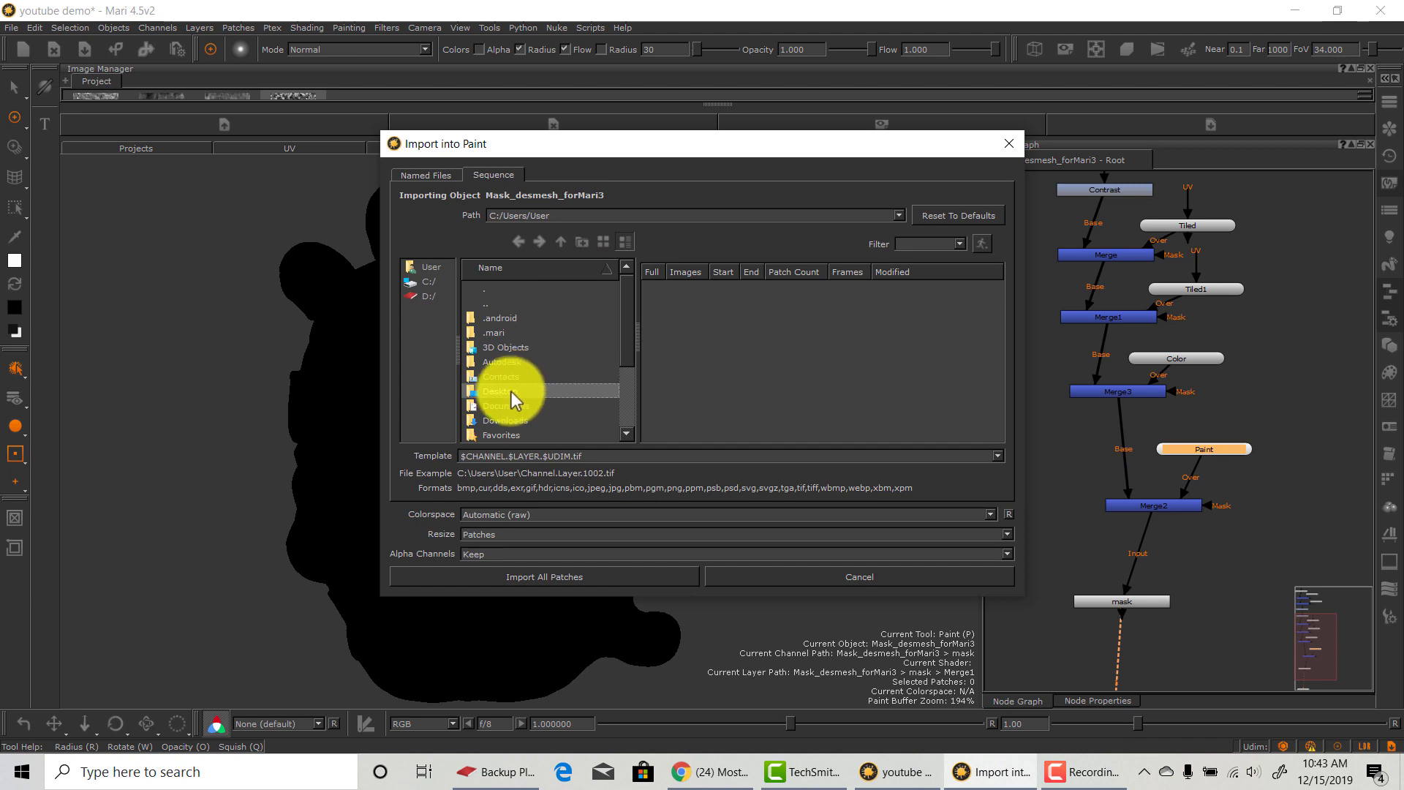
{"action": "double_click", "coordinate": [510, 392]}
{"action": "double_click", "coordinate": [512, 318]}
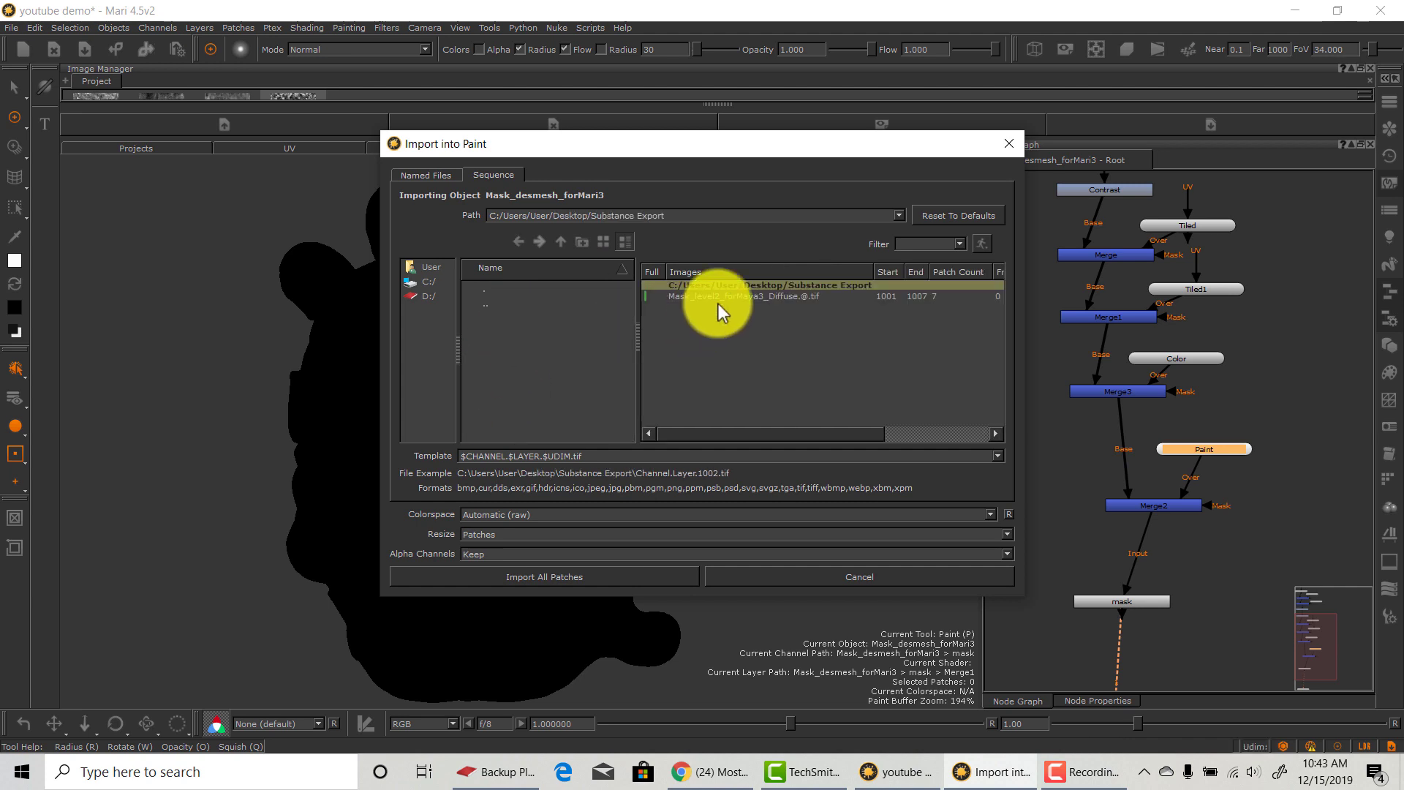
{"action": "left_click", "coordinate": [642, 576]}
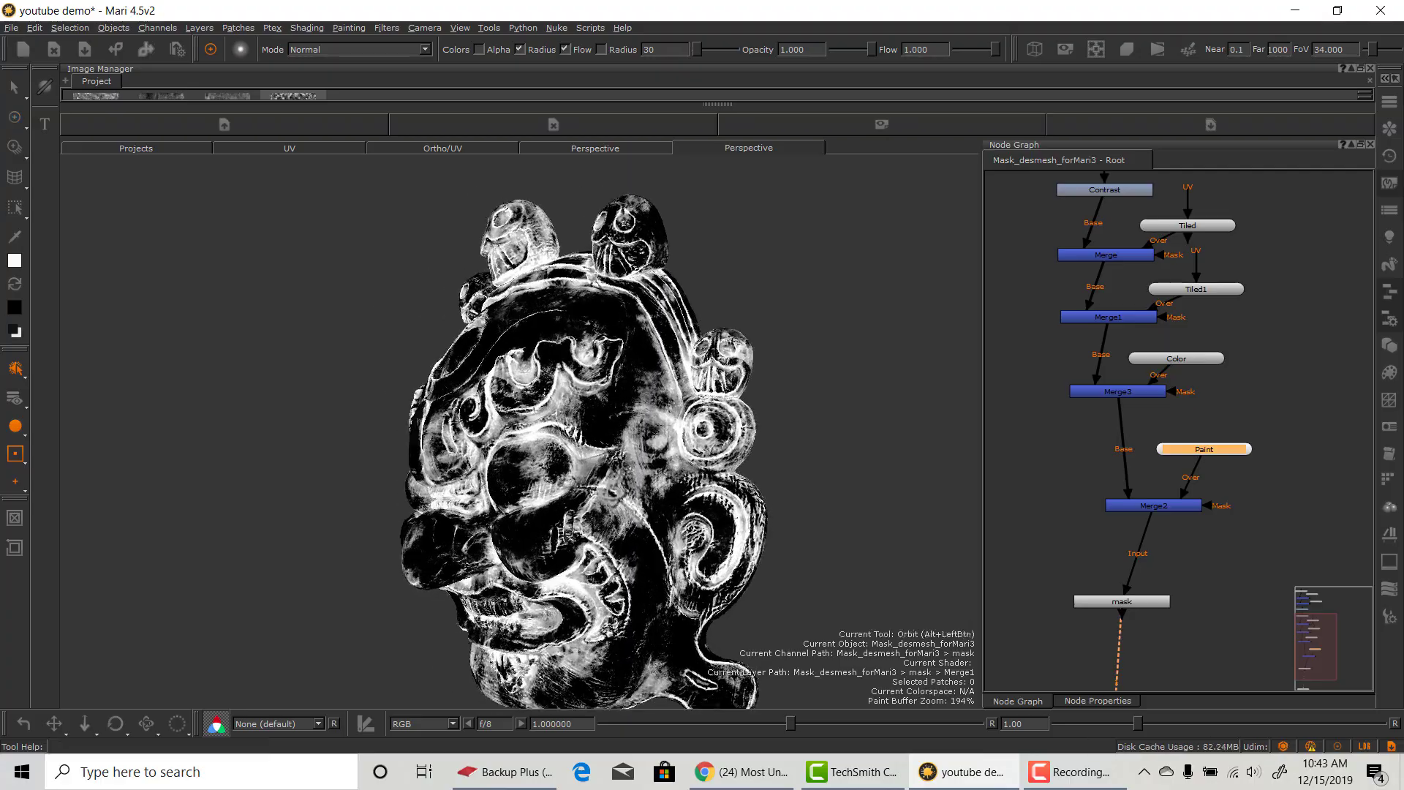
{"action": "left_click_drag", "start_coordinate": [502, 489], "coordinate": [548, 479], "text": "alt"}
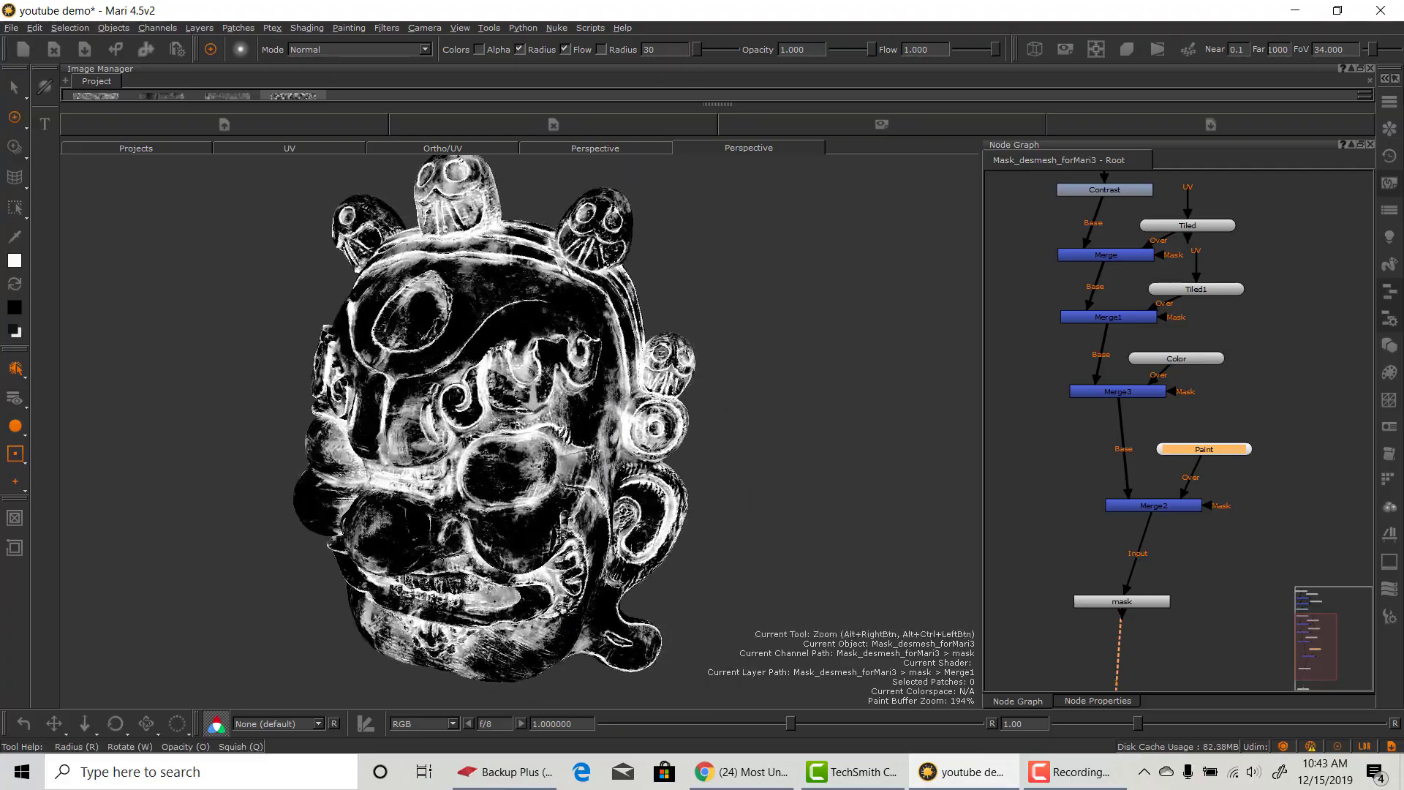
Inspect the imported Substance mask across the model's face and side ornaments, and align the mask channel node beneath Merge2
{"action": "right_click_drag", "start_coordinate": [534, 472], "coordinate": [673, 465], "text": "alt"}
{"action": "middle_click_drag", "start_coordinate": [642, 362], "coordinate": [649, 533], "text": "alt"}
{"action": "right_click_drag", "start_coordinate": [649, 537], "coordinate": [439, 484], "text": "alt"}
{"action": "scroll", "coordinate": [439, 480], "scroll_direction": "up", "scroll_amount": 6}
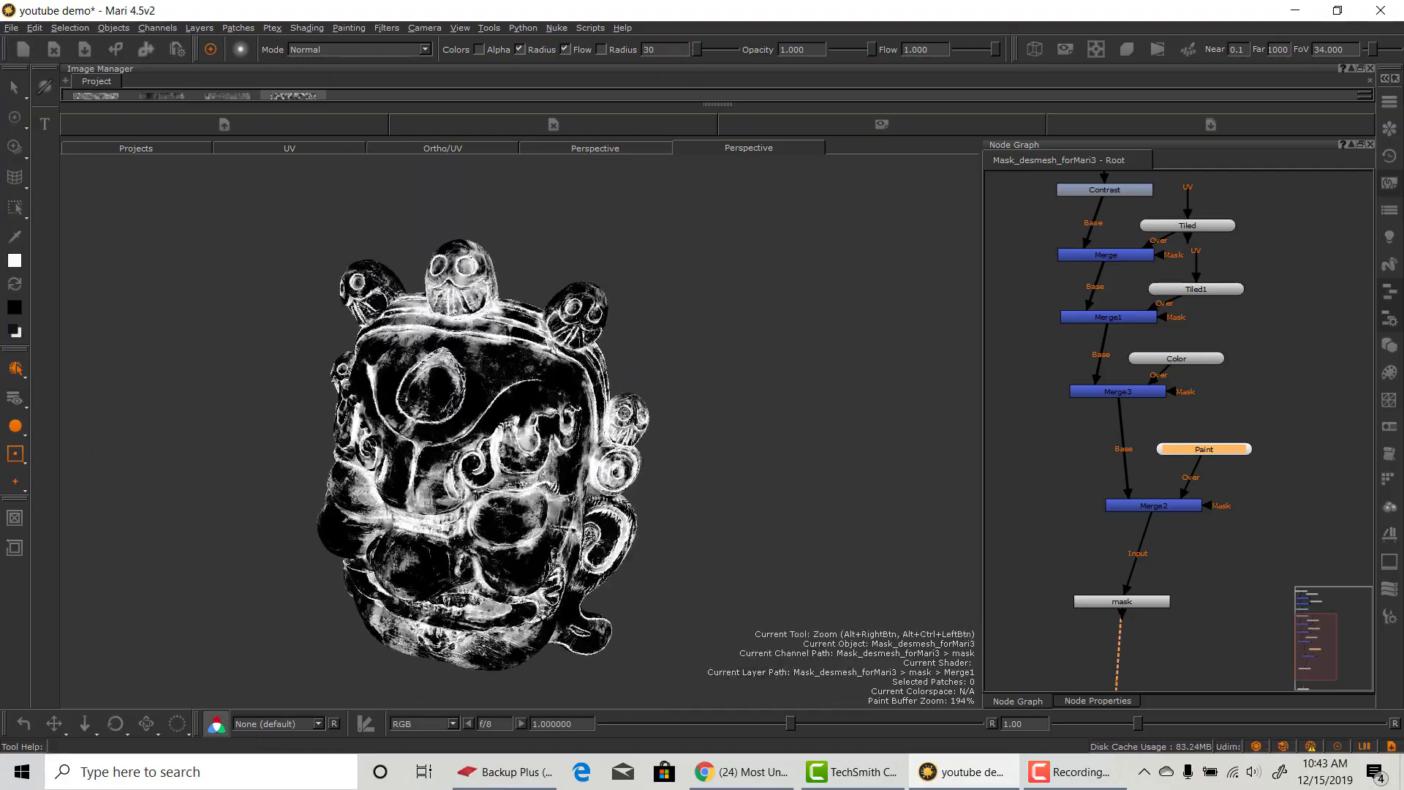
{"action": "right_click_drag", "start_coordinate": [558, 413], "coordinate": [680, 395], "text": "alt"}
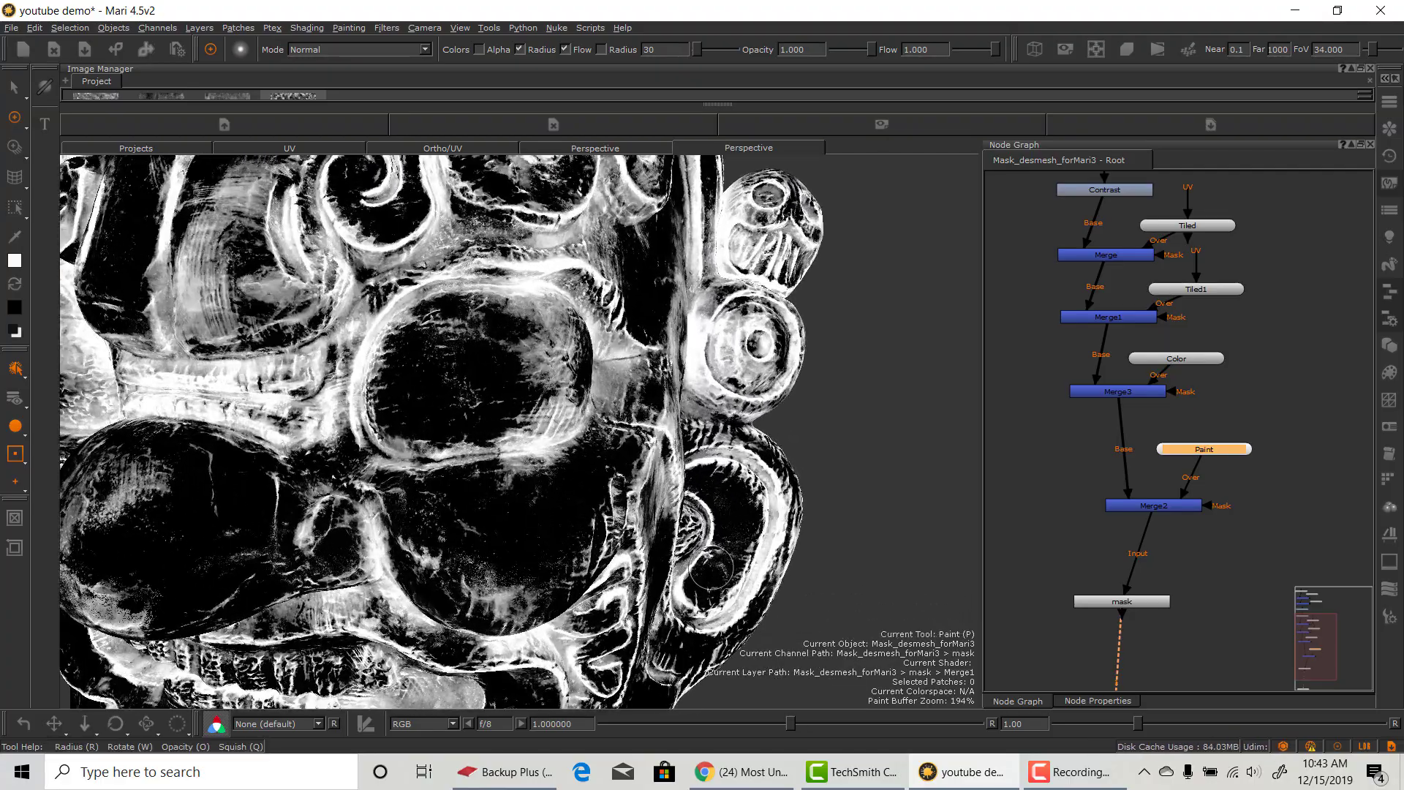
{"action": "mouse_move", "coordinate": [658, 410]}
{"action": "left_mouse_down", "text": "alt"}
{"action": "mouse_move", "coordinate": [534, 409]}
{"action": "mouse_move", "coordinate": [563, 395]}
{"action": "mouse_move", "coordinate": [658, 409]}
{"action": "left_mouse_up", "text": "alt"}
{"action": "left_click_drag", "start_coordinate": [1153, 600], "coordinate": [1174, 601]}
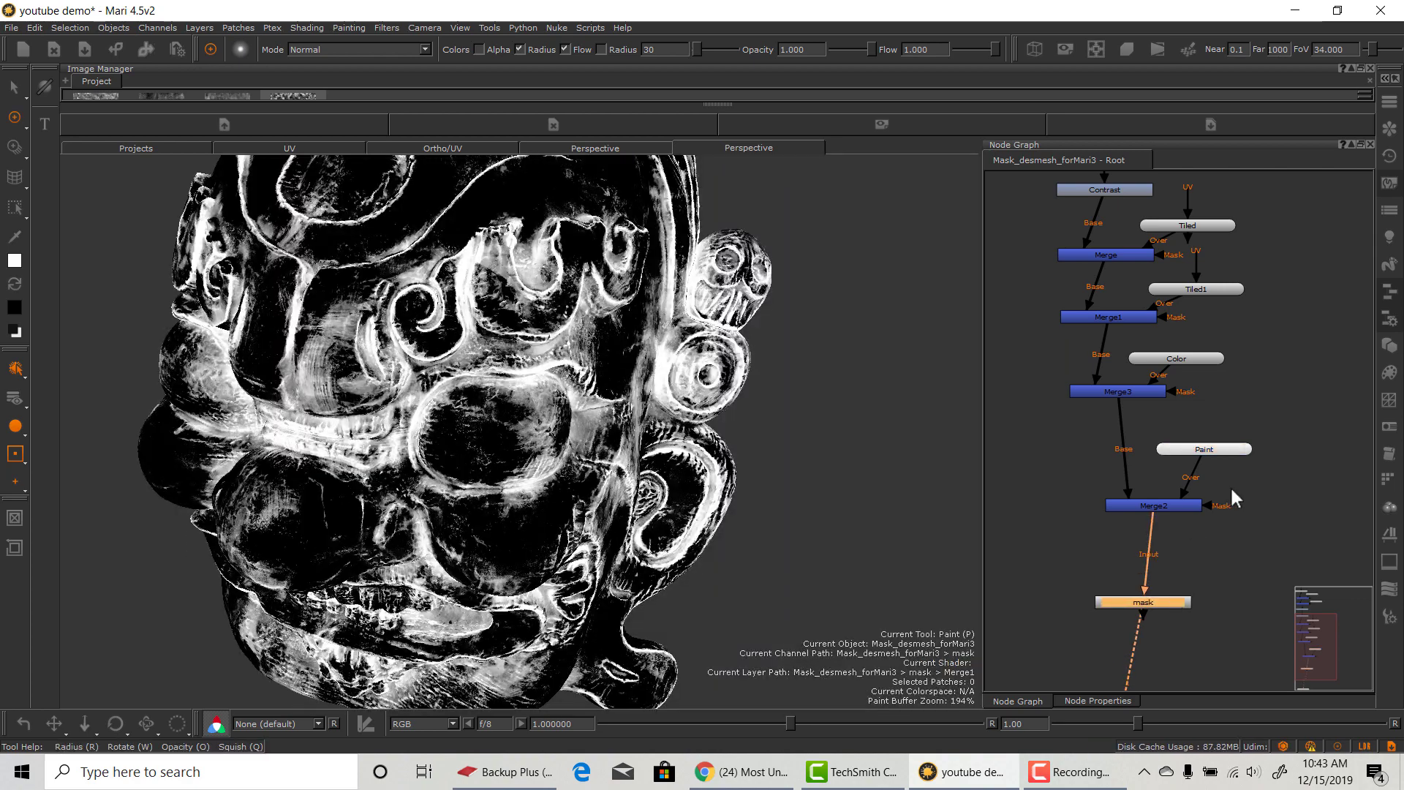
View the output of Merge1 on the model and examine its mask detail around the cheeks, eyes and ear
{"action": "left_click", "coordinate": [1120, 316]}
{"action": "key", "text": "1"}
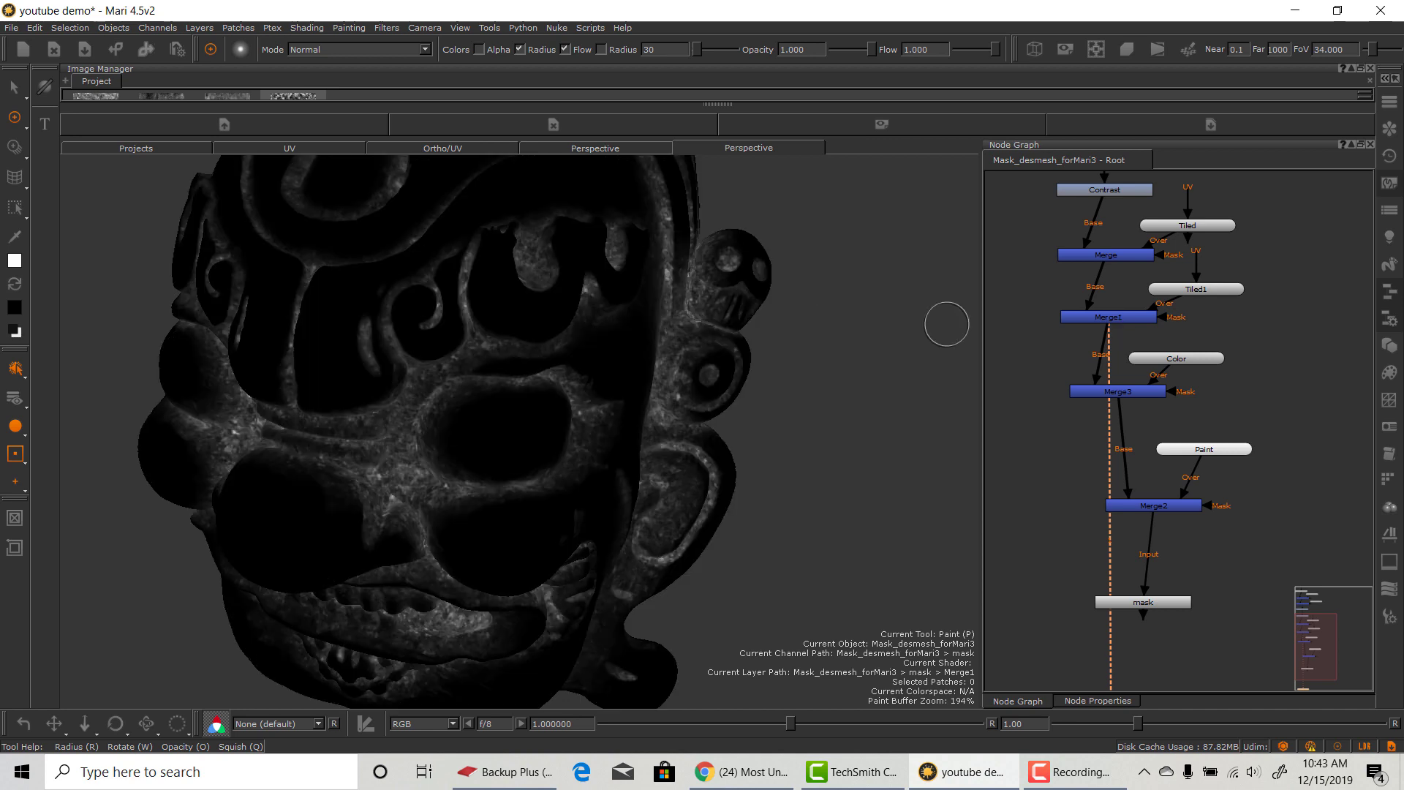
{"action": "left_click_drag", "start_coordinate": [650, 324], "coordinate": [583, 376], "text": "alt"}
{"action": "right_click_drag", "start_coordinate": [583, 376], "coordinate": [520, 350], "text": "alt"}
{"action": "middle_click_drag", "start_coordinate": [520, 354], "coordinate": [514, 370], "text": "alt"}
{"action": "left_click_drag", "start_coordinate": [514, 369], "coordinate": [558, 371], "text": "alt"}
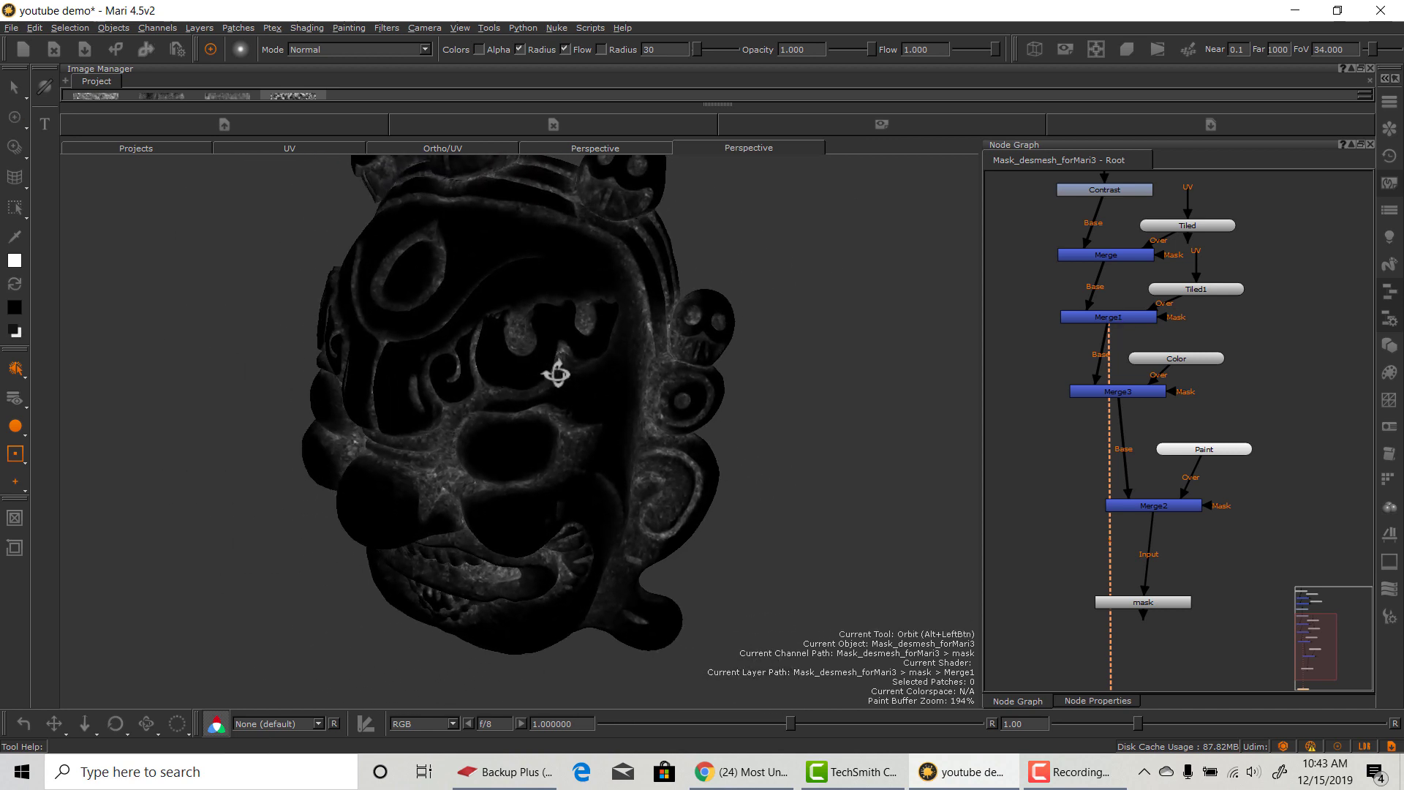
{"action": "mouse_move", "coordinate": [557, 370]}
{"action": "right_mouse_down", "text": "alt"}
{"action": "mouse_move", "coordinate": [570, 391]}
{"action": "mouse_move", "coordinate": [580, 370]}
{"action": "right_mouse_up", "text": "alt"}
{"action": "middle_click_drag", "start_coordinate": [580, 371], "coordinate": [680, 423], "text": "alt"}
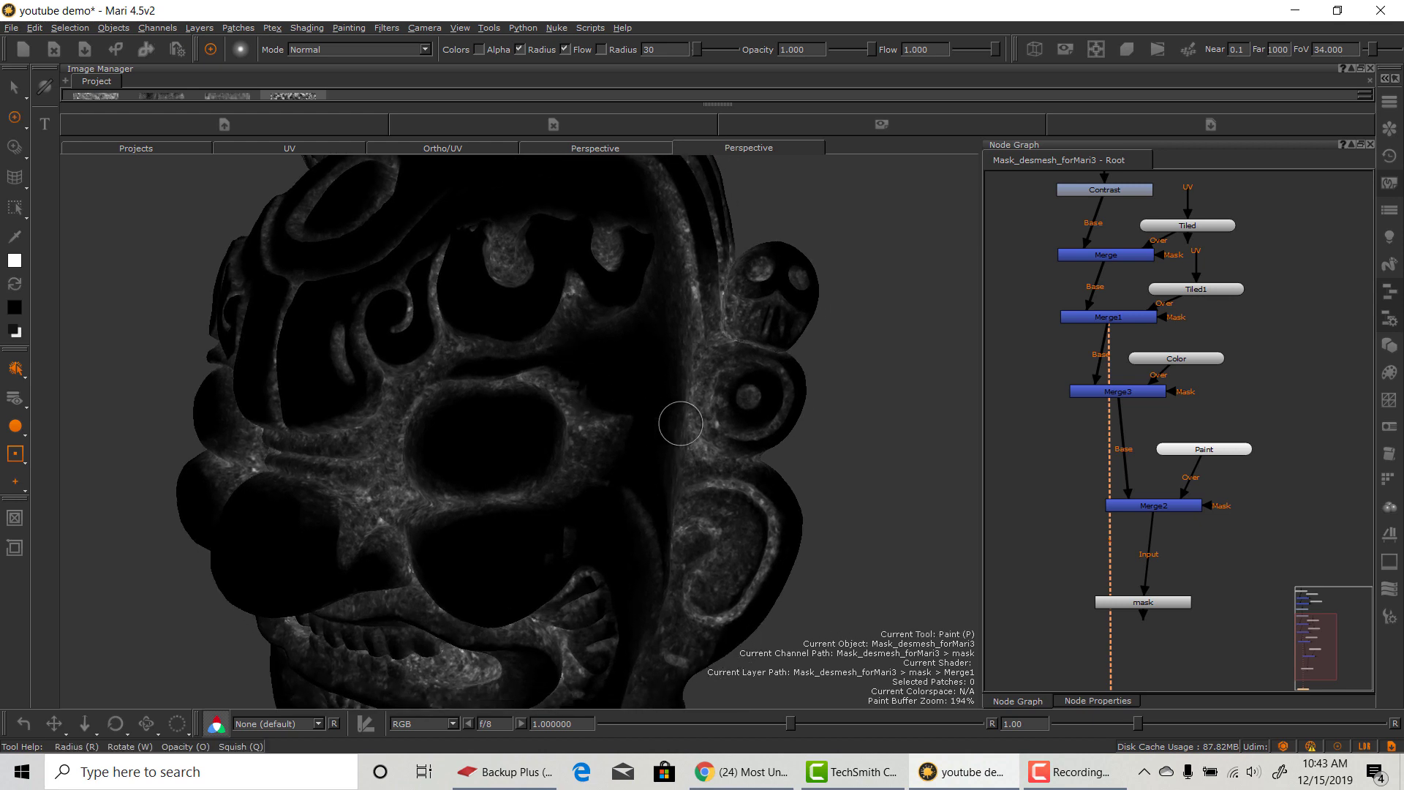
View the output of Merge2 on the model and examine the imported black-and-white mask from the front and side
{"action": "left_click", "coordinate": [1179, 507]}
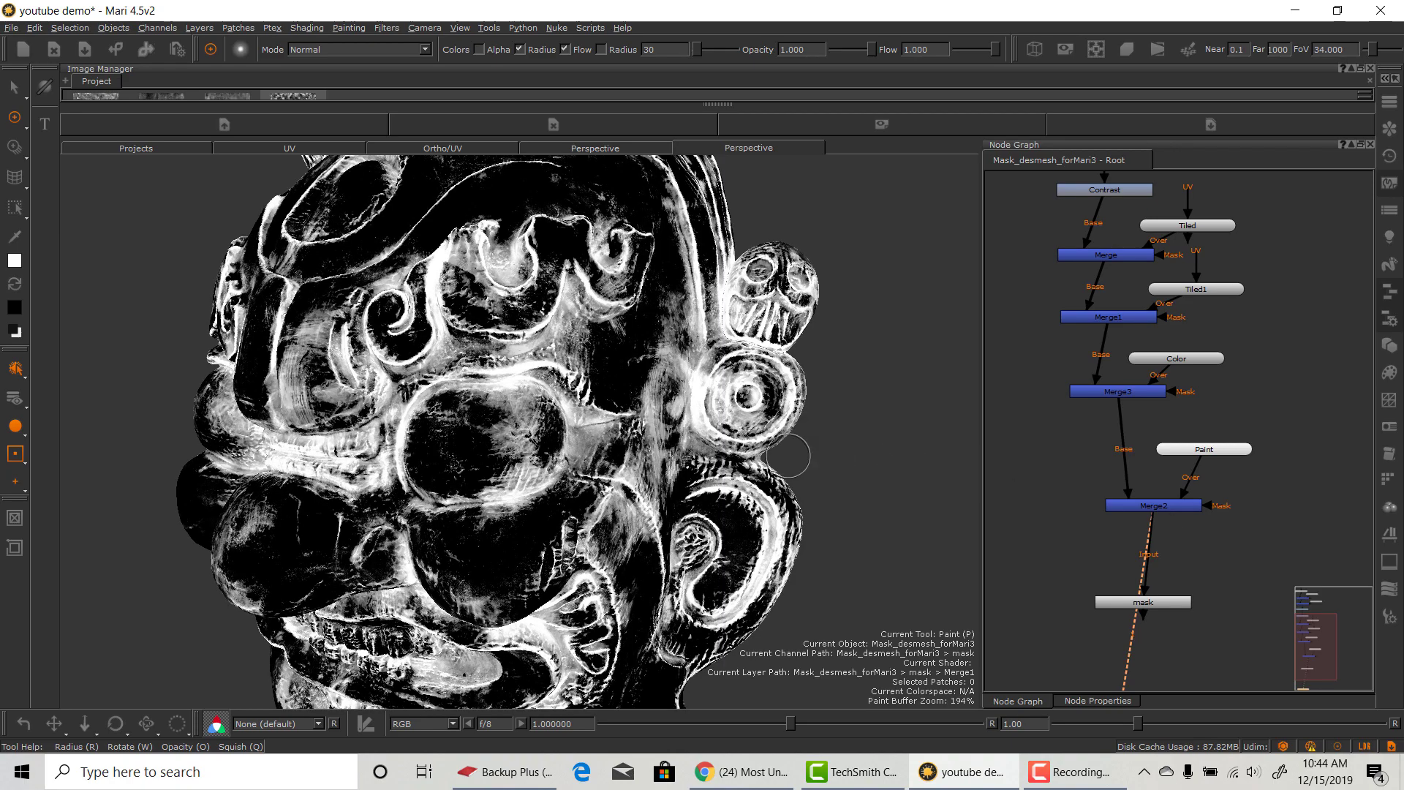
{"action": "left_click_drag", "start_coordinate": [789, 456], "coordinate": [856, 450], "text": "alt"}
{"action": "middle_click_drag", "start_coordinate": [294, 458], "coordinate": [388, 462], "text": "alt"}
{"action": "right_click_drag", "start_coordinate": [490, 468], "coordinate": [479, 473], "text": "alt"}
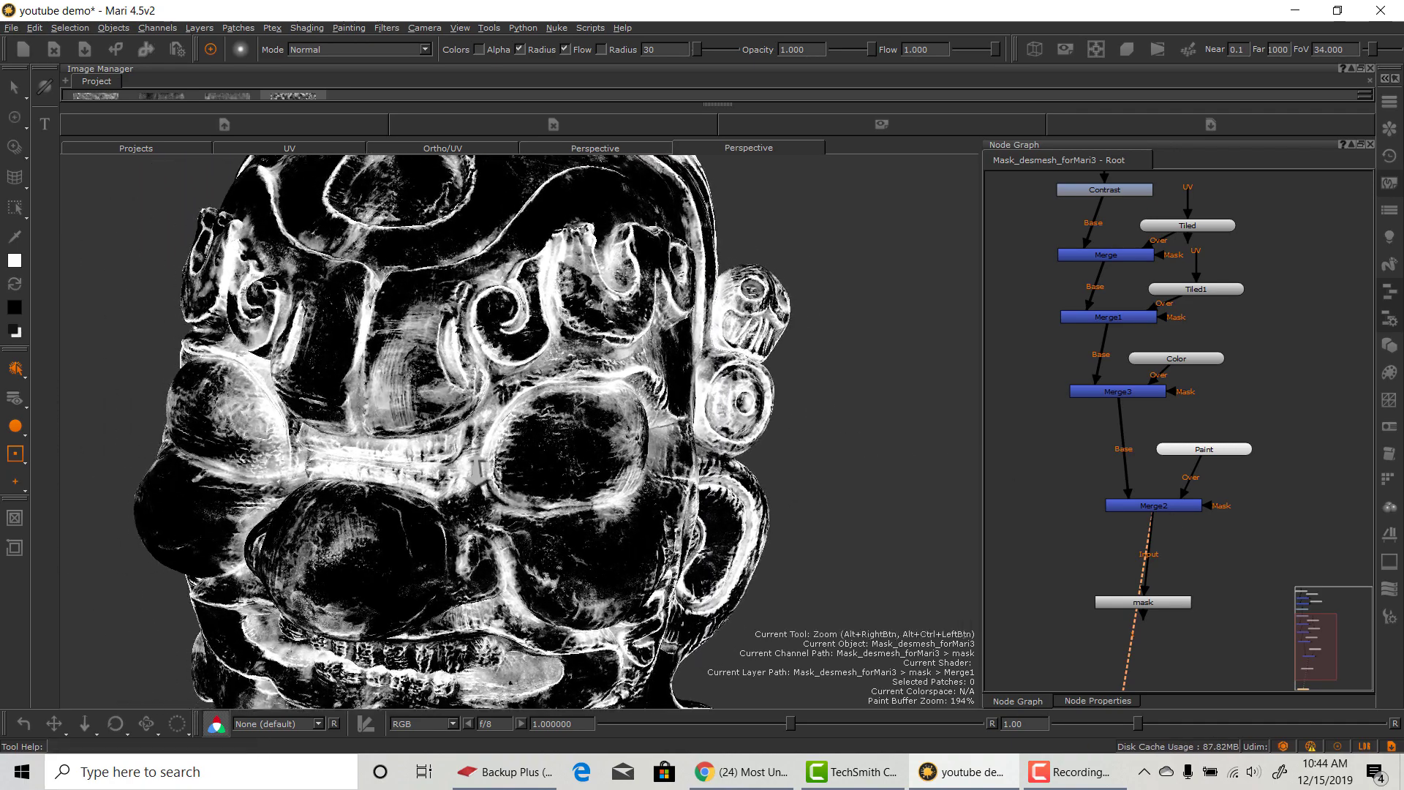
{"action": "left_click_drag", "start_coordinate": [479, 471], "coordinate": [488, 474], "text": "alt"}
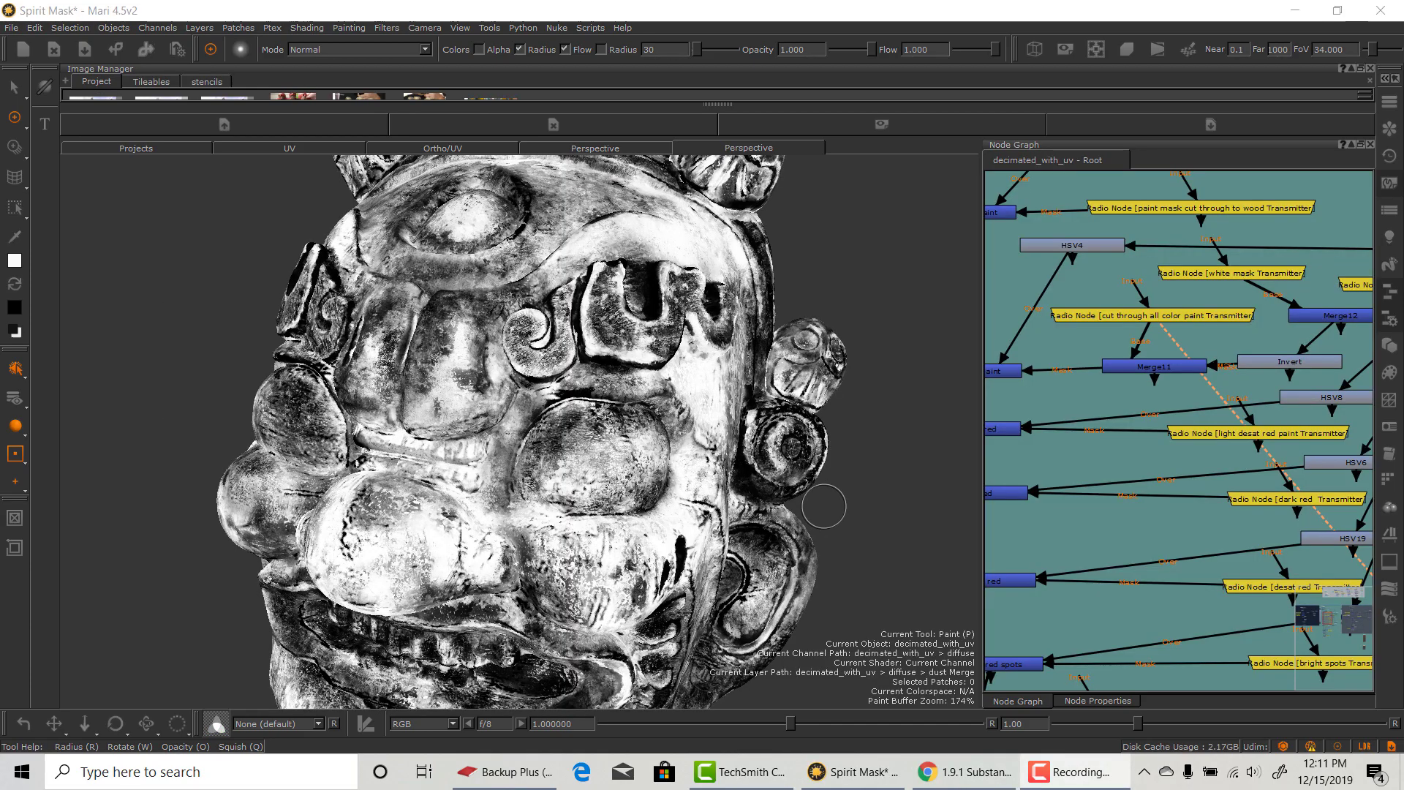
{"action": "left_click_drag", "start_coordinate": [830, 501], "coordinate": [804, 504], "text": "alt"}
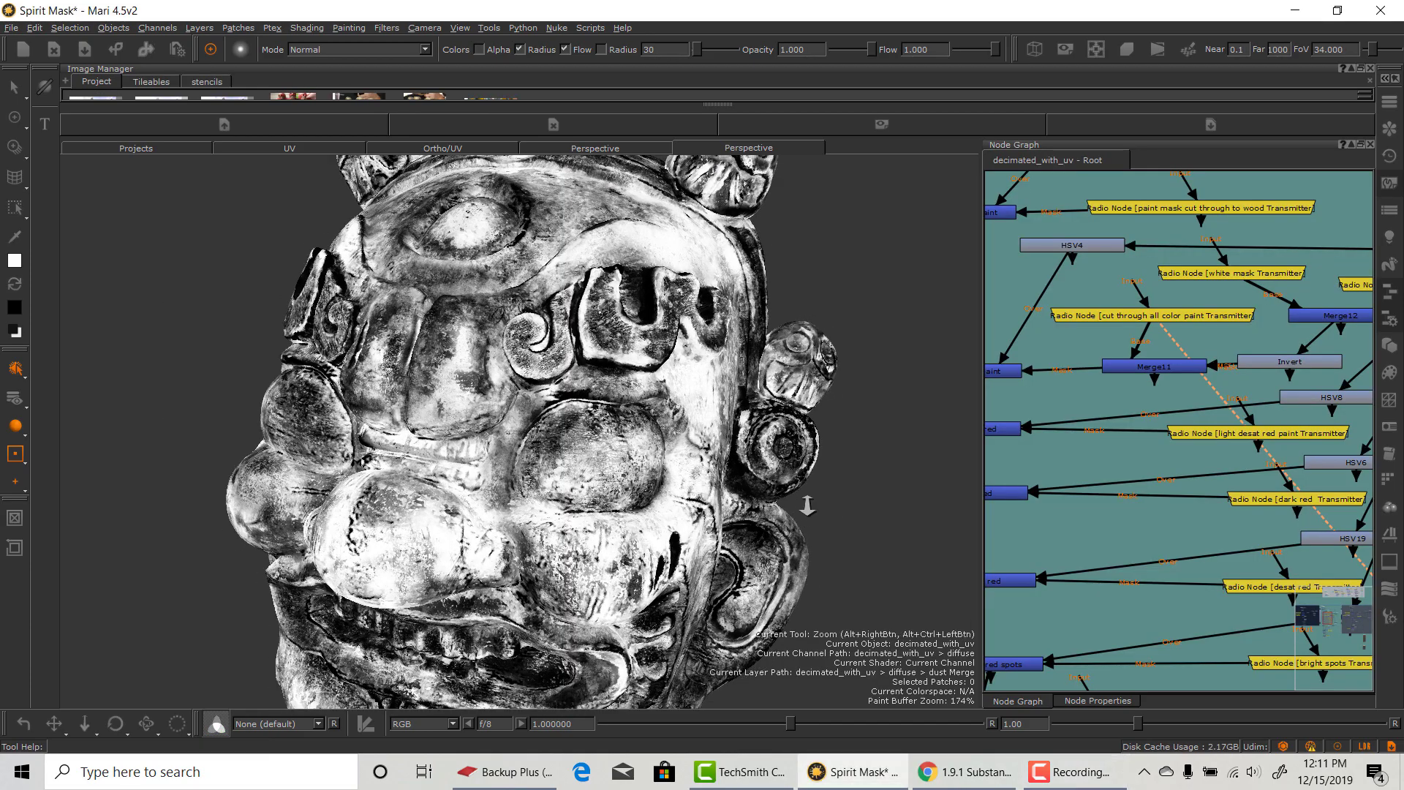